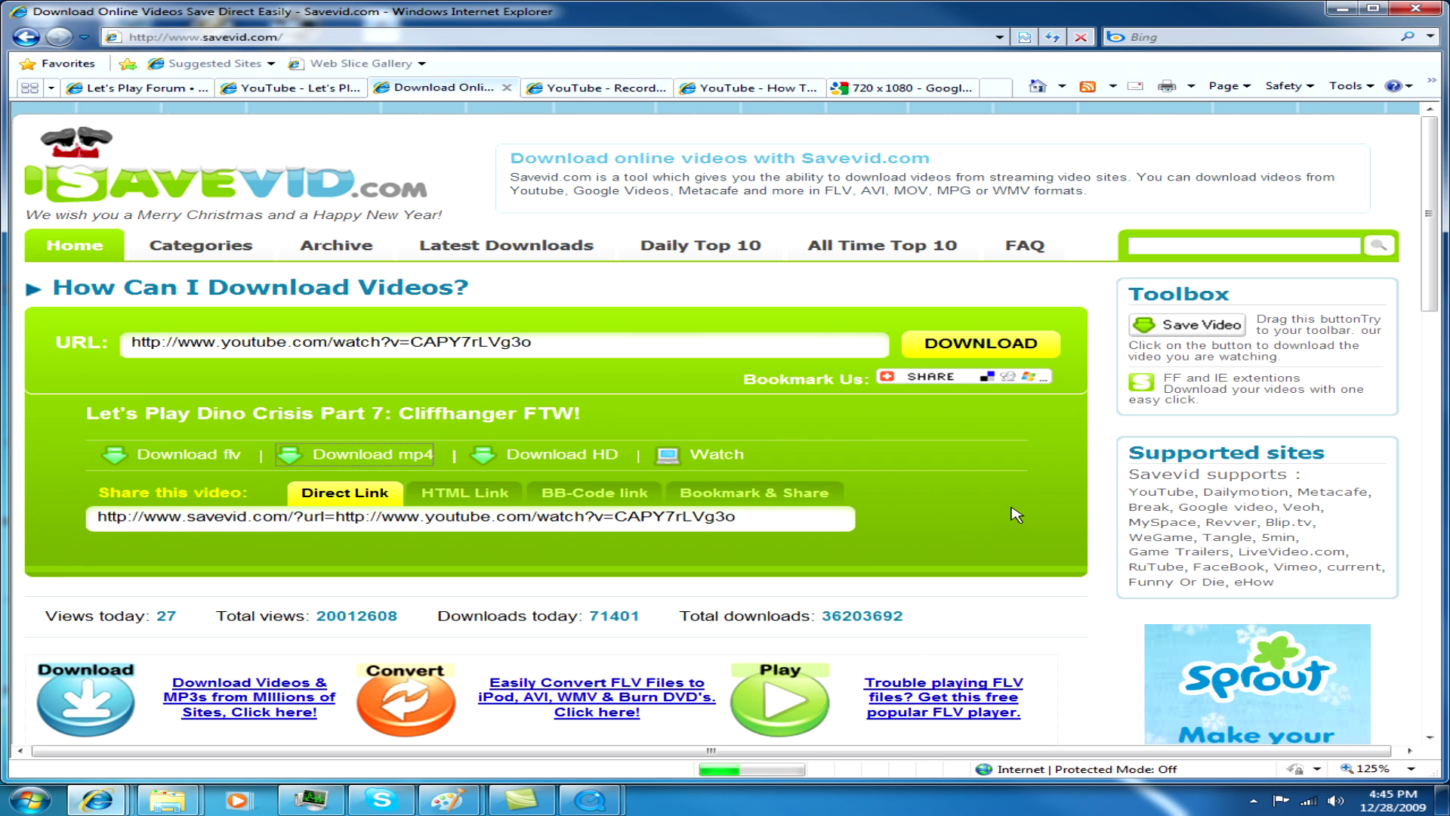
Minimize the browser window to get to the desktop.
left_click(1342, 9)
mouse_move(176, 809)
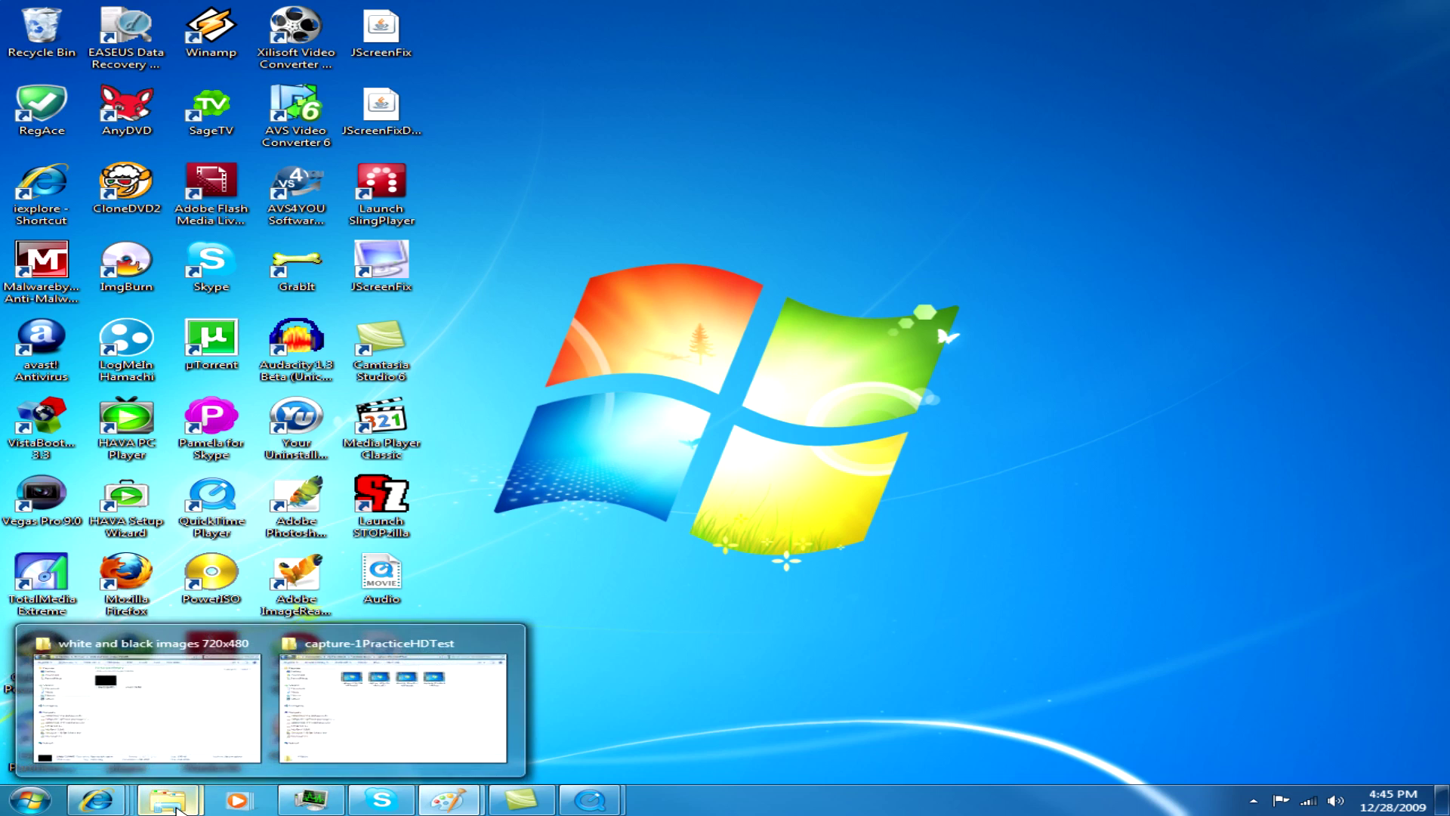
left_click(340, 744)
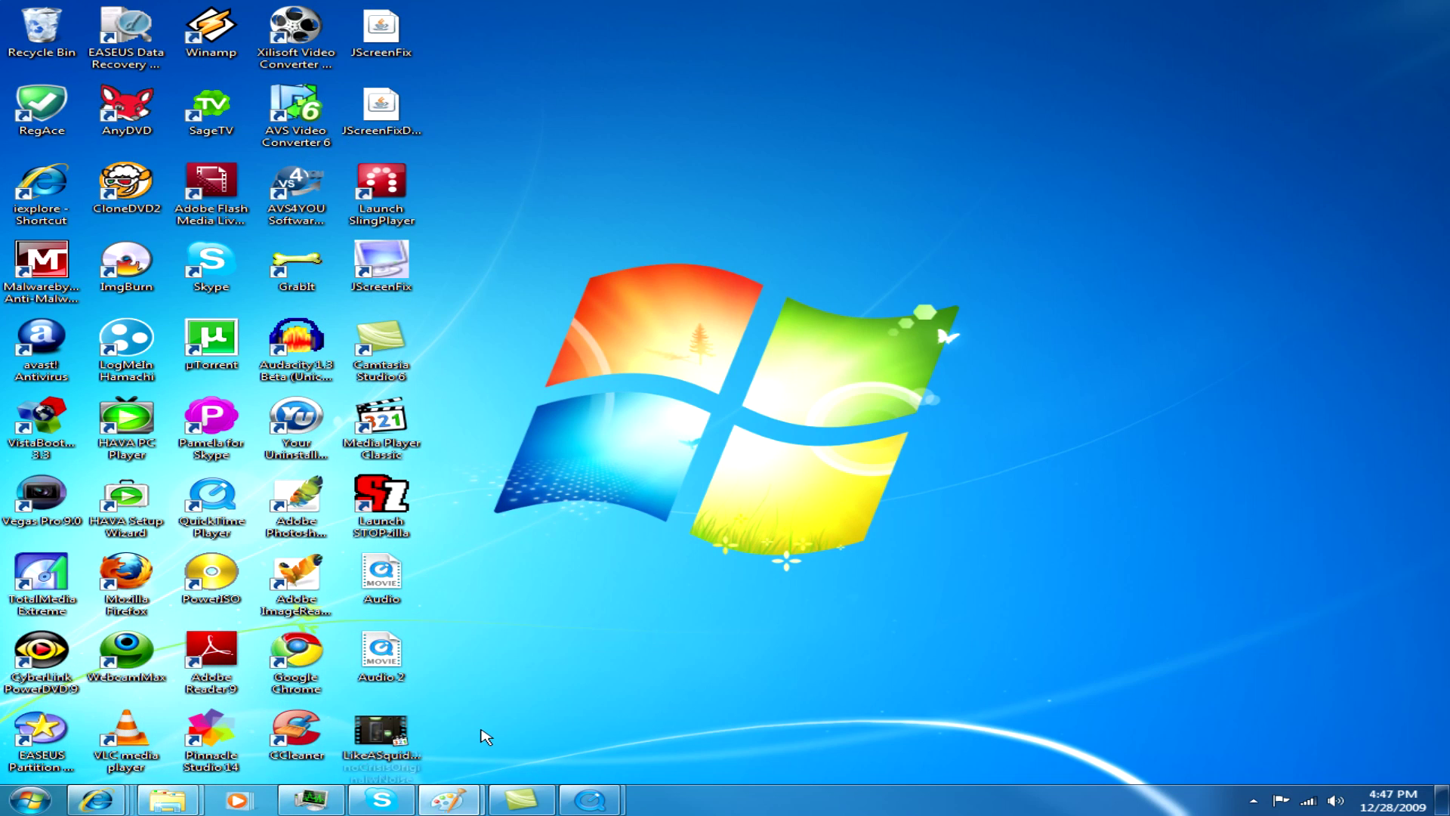
Play LikeASquidDinoCrisisOriginalwNoise.mp4 from the desktop in Media Player Classic, watching it full screen before returning to the windowed view.
left_click(412, 736)
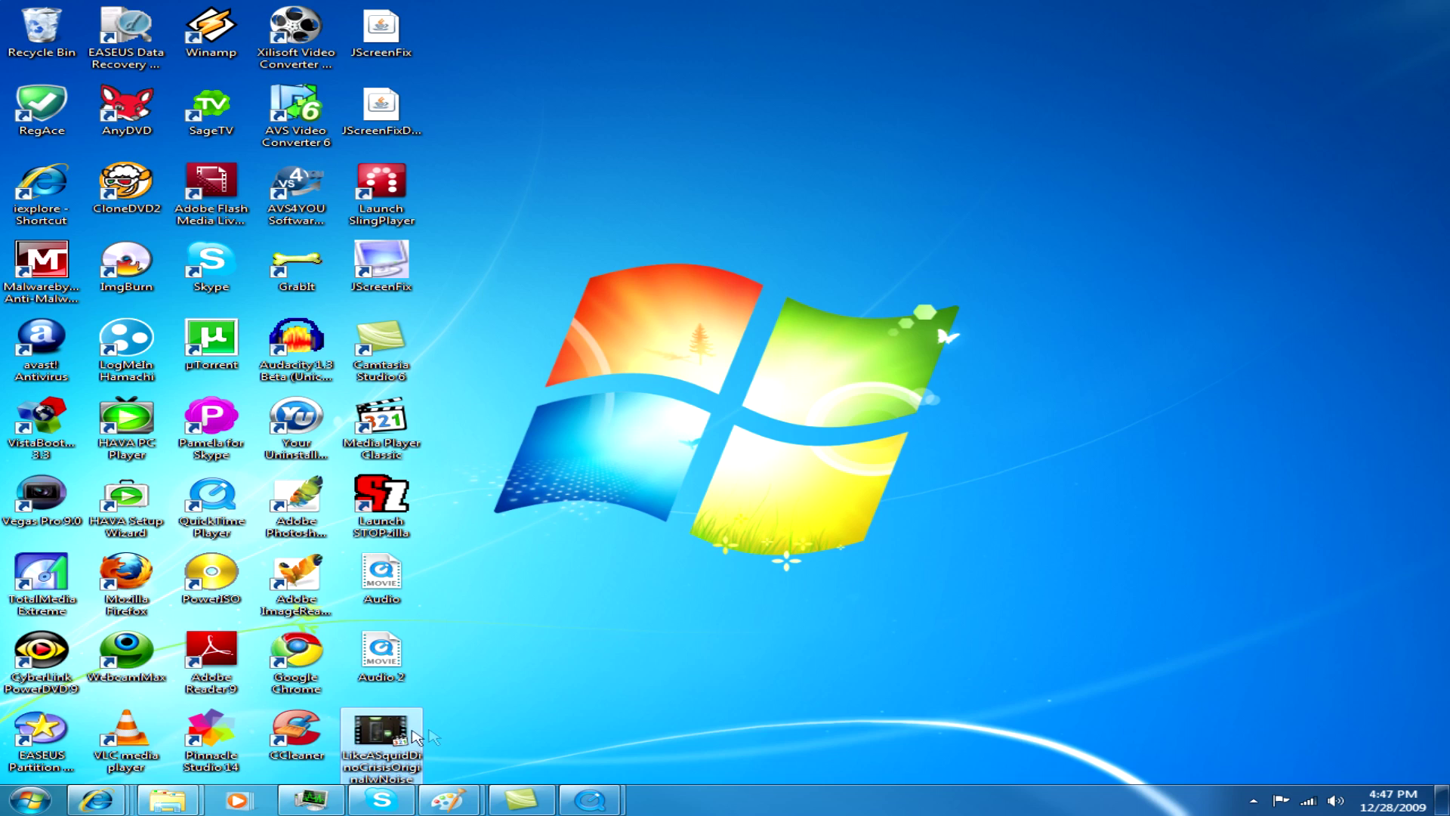
right_click(390, 739)
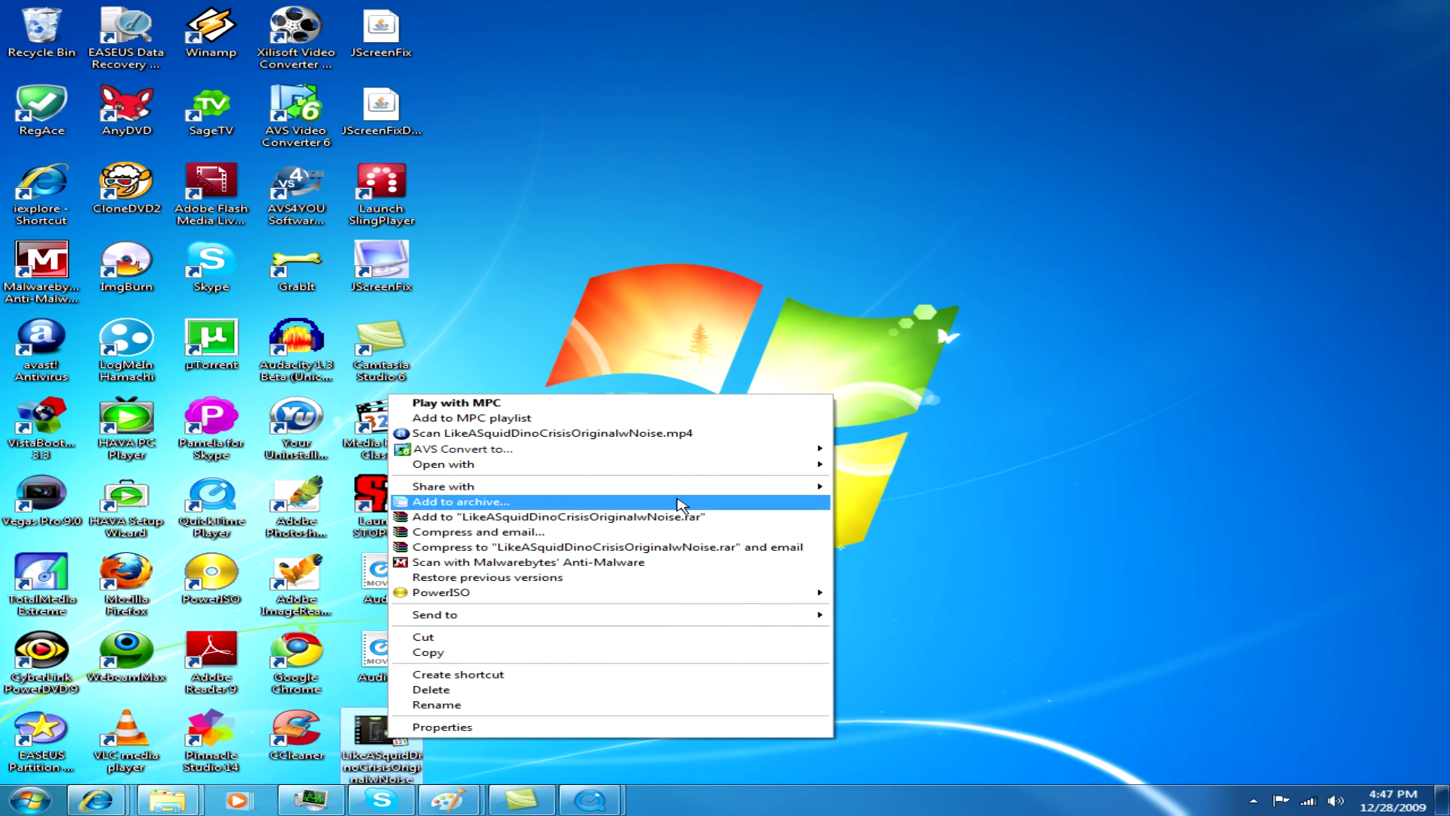
left_click(657, 409)
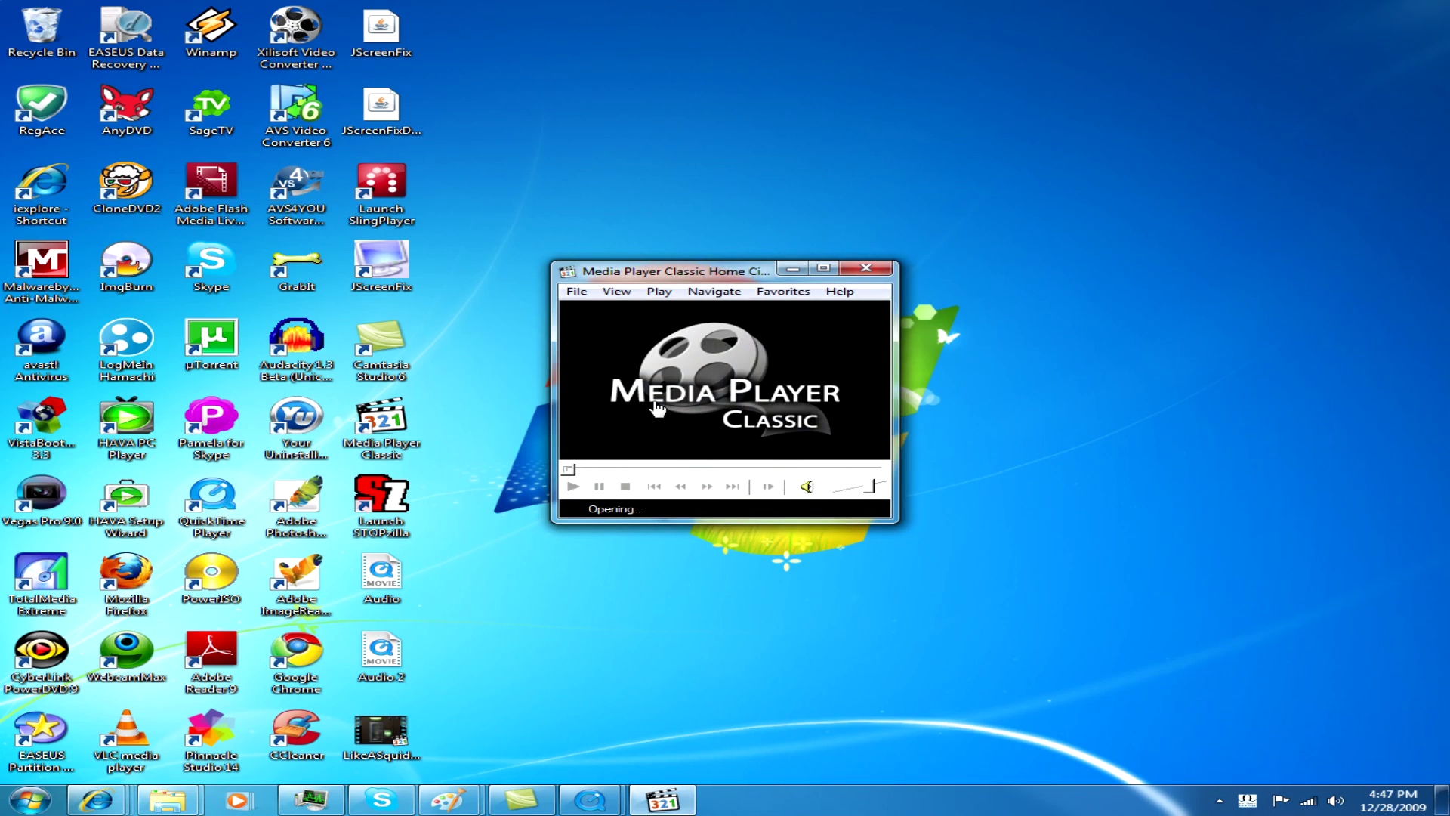
double_click(886, 438)
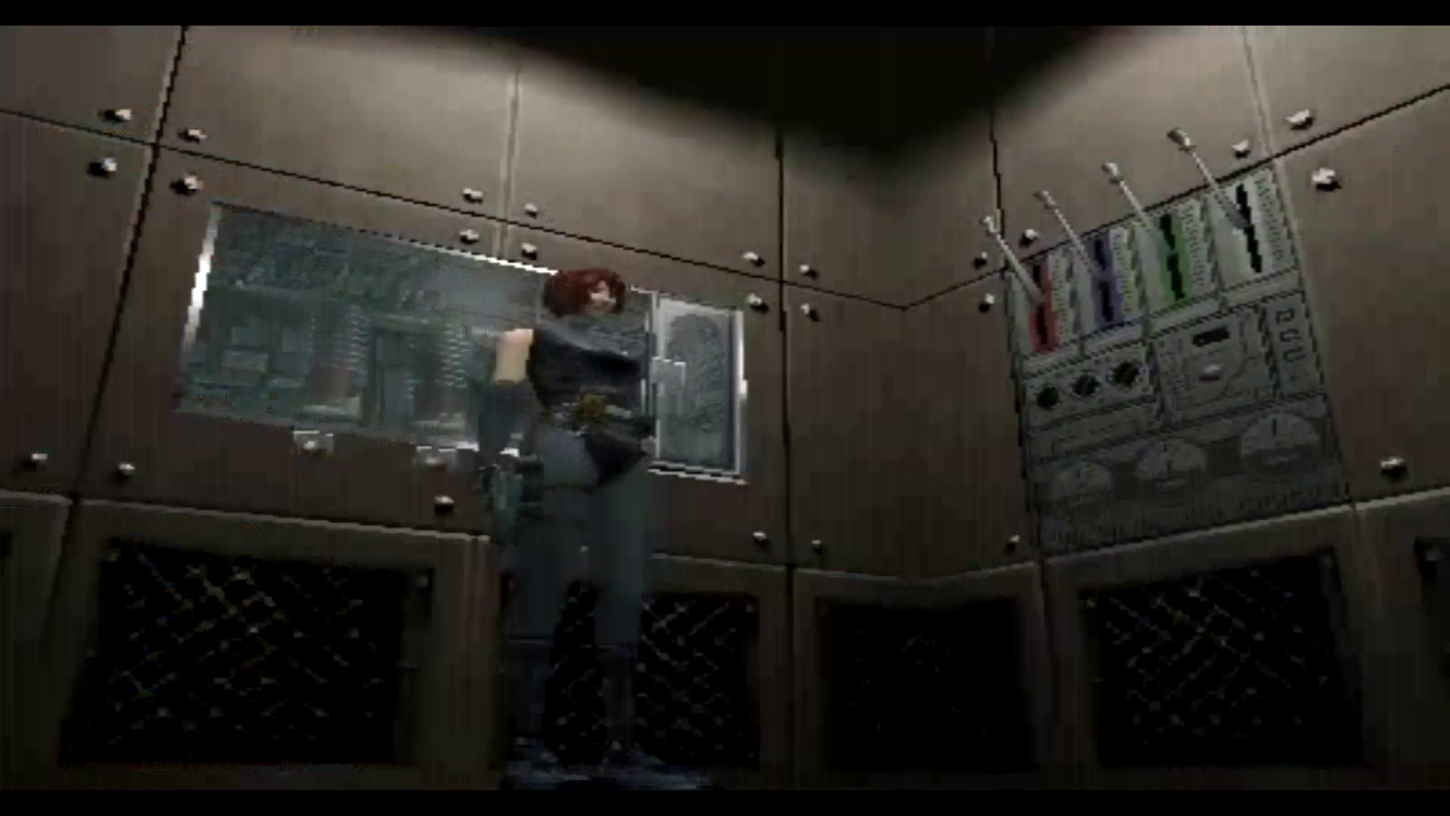
mouse_move(1435, 790)
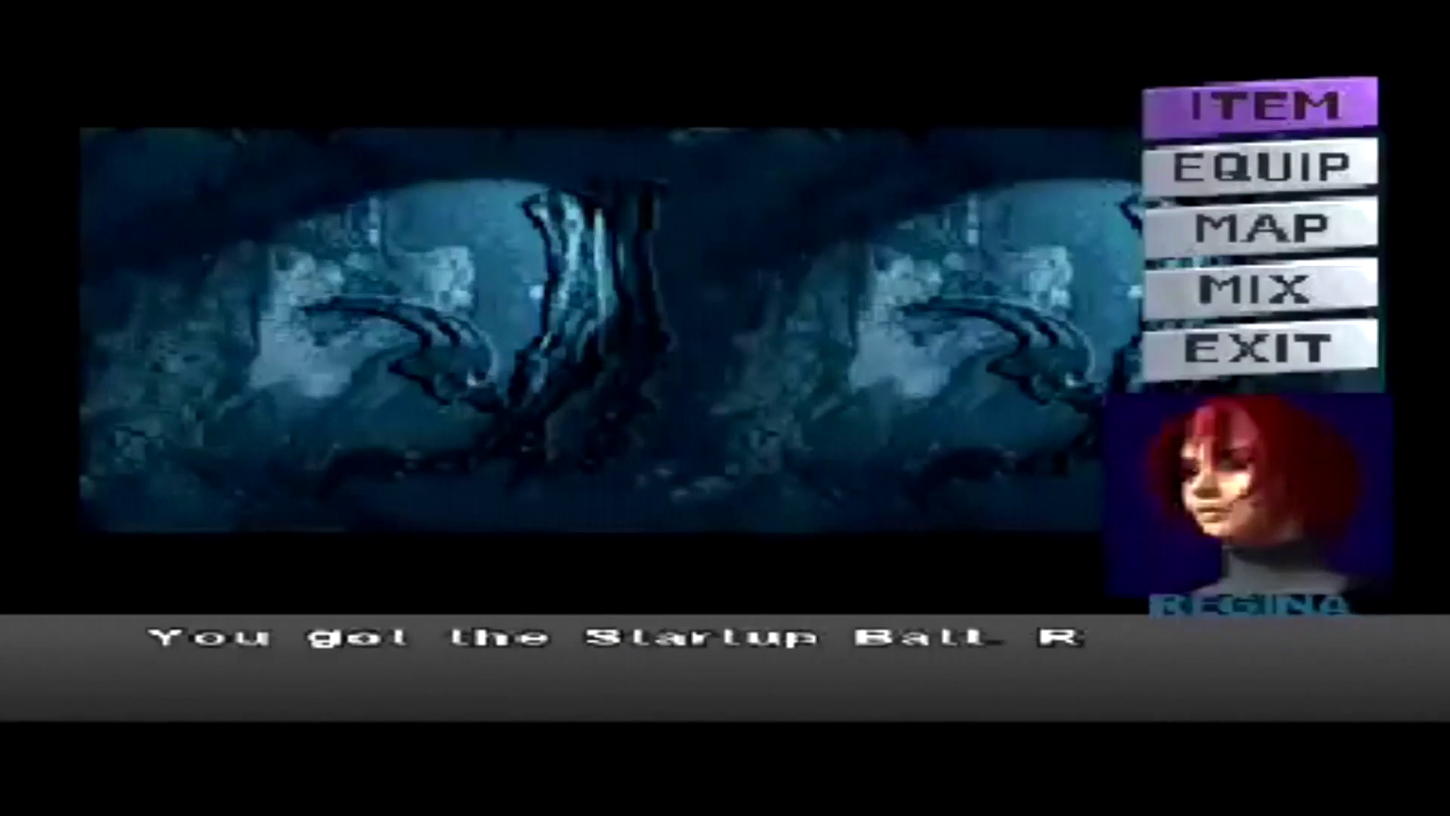
mouse_move(1322, 767)
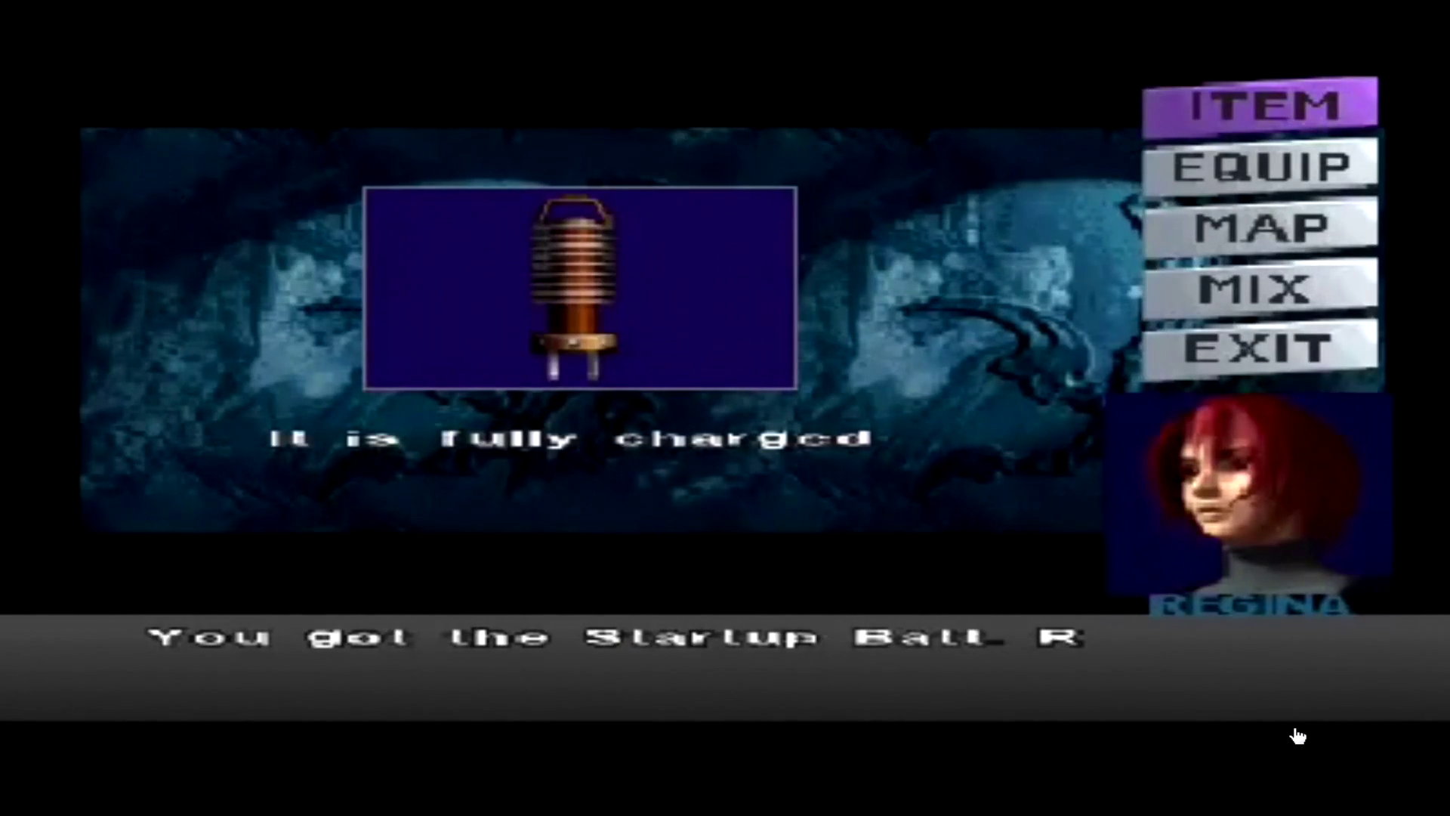
double_click(1297, 737)
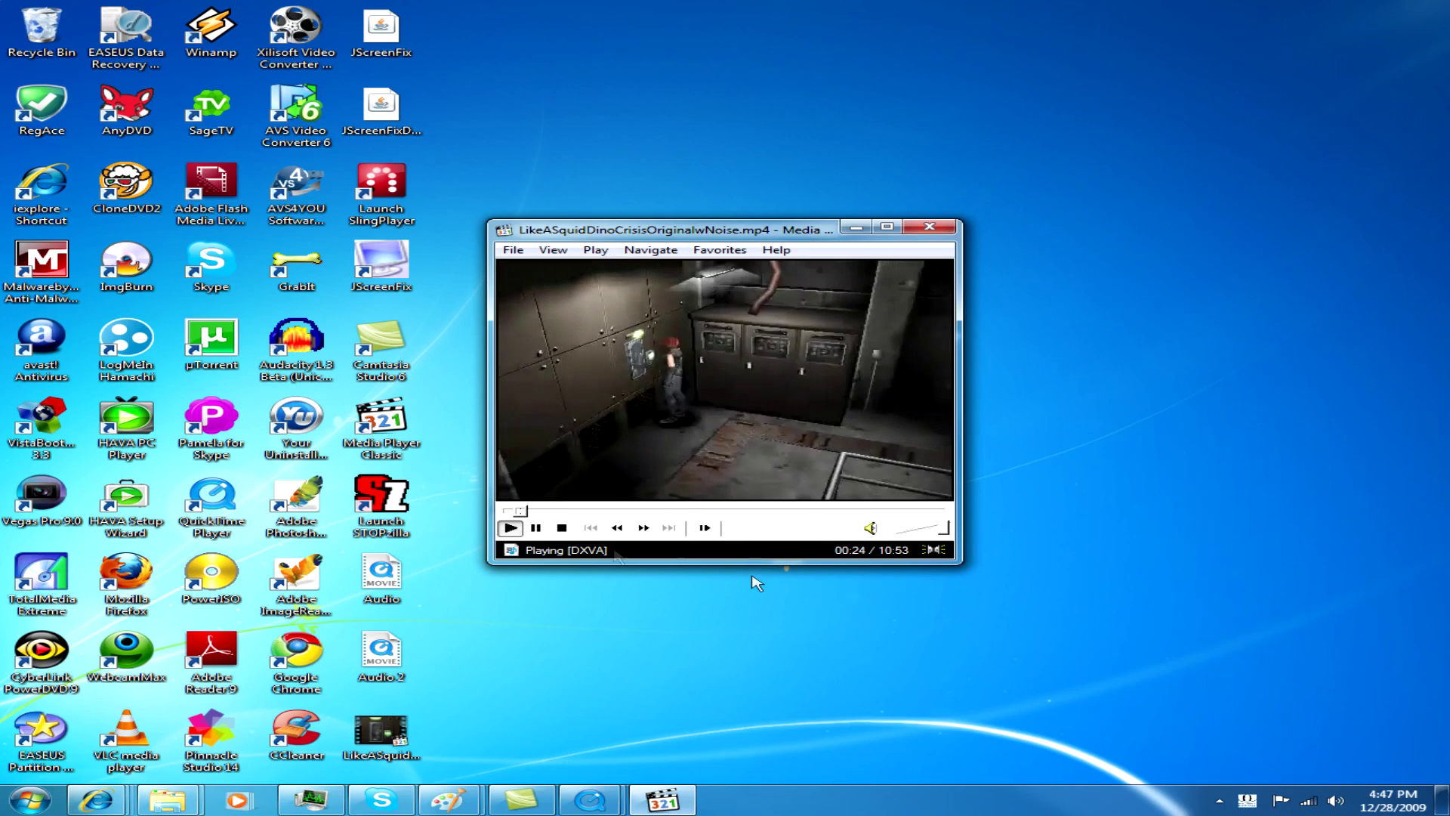
Pause the video and close Media Player Classic.
left_click(538, 528)
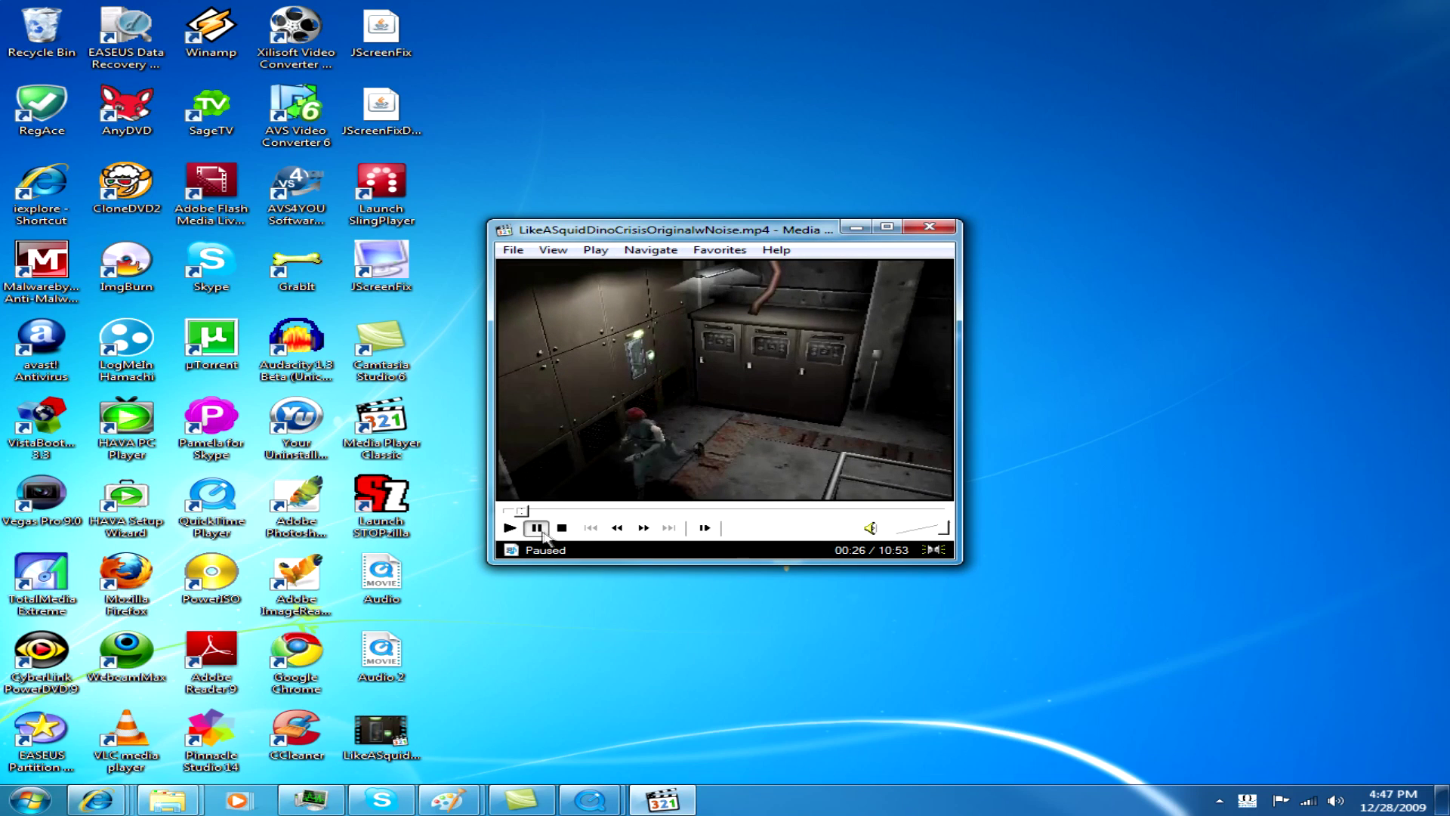
left_click(856, 227)
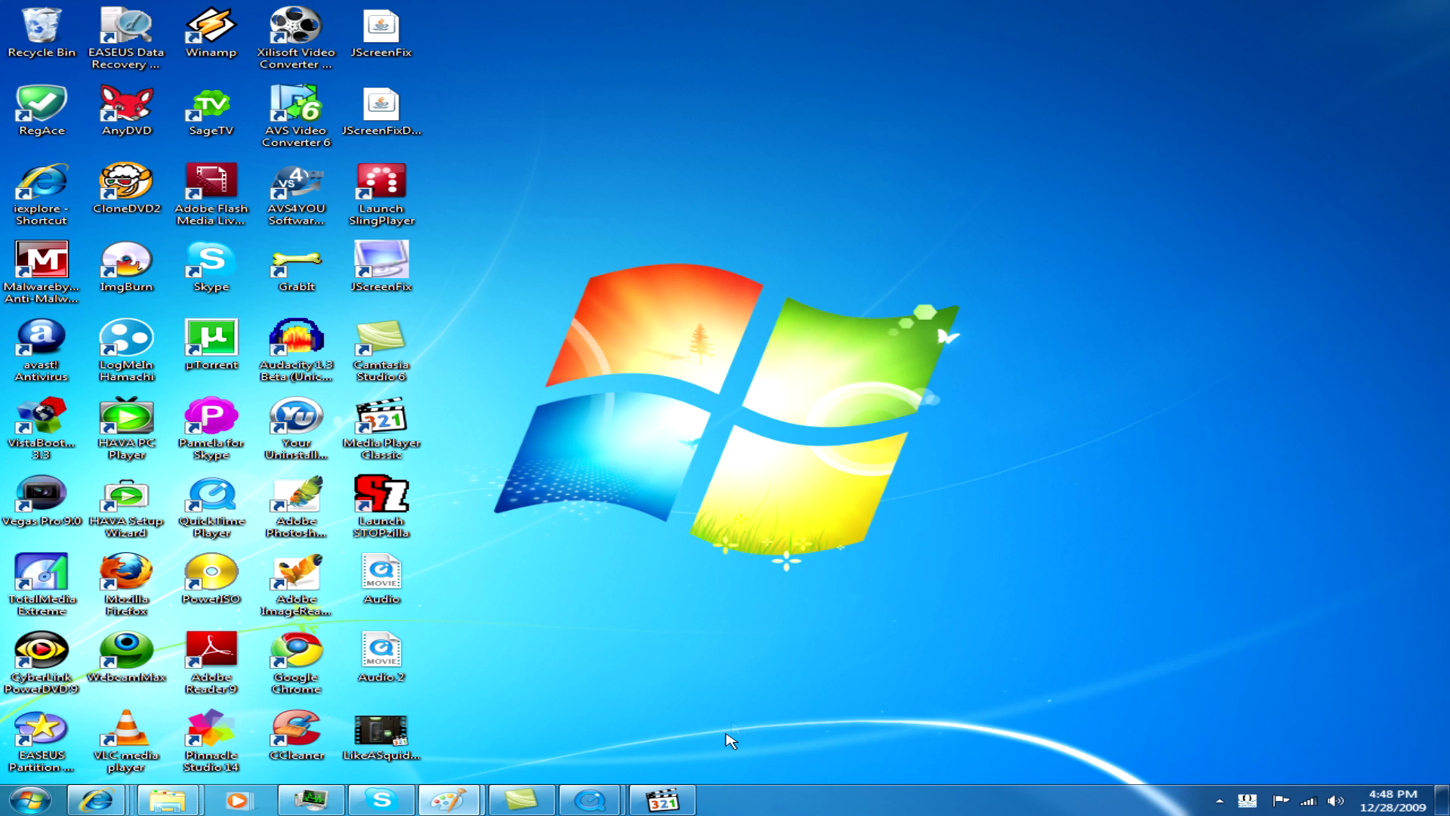
right_click(679, 796)
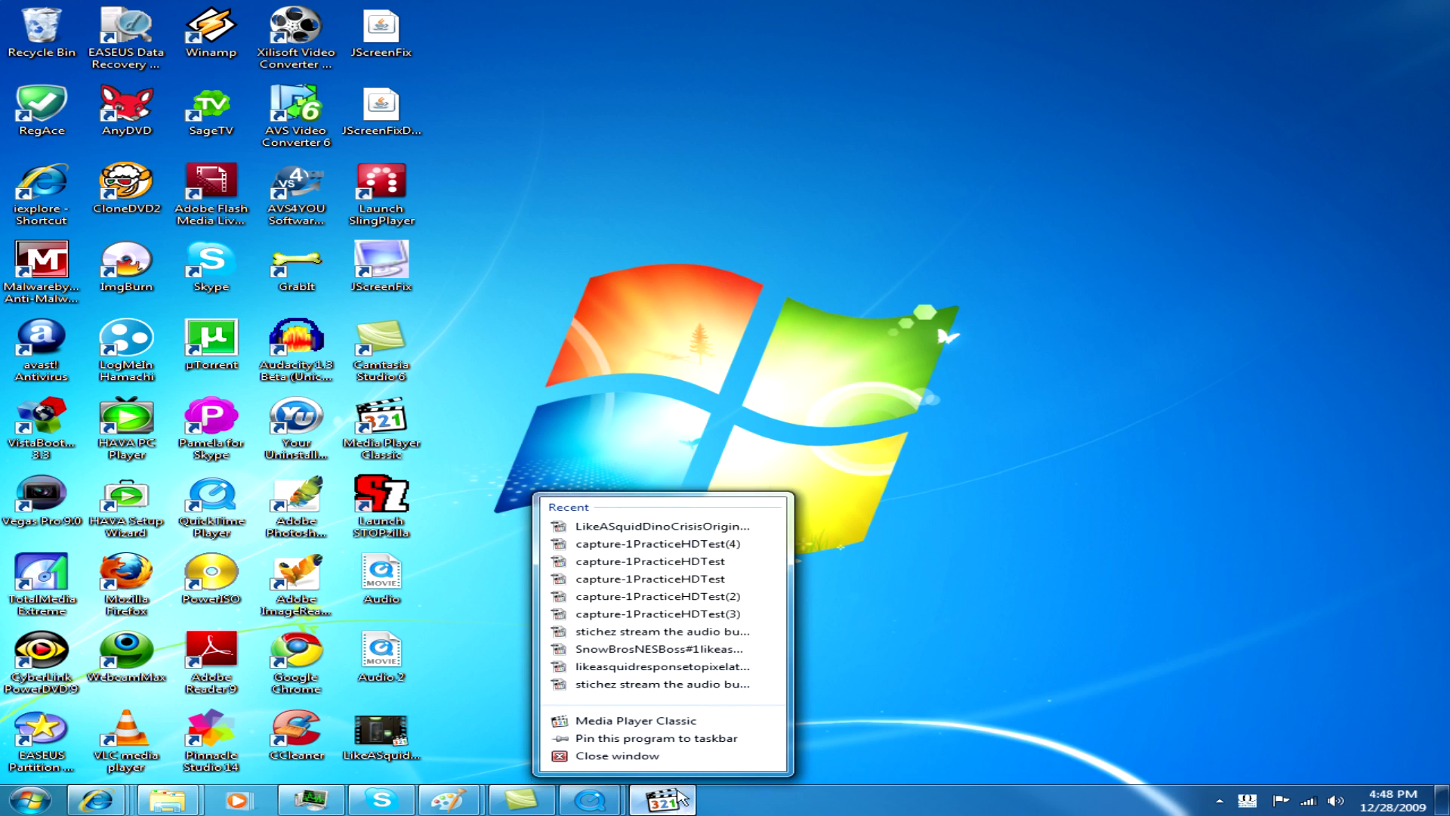
left_click(670, 756)
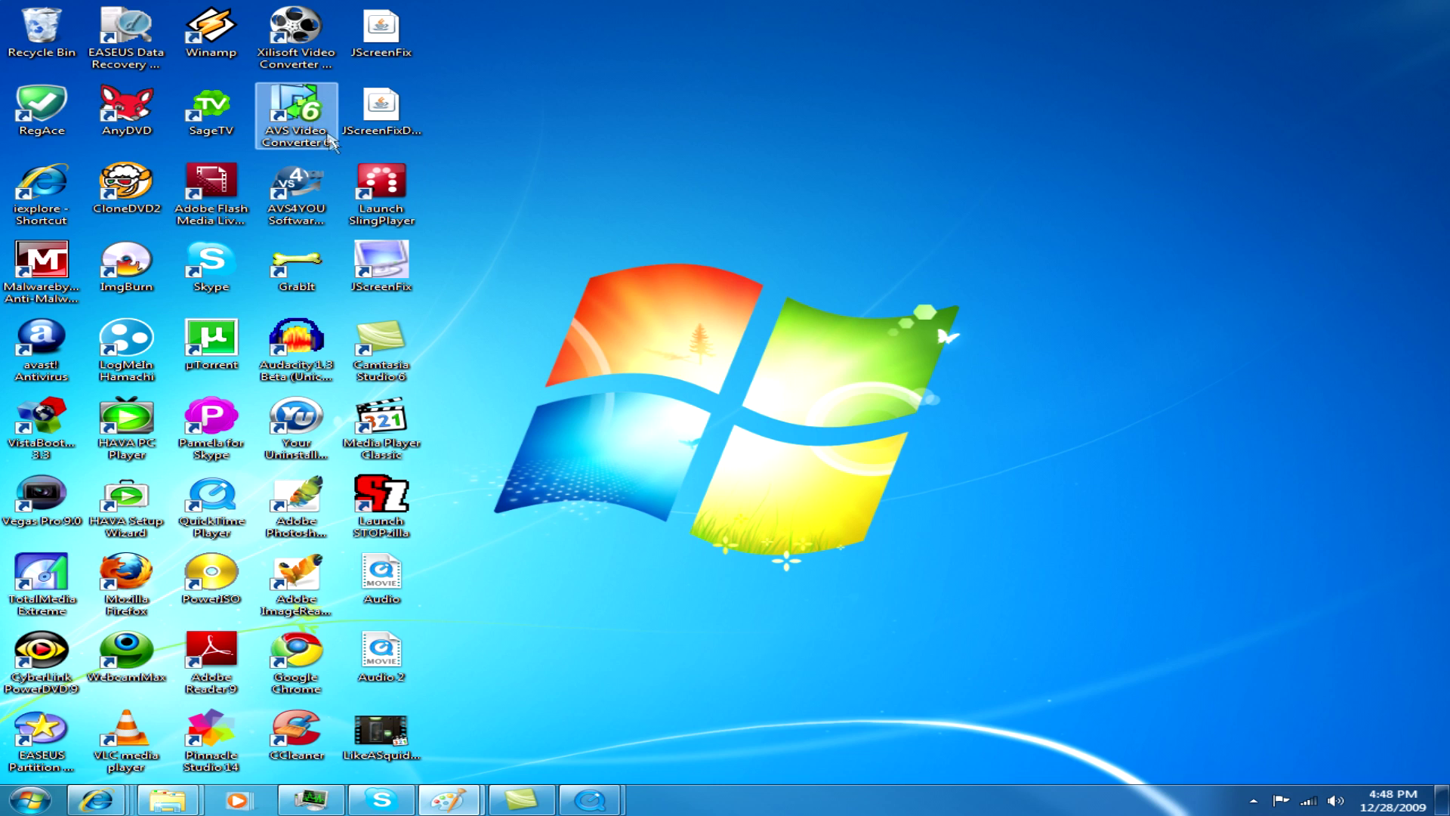
Run AVS Video Converter 6 as administrator and load LikeASquidDinoCrisisOriginalwNoise from the desktop as the input file.
right_click(311, 113)
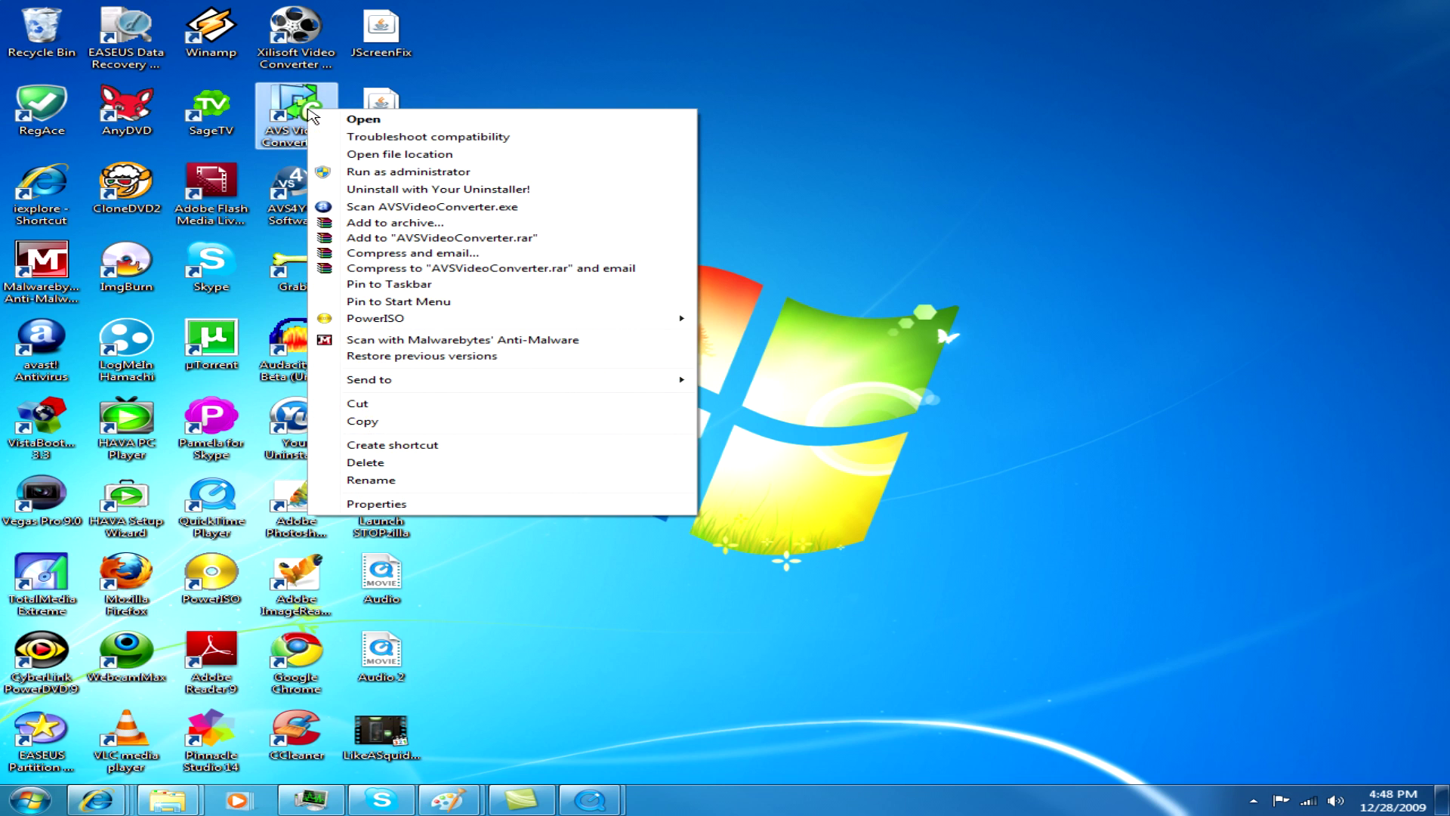
left_click(382, 173)
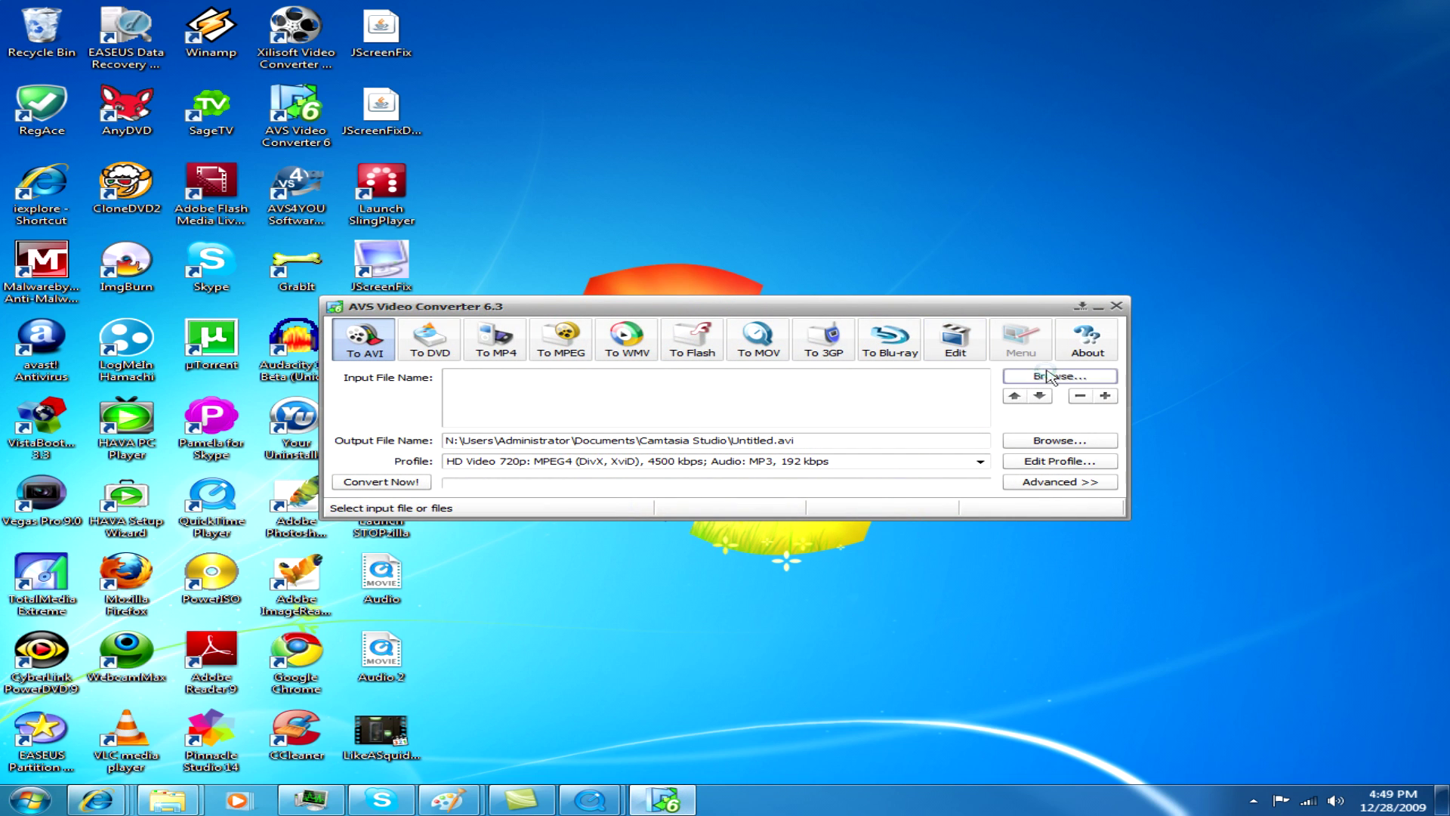
left_click(1050, 375)
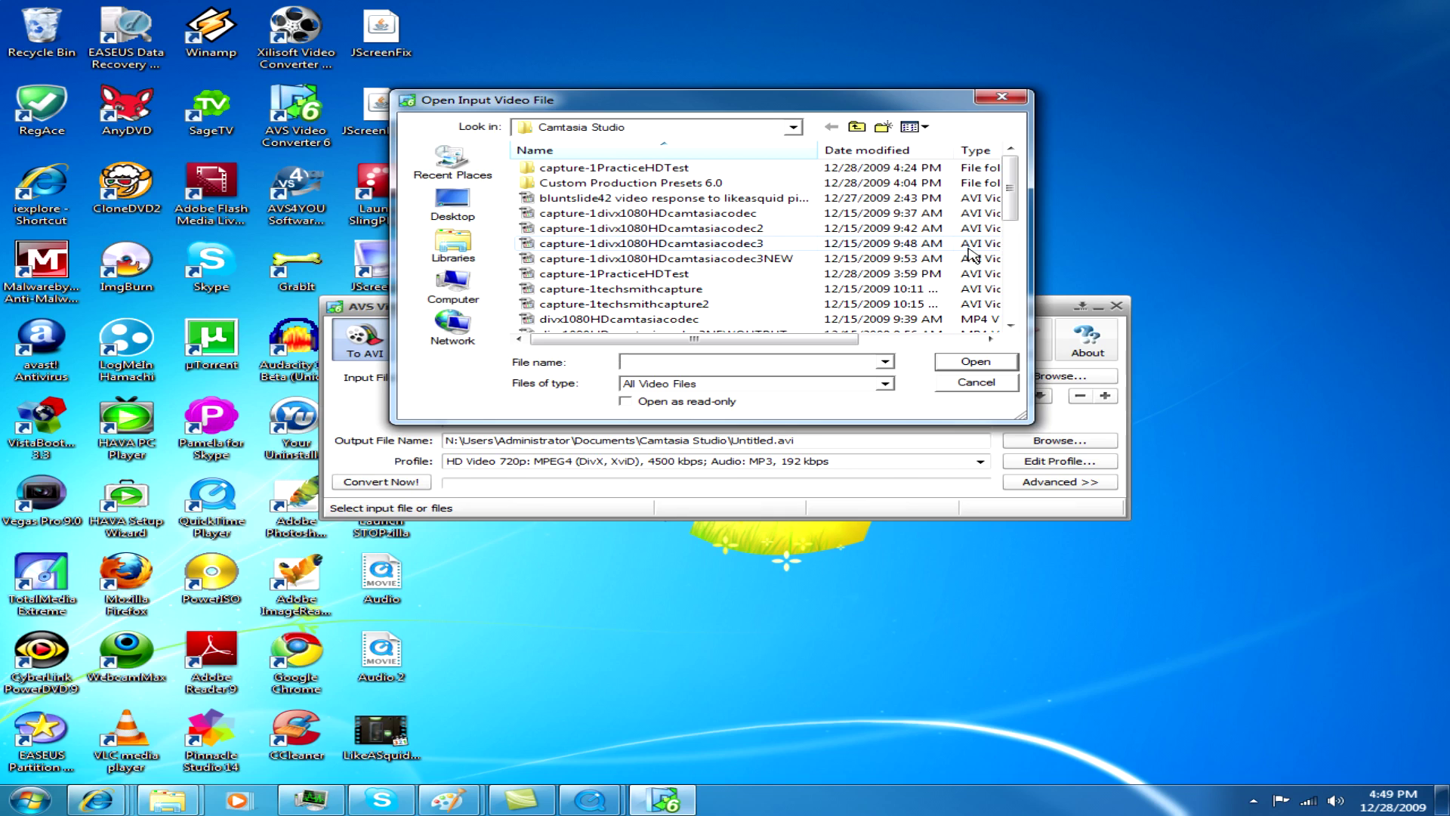
mouse_move(1012, 211)
left_mouse_down()
mouse_move(1012, 261)
mouse_move(1018, 200)
left_mouse_up()
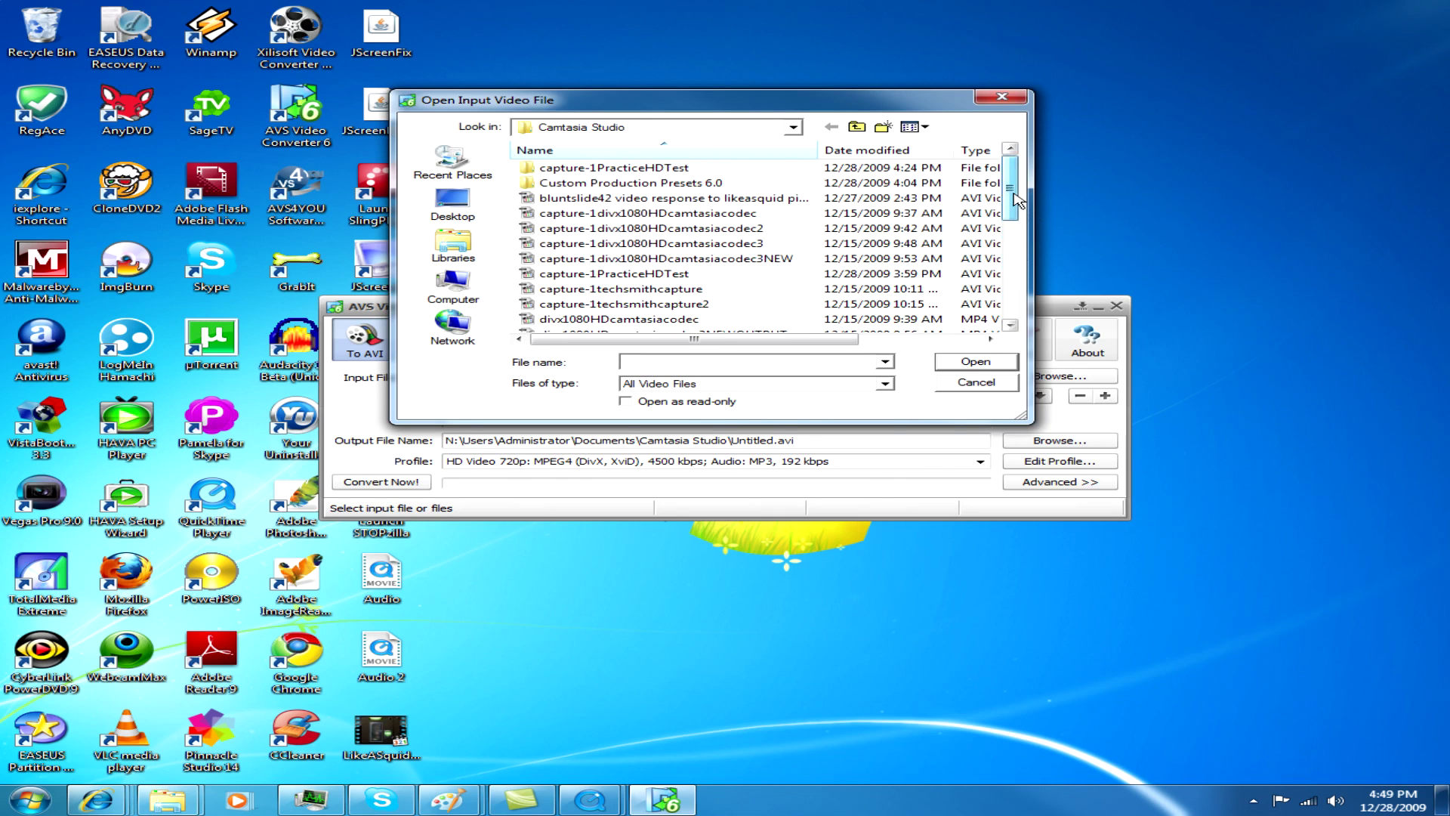
left_click(452, 200)
left_click(865, 298)
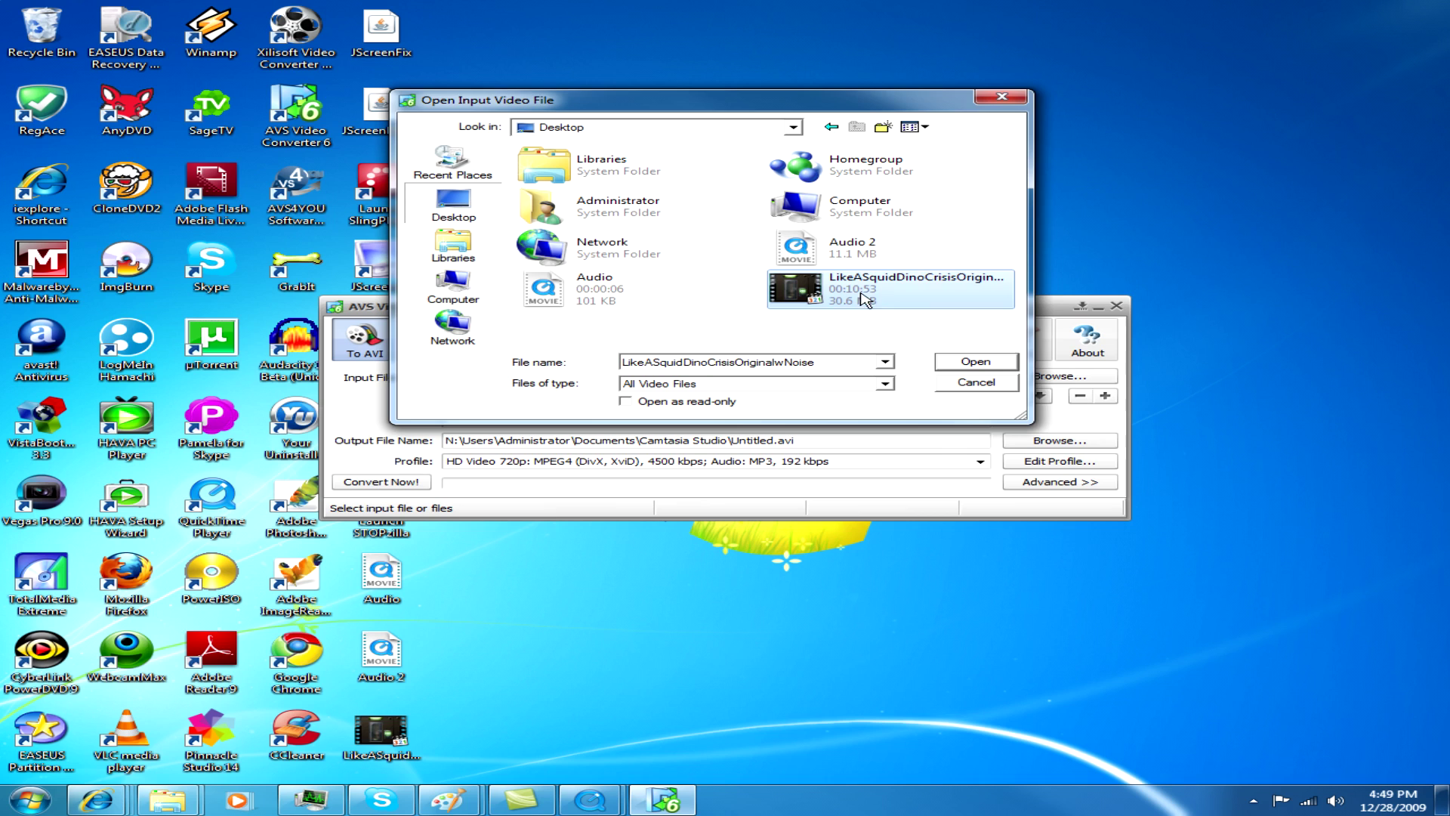
left_click(963, 366)
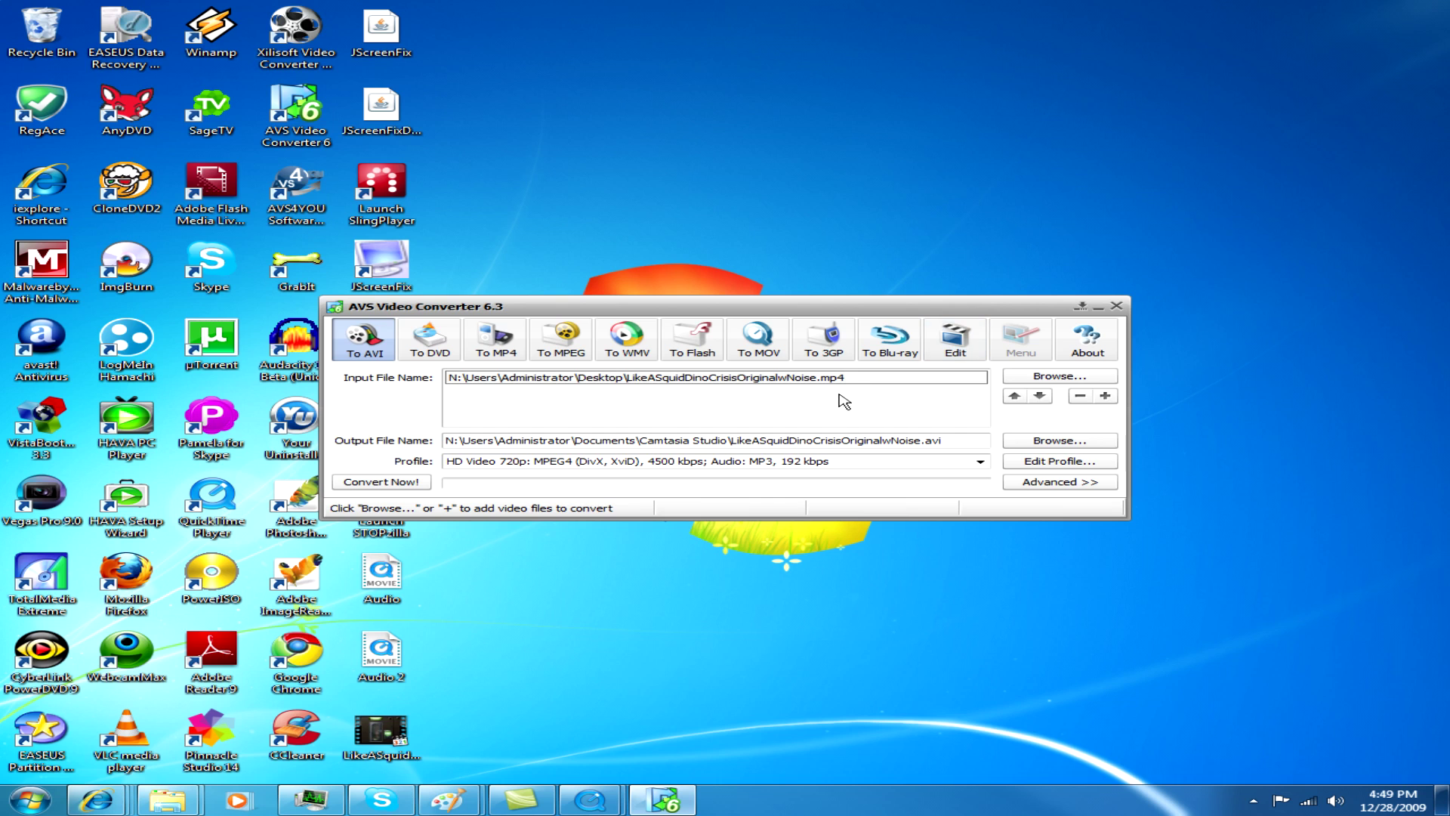
Export all audio of the loaded video as an MP3 to the Desktop folder, keeping the name LikeASquidDinoCrisisOriginalwNoise.
left_click(955, 338)
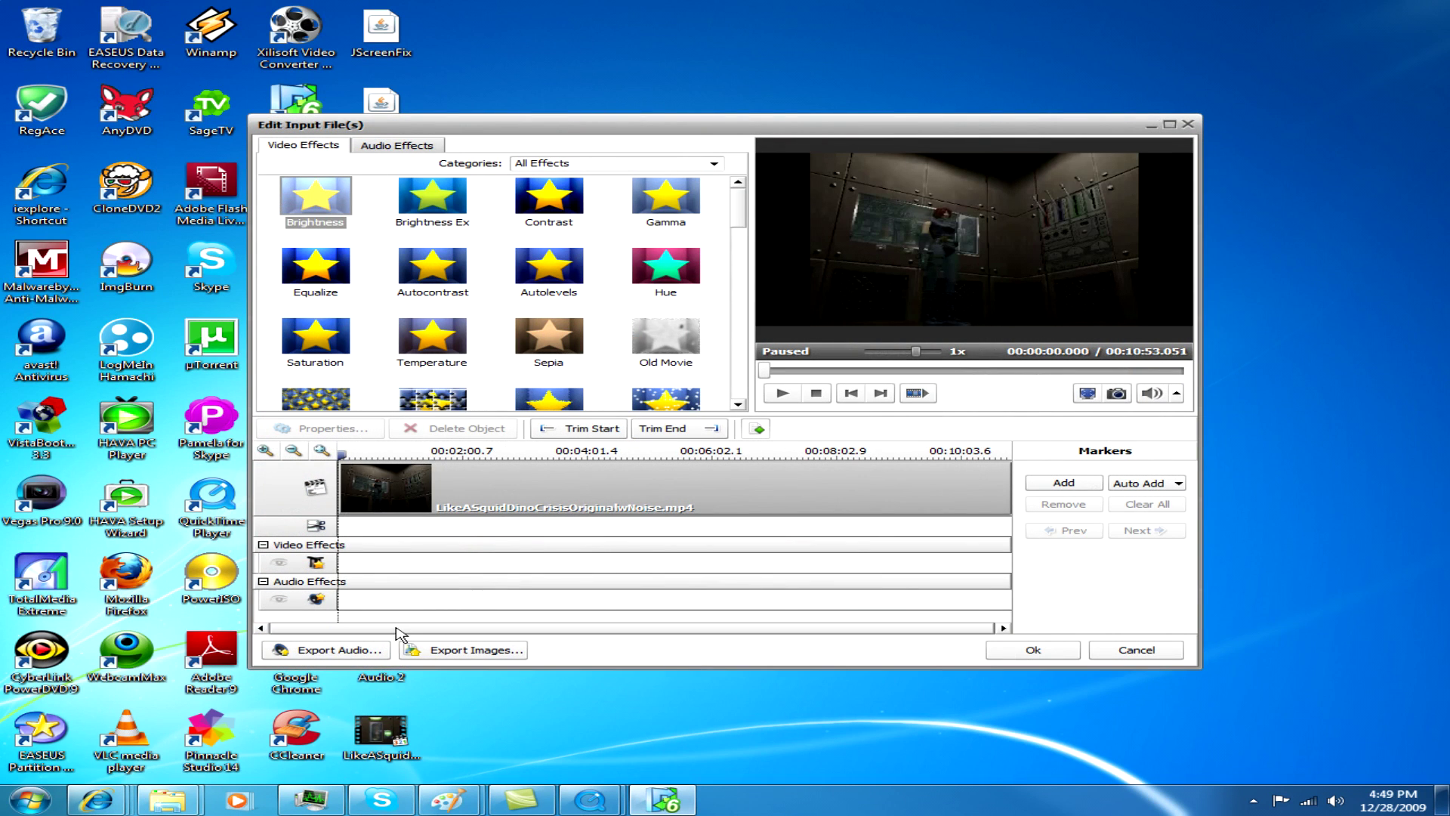
left_click(358, 651)
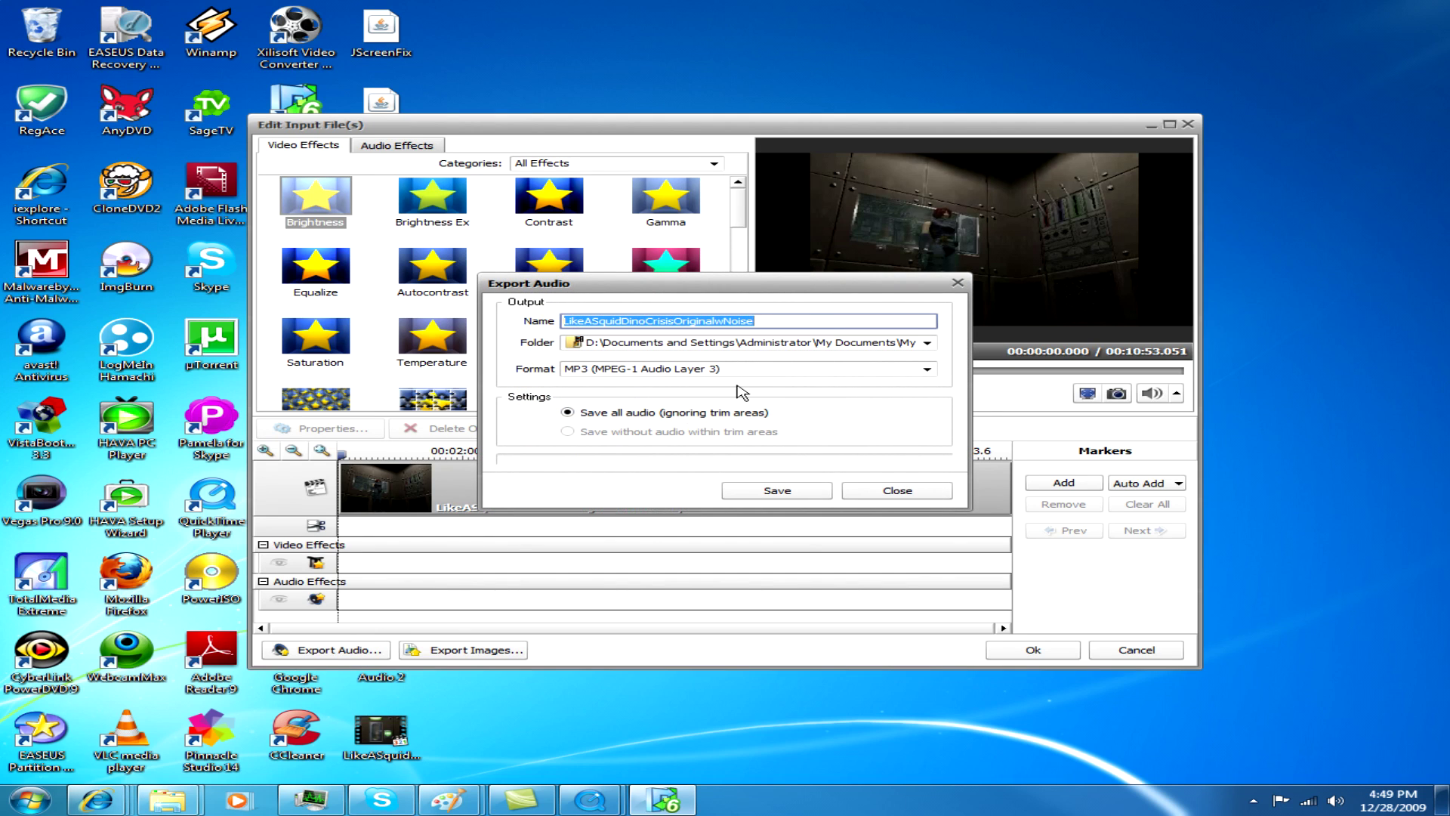
left_click(916, 346)
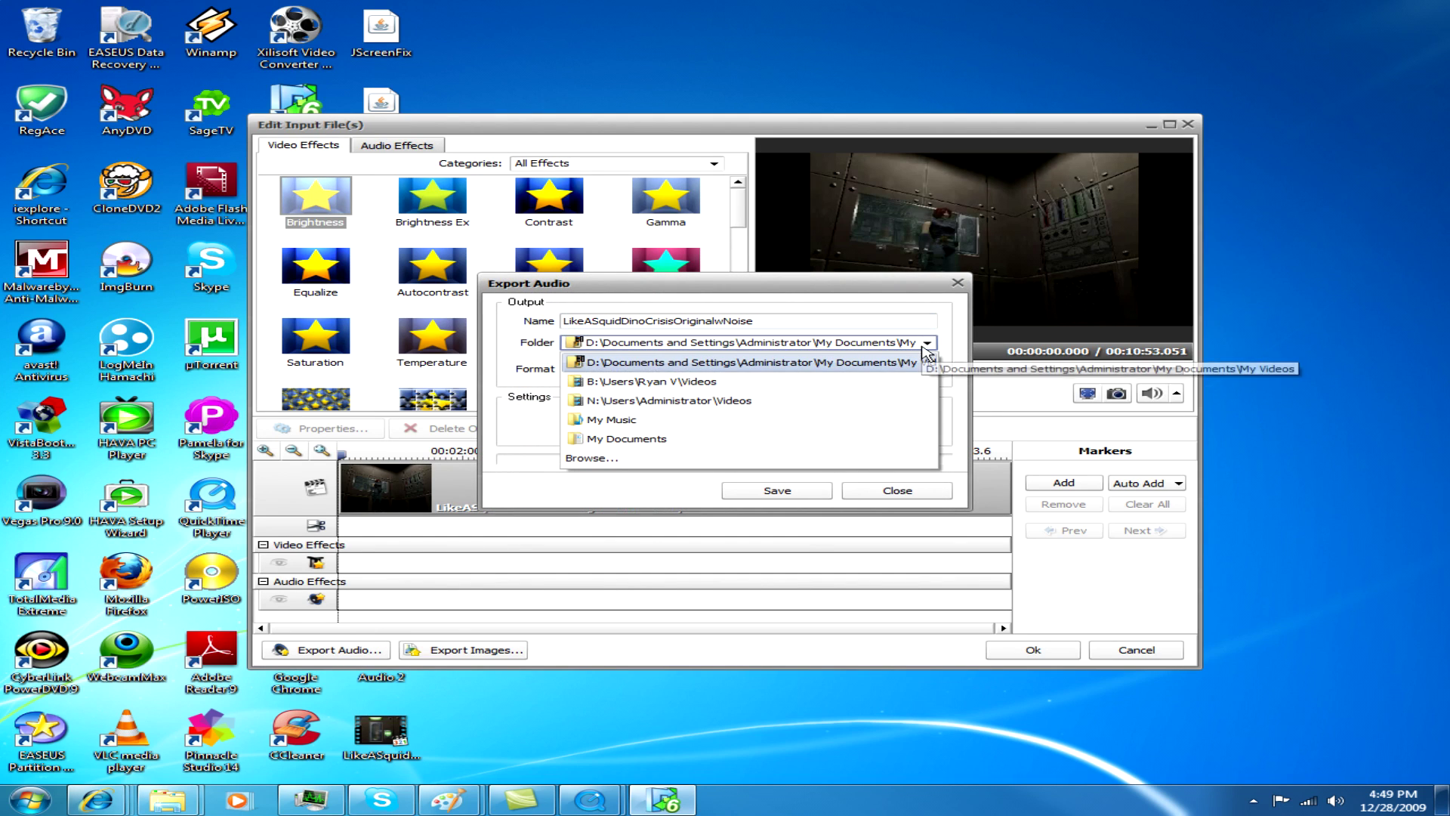
left_click(849, 458)
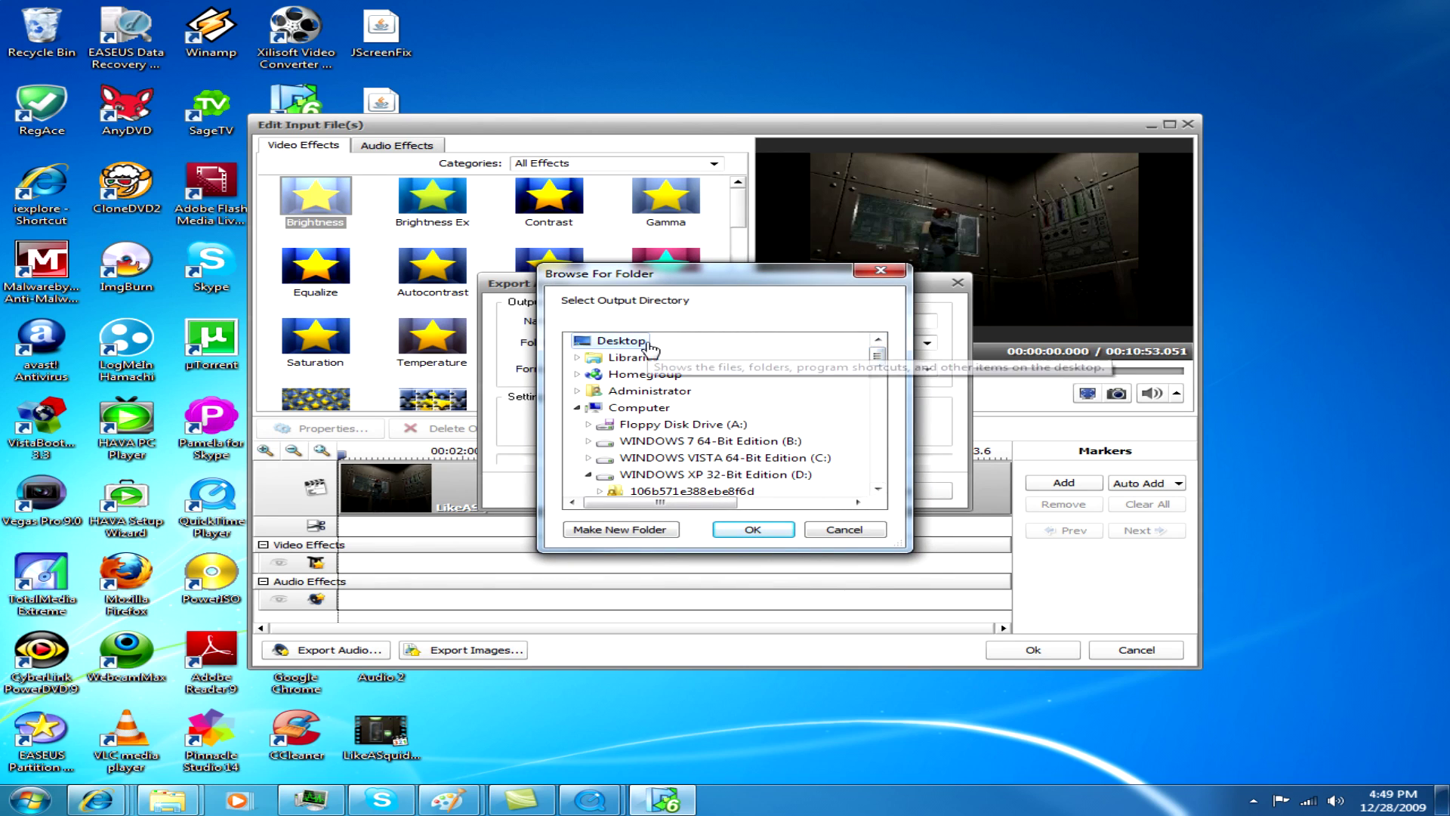
left_click(765, 531)
left_click(777, 491)
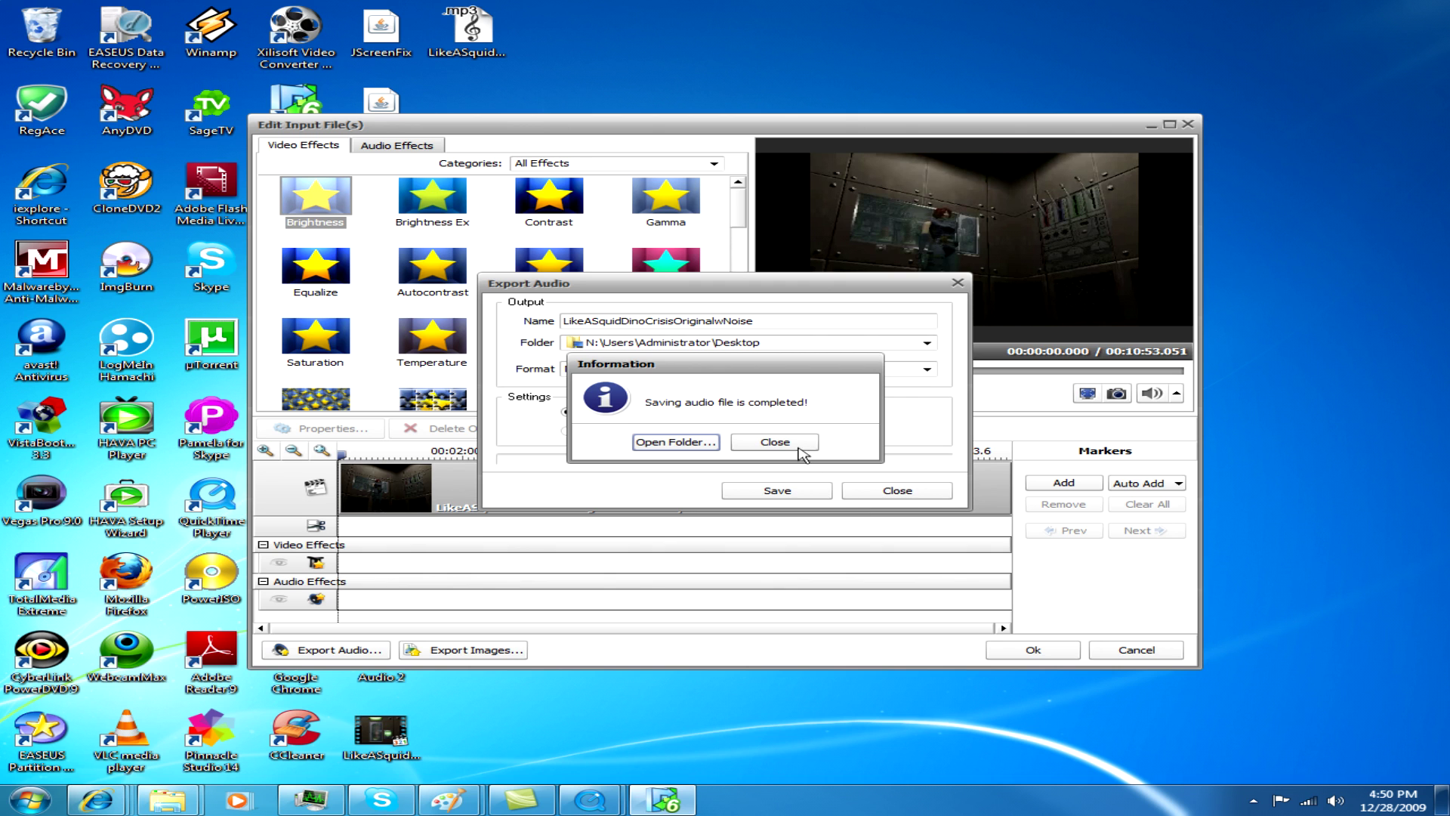
Leave the audio export and edit windows, exit AVS Video Converter, and check the exported MP3 on the desktop.
left_click(775, 441)
left_click(897, 490)
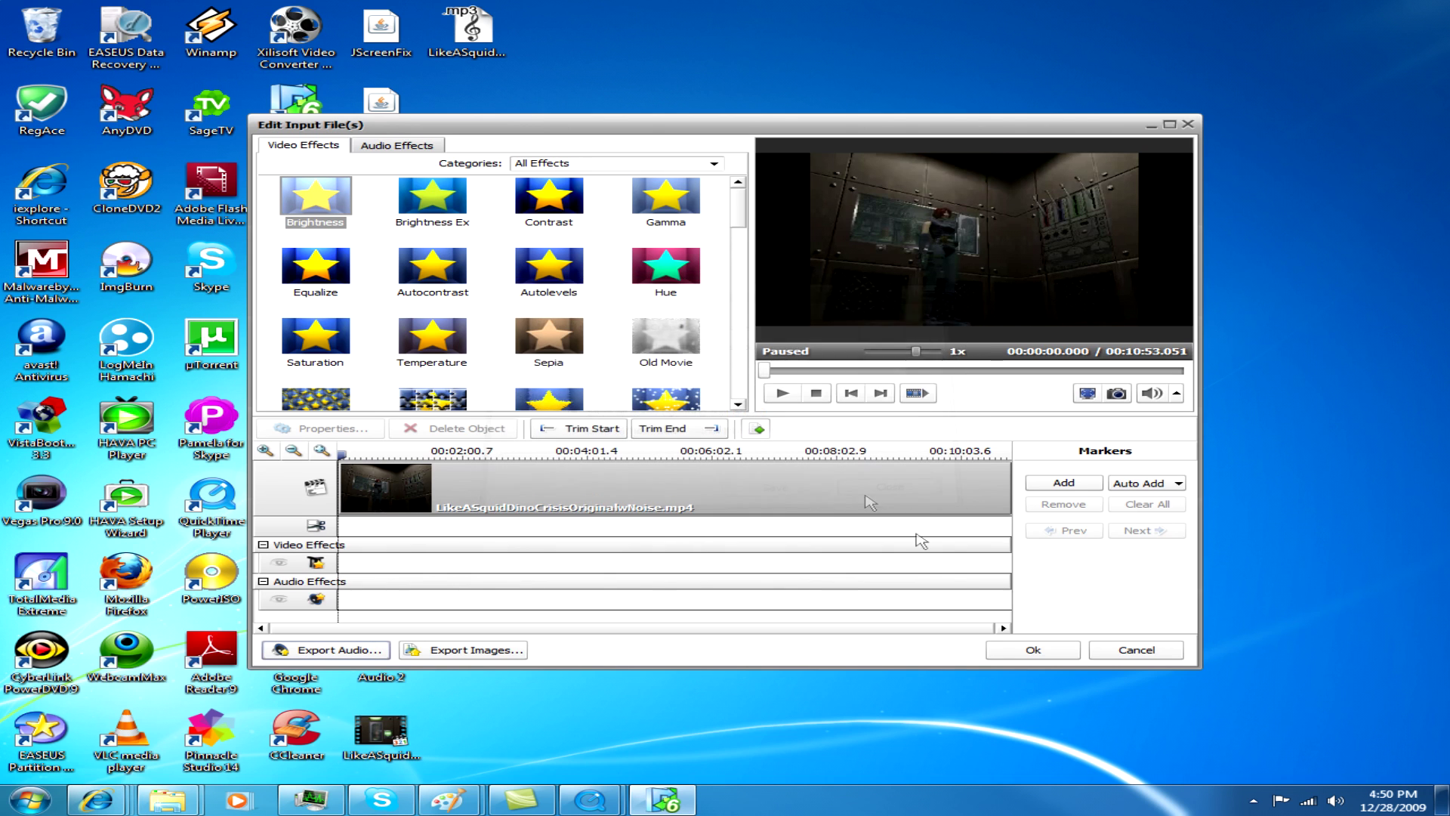
left_click(1130, 651)
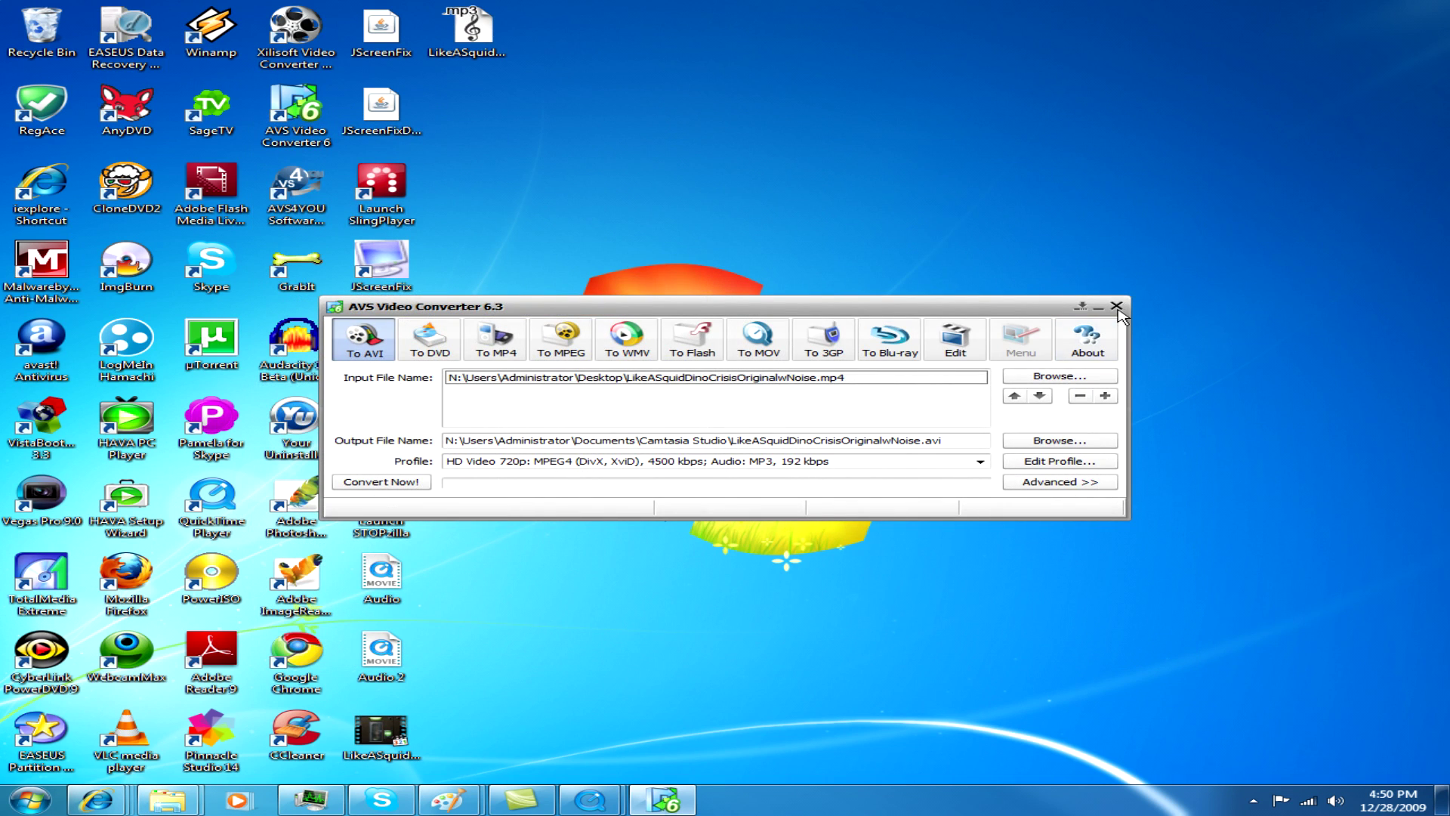
left_click(1117, 307)
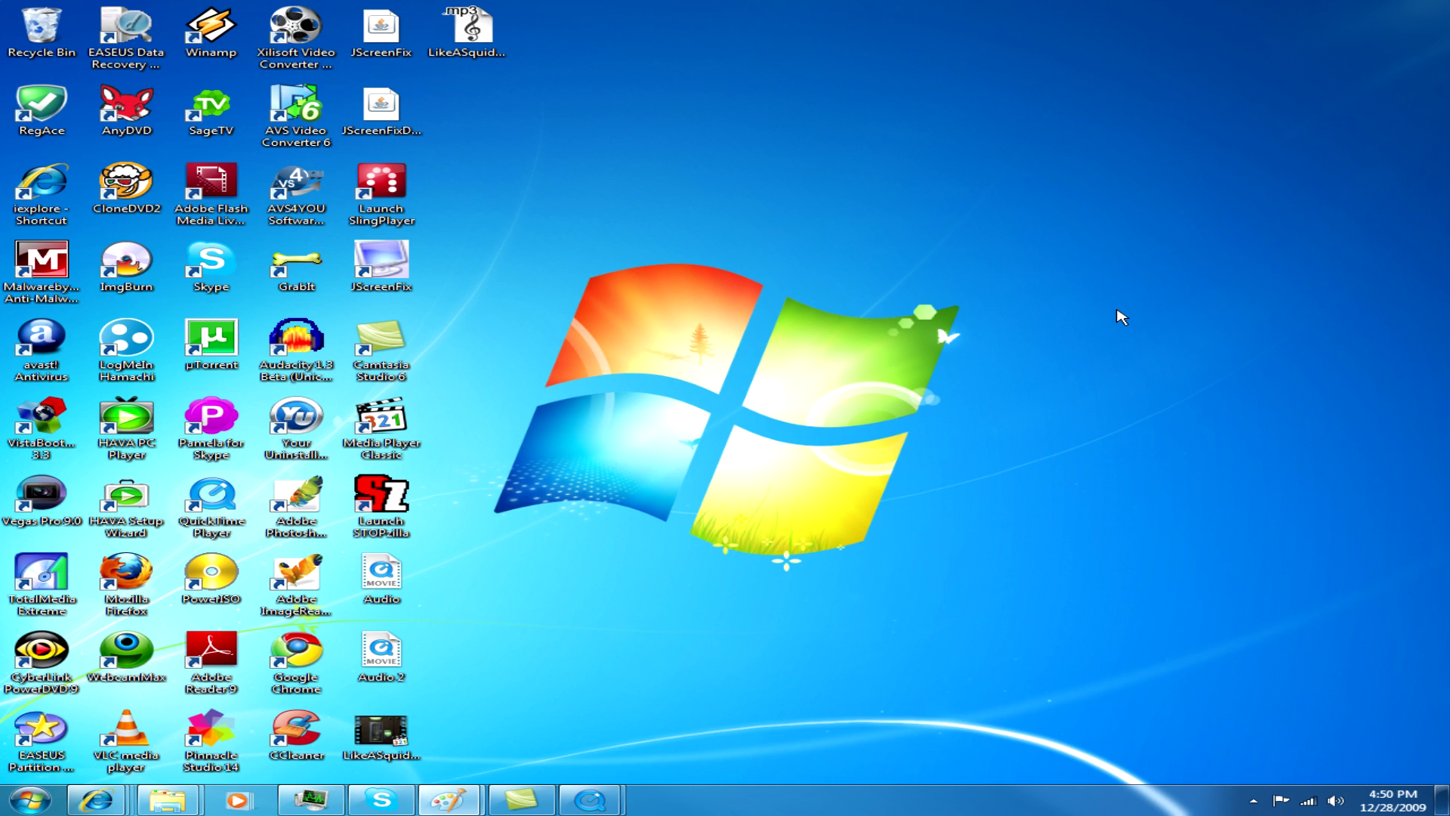
left_click(501, 50)
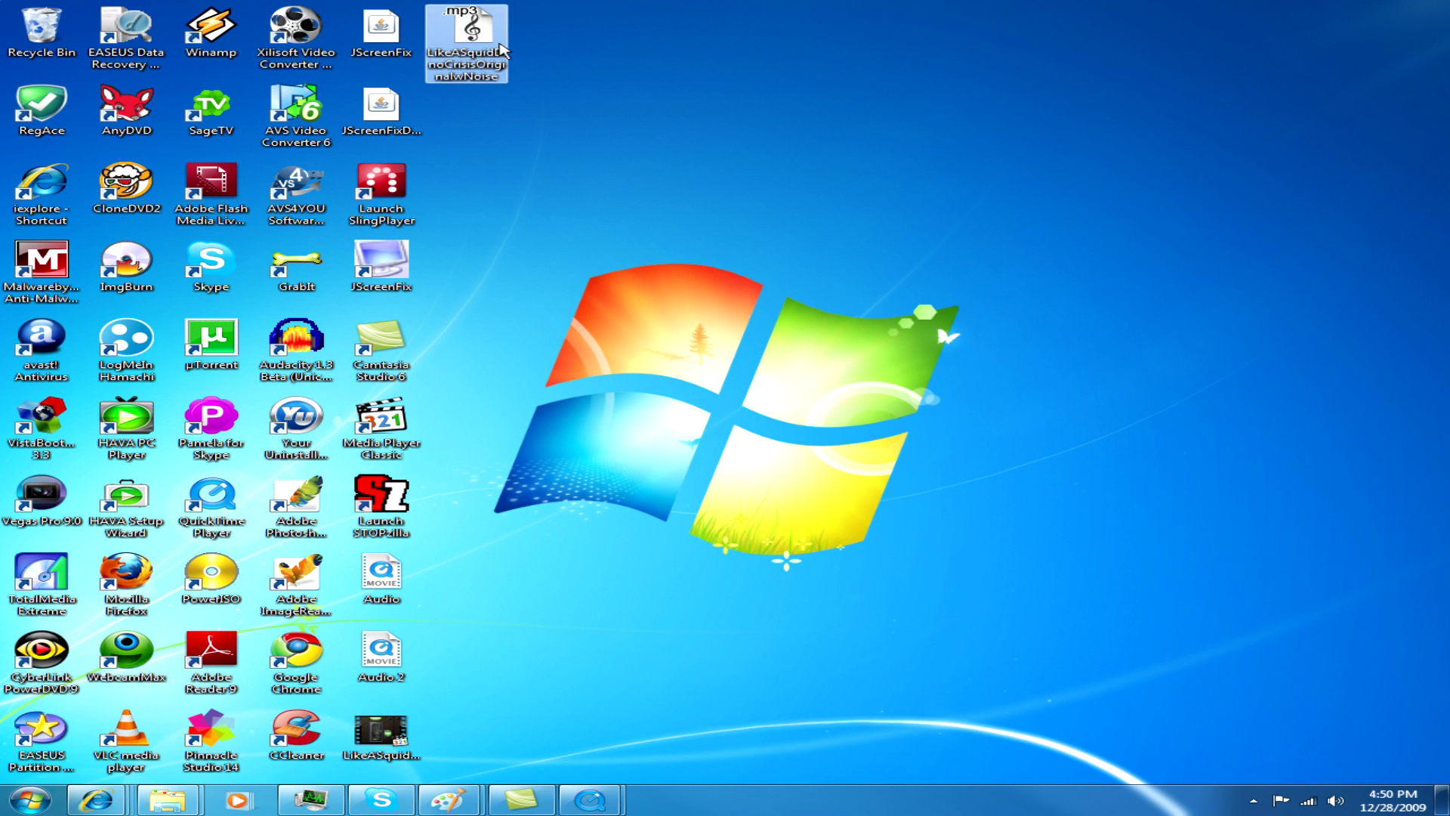
left_click(624, 135)
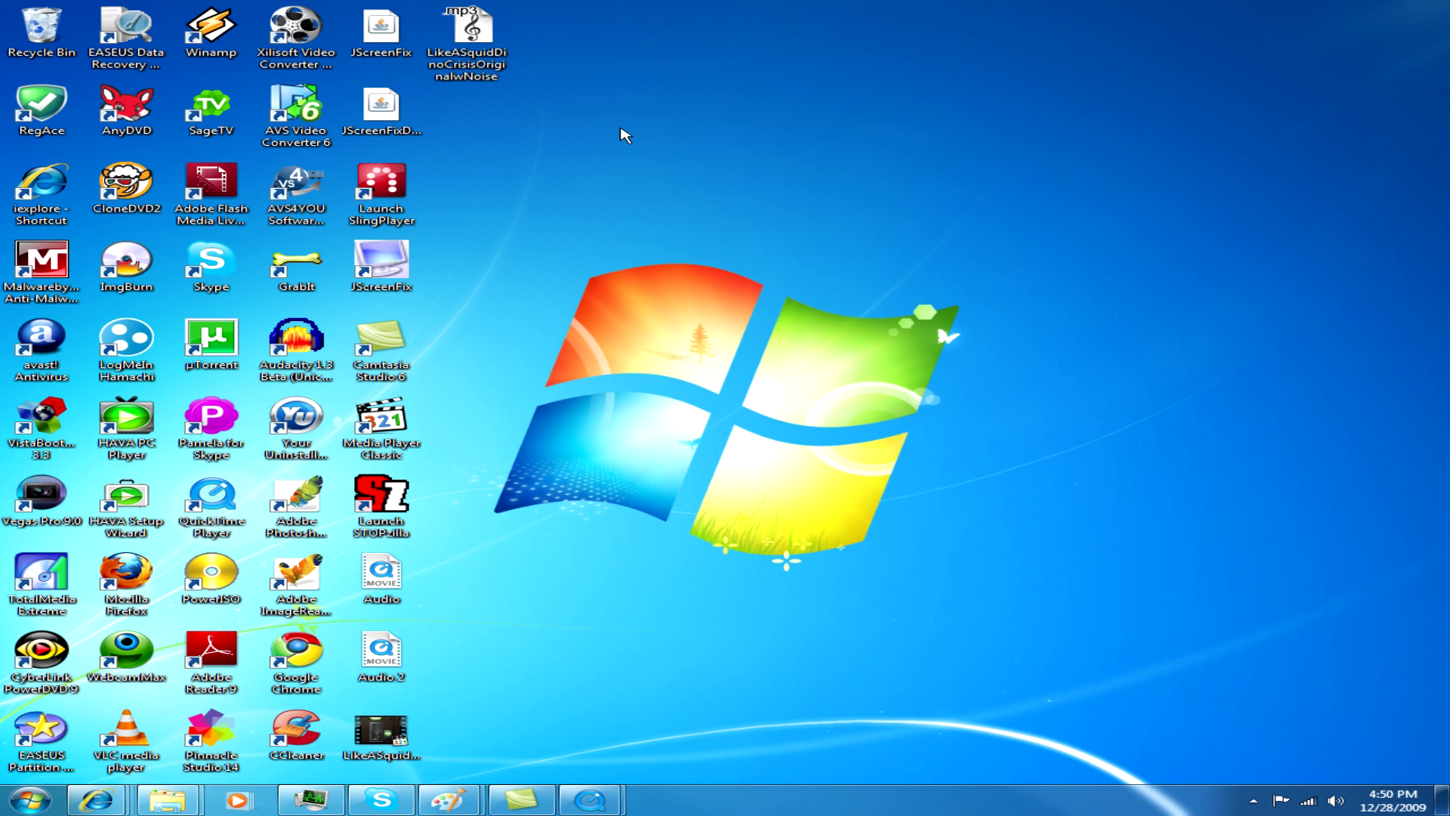
Launch Audacity 1.3 Beta (Unicode) from the desktop and dismiss its welcome message.
right_click(305, 334)
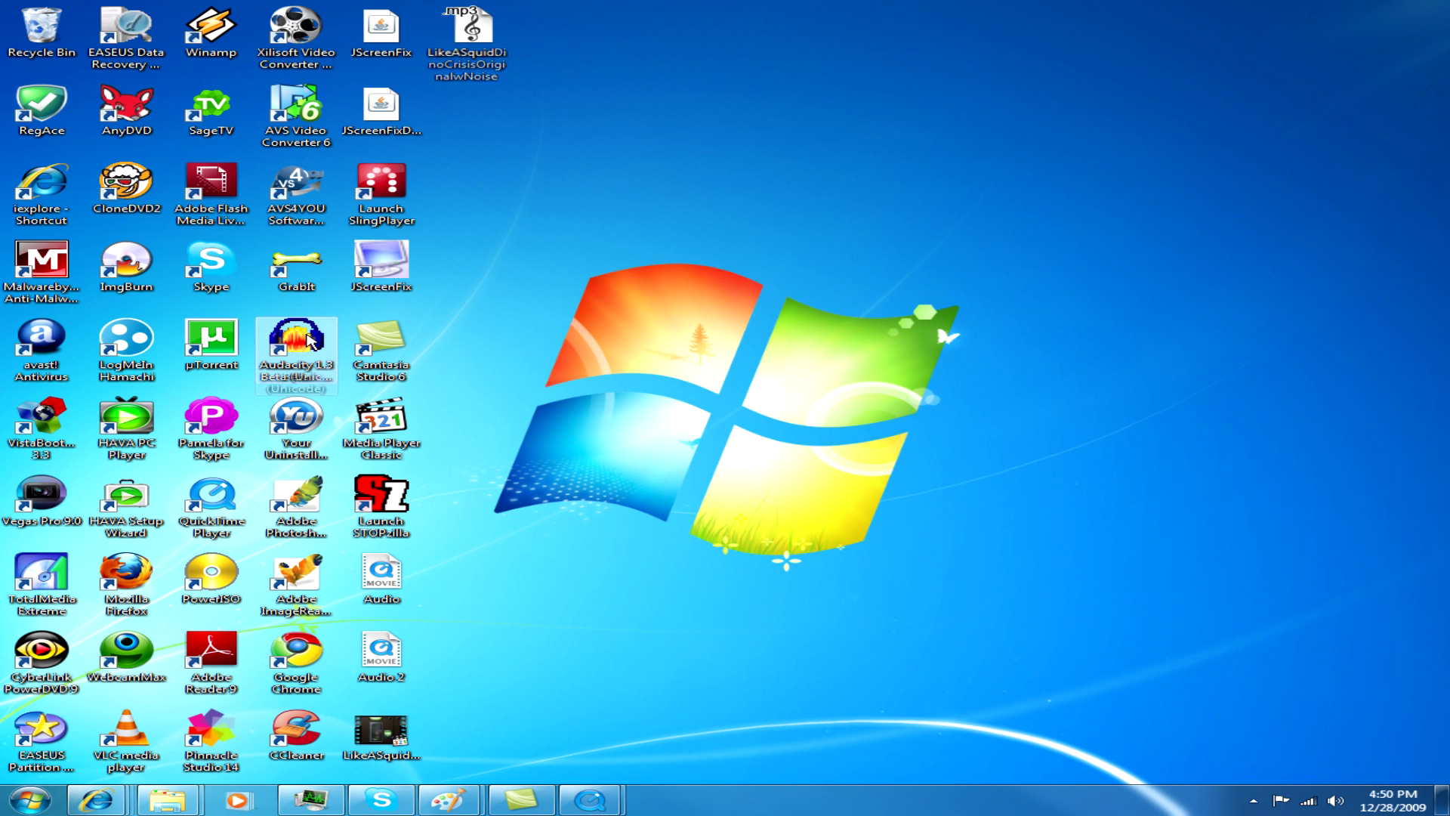
left_click(445, 398)
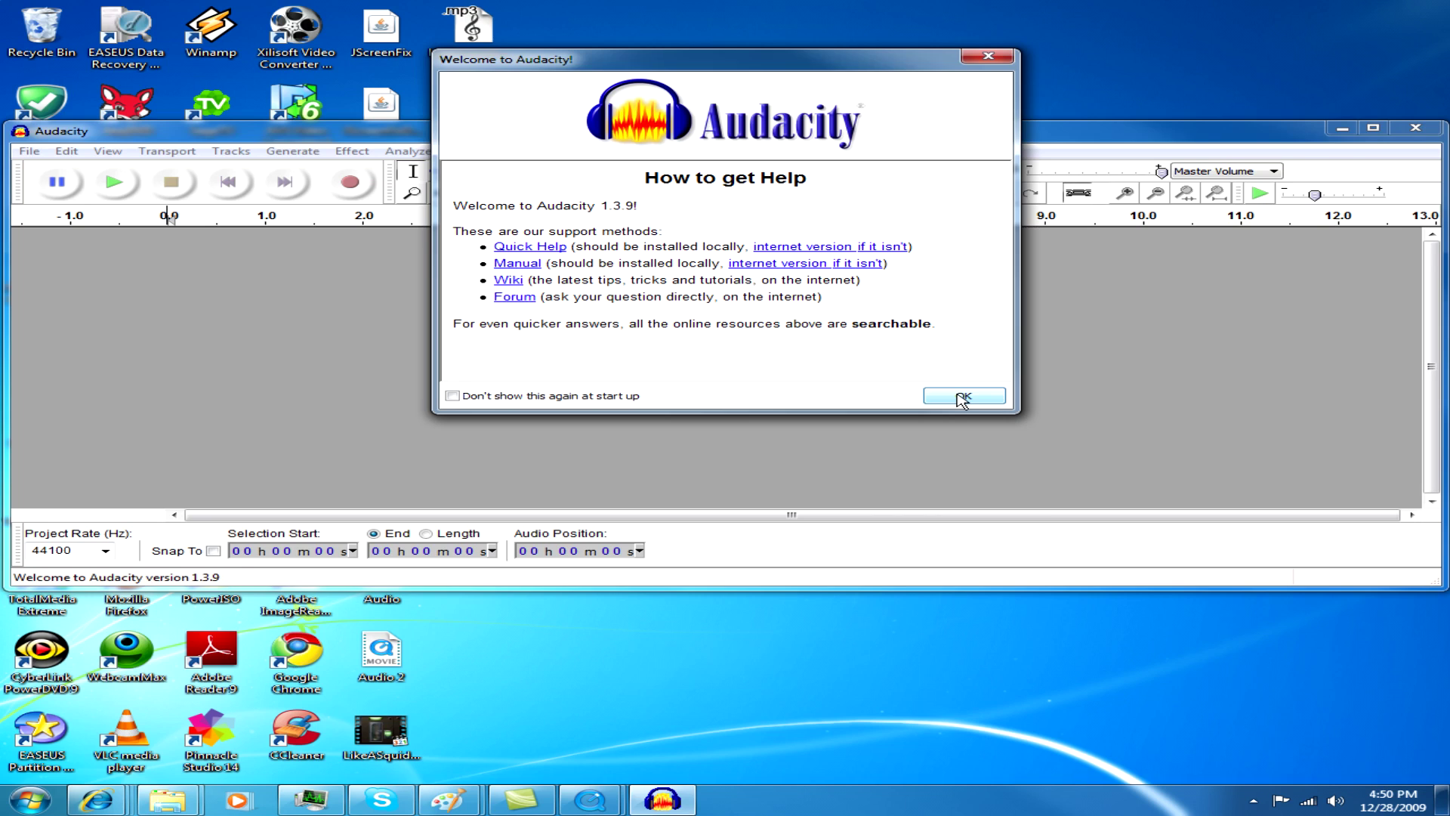
left_click(963, 398)
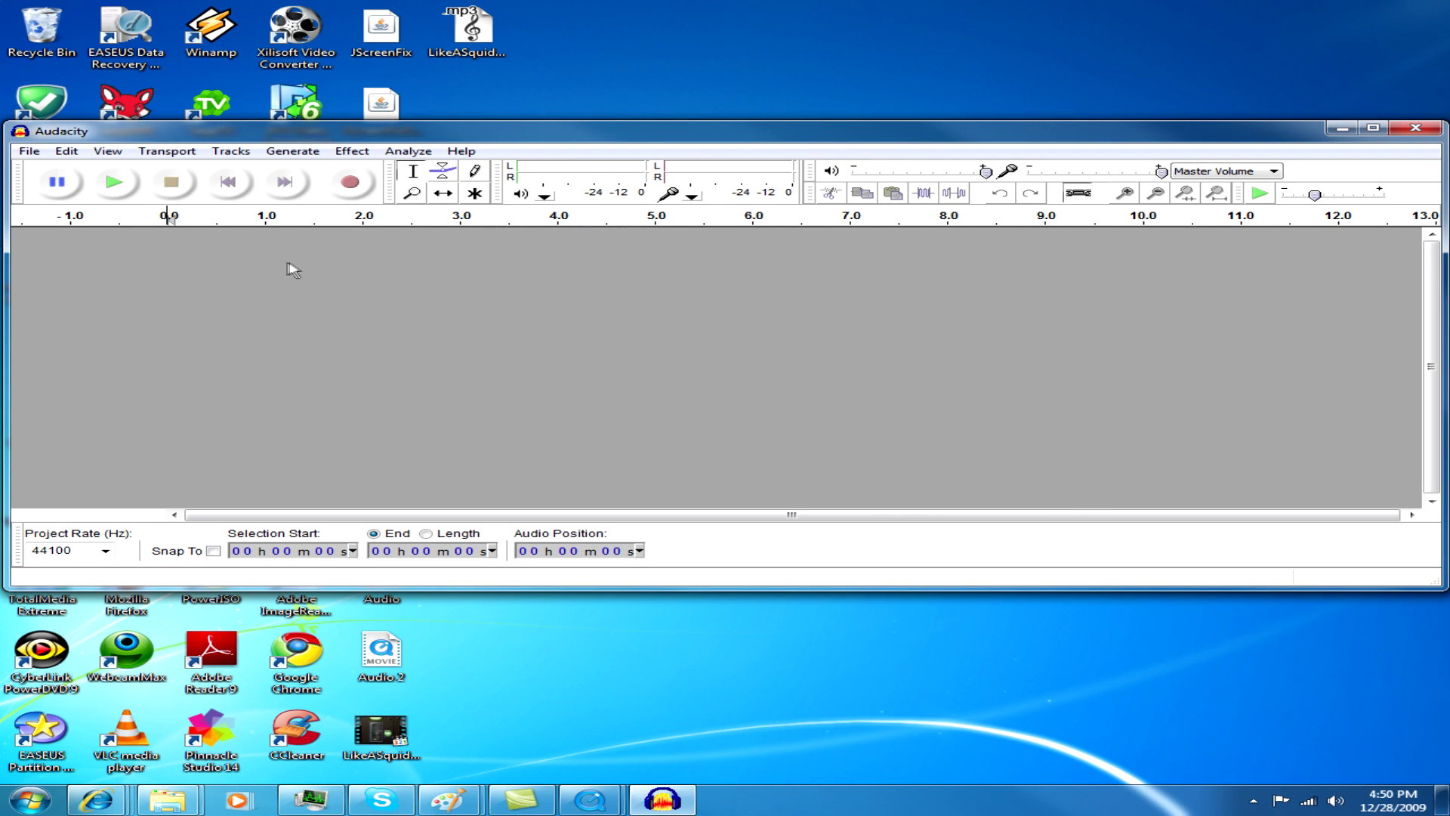
Open the LikeASquidDinoCrisisOriginalwNoise MP3 from the desktop and play its first seconds to hear the noise.
left_click(30, 151)
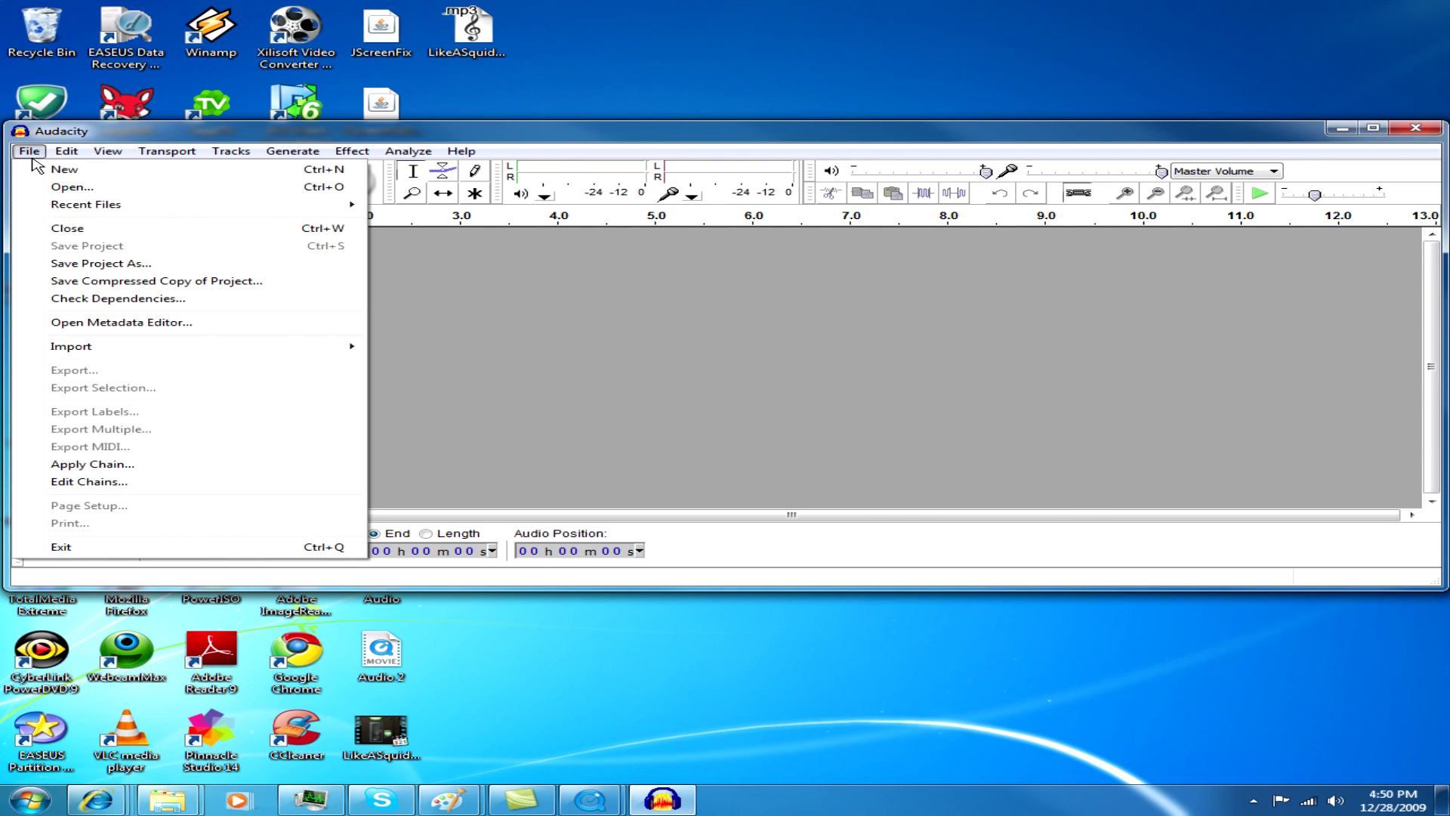
left_click(68, 188)
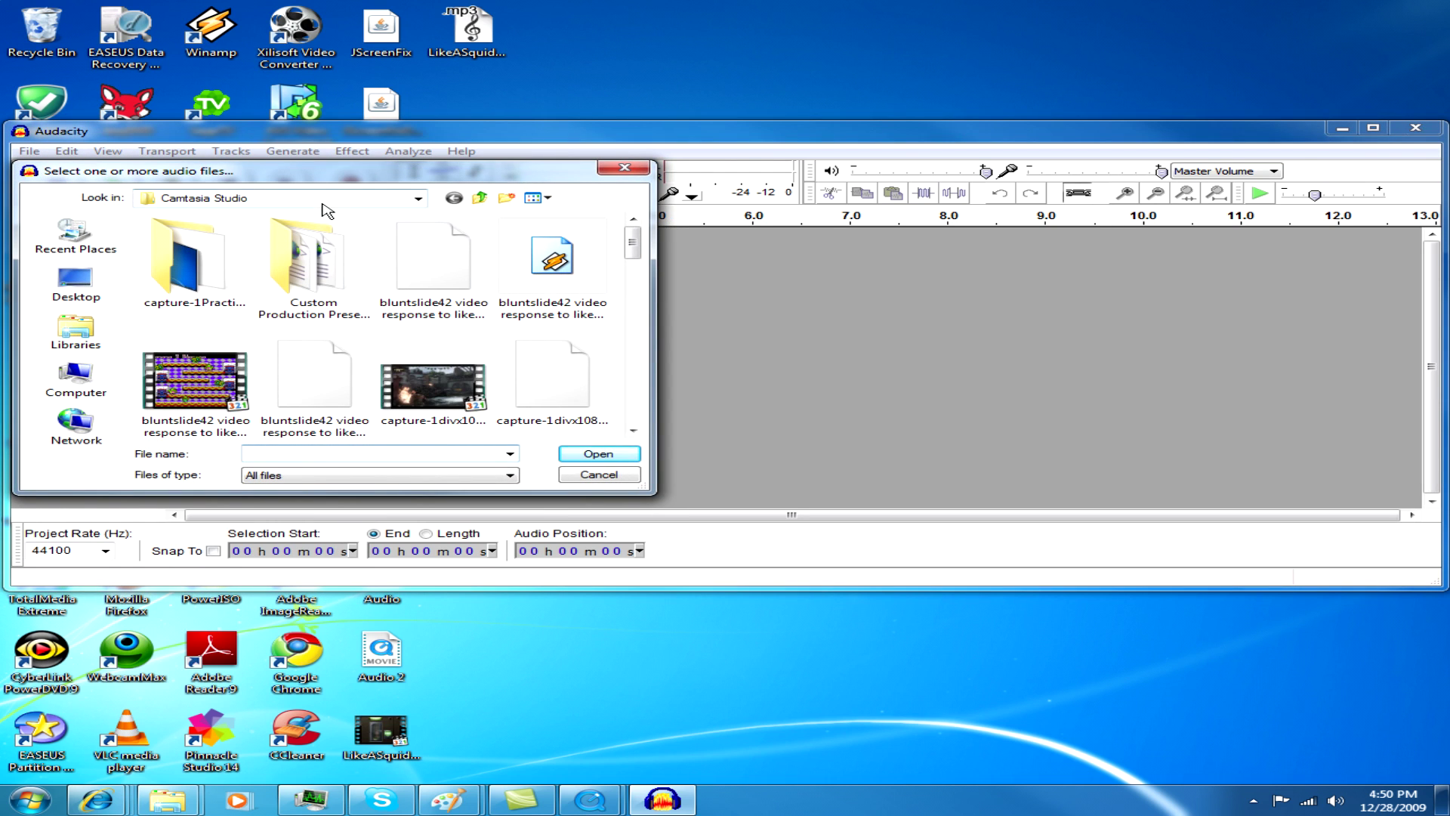
left_click(71, 281)
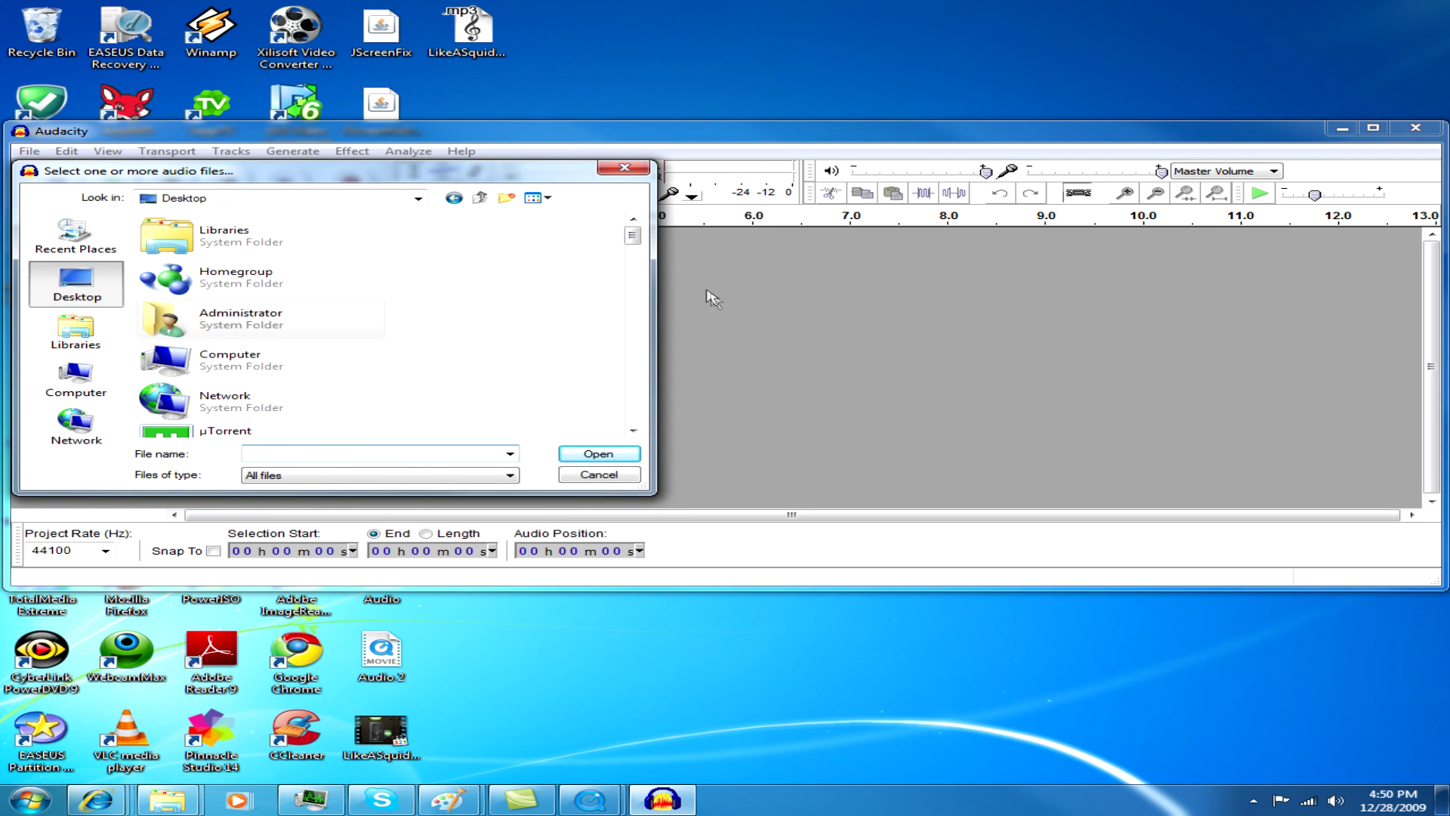
left_click_drag(629, 237, 616, 410)
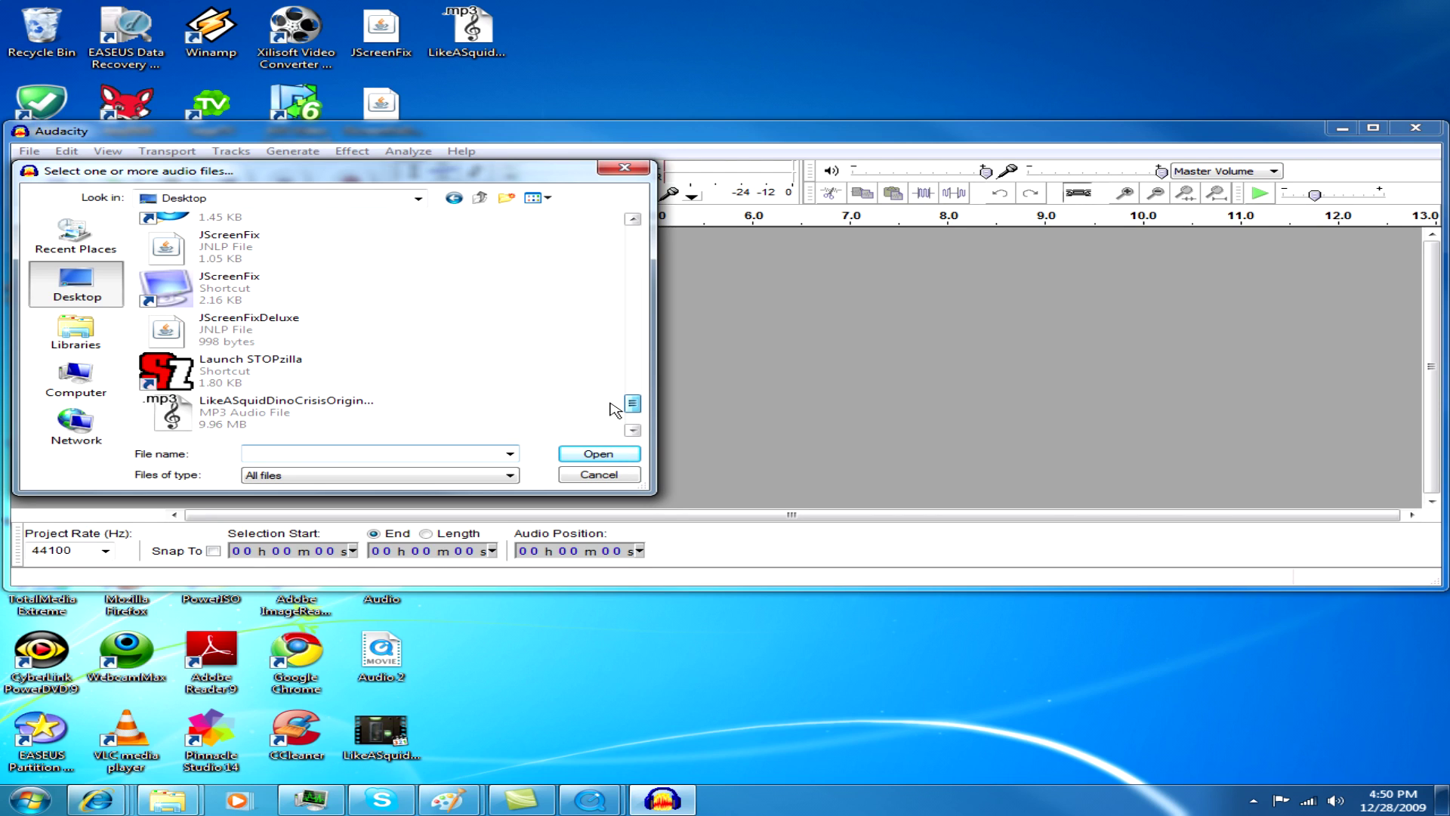
left_click(364, 414)
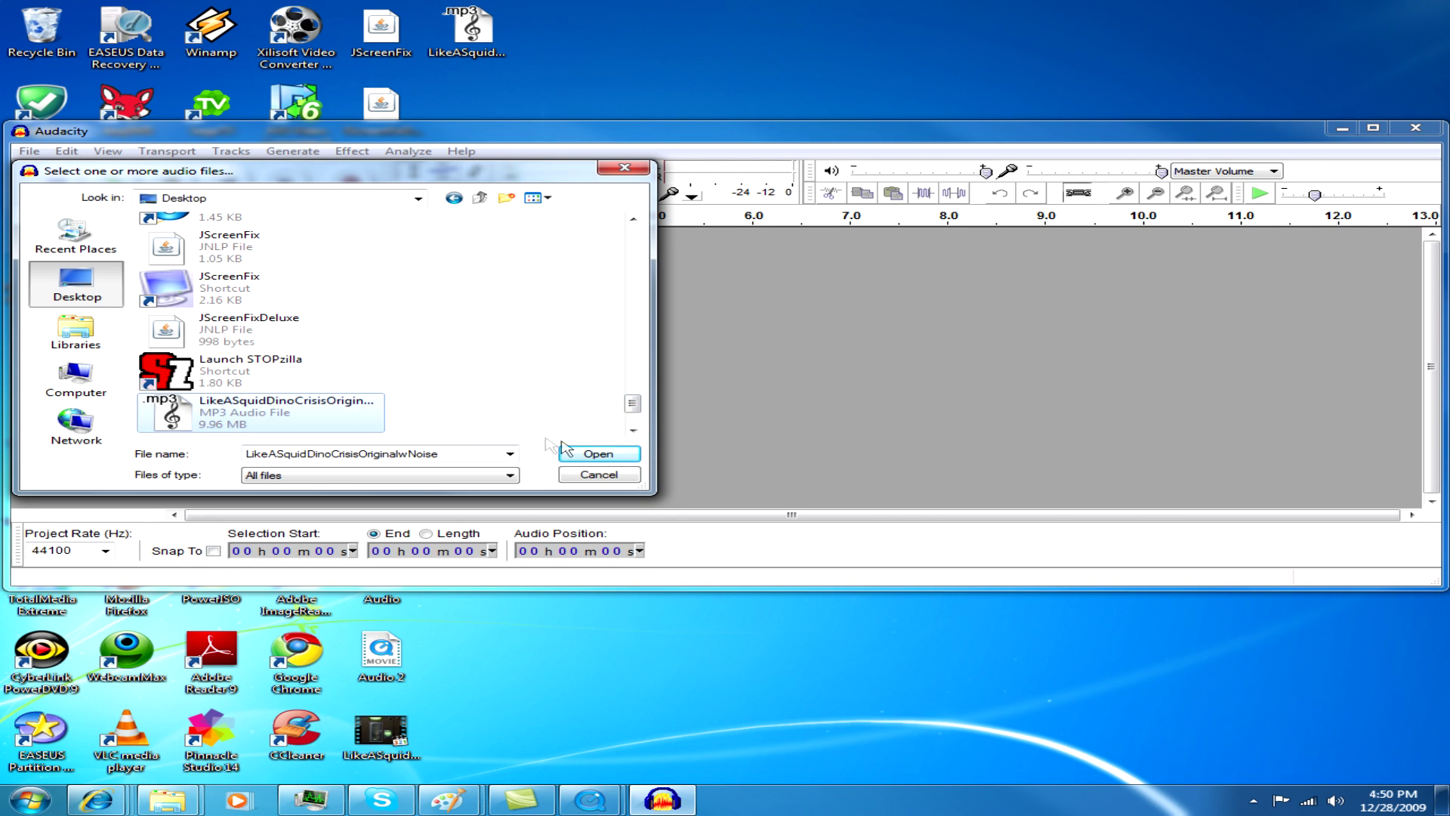
left_click(588, 454)
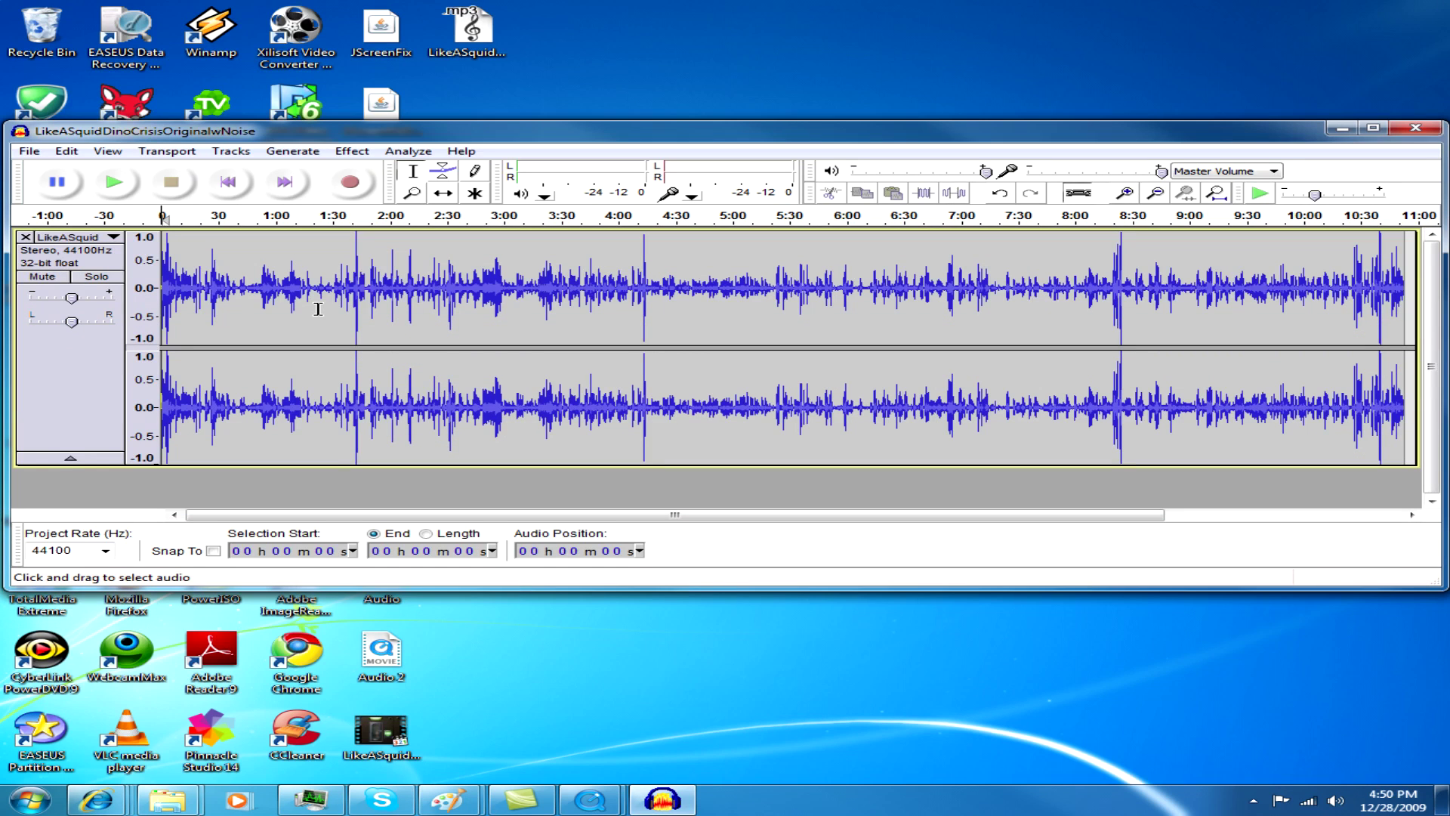
left_click(127, 195)
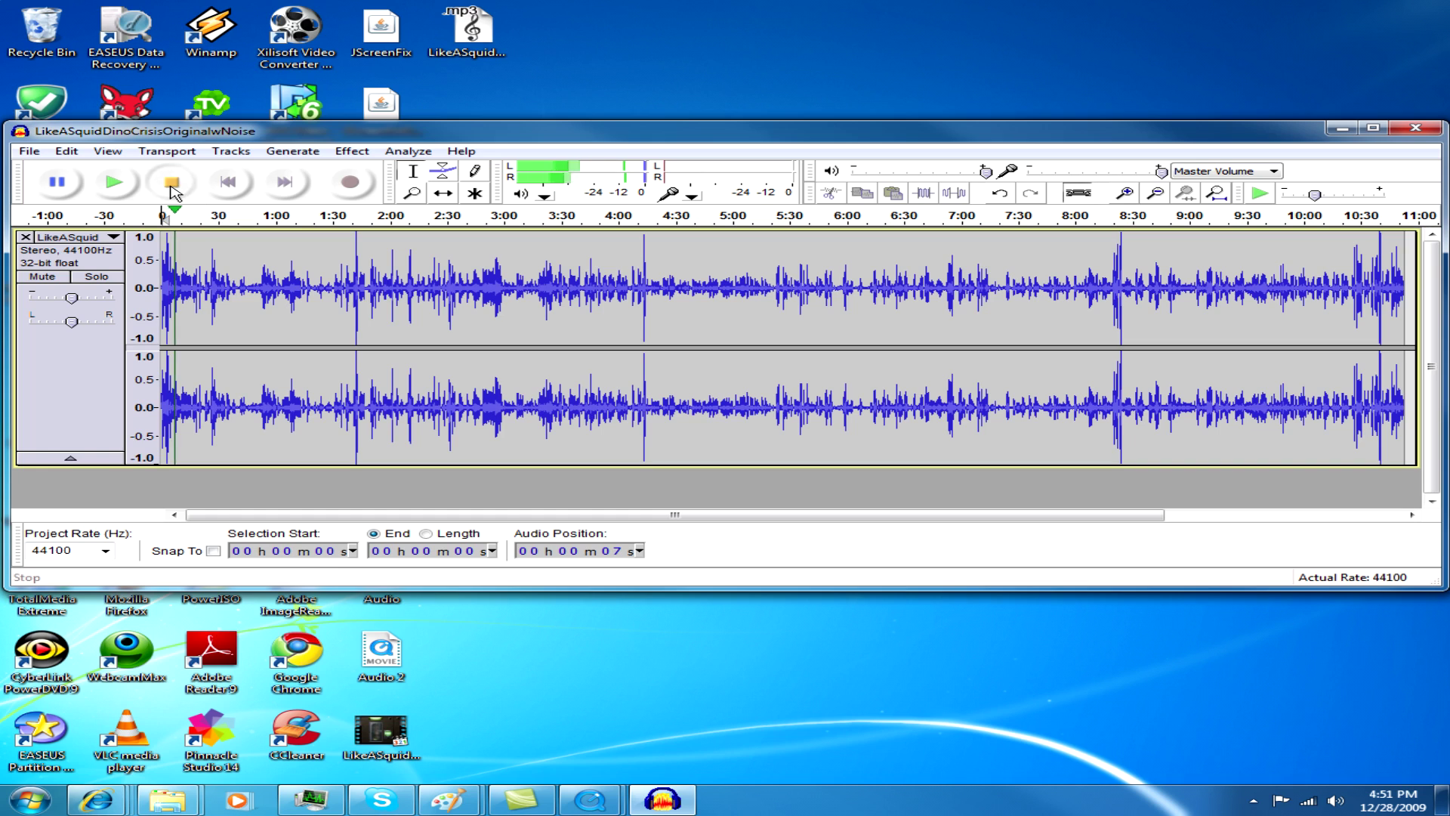
left_click(171, 183)
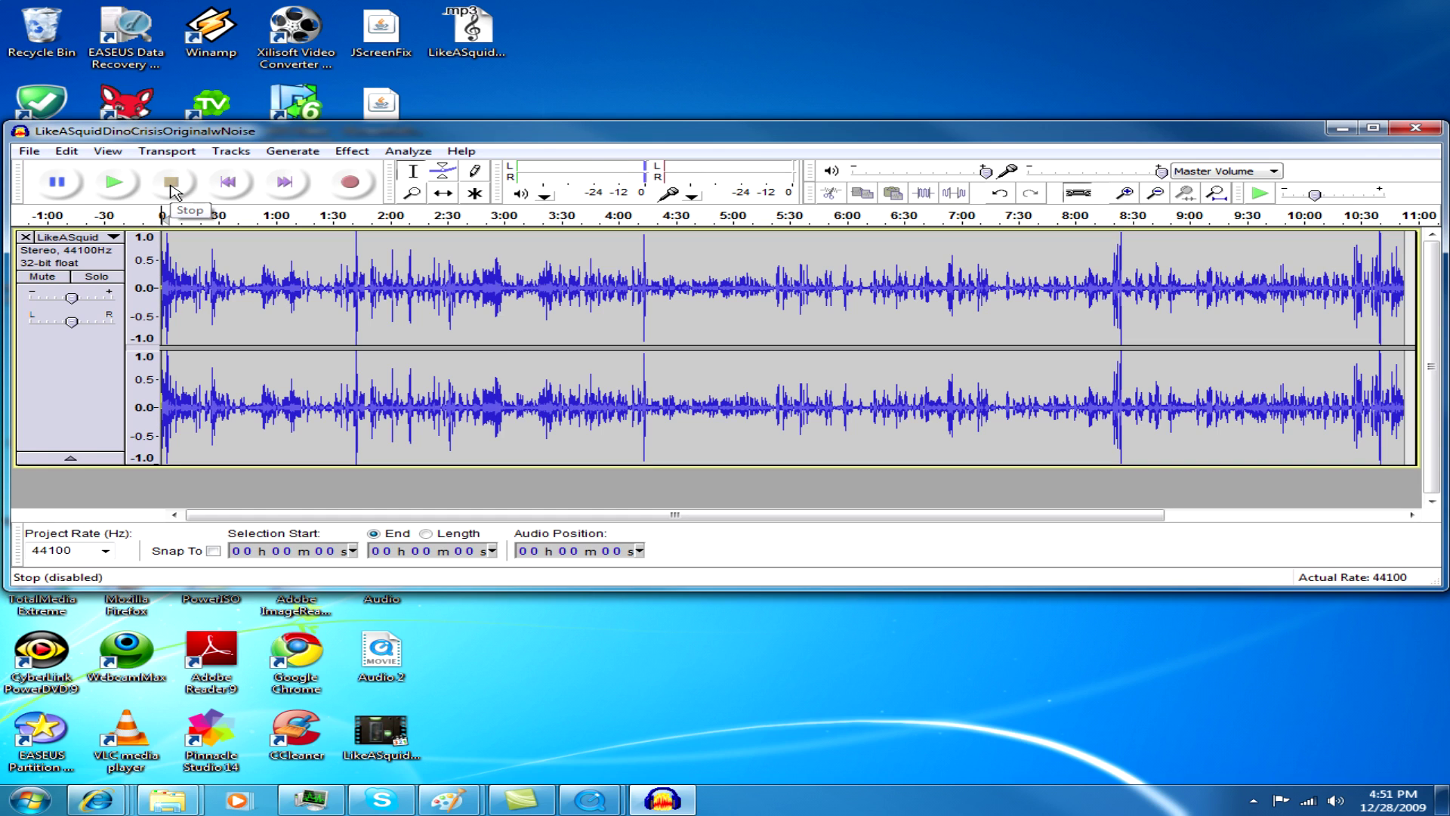
Capture a Noise Removal profile from the quiet stretch at the start of the track, about 0.07 to 0.79 seconds.
left_click_drag(868, 517, 1105, 527)
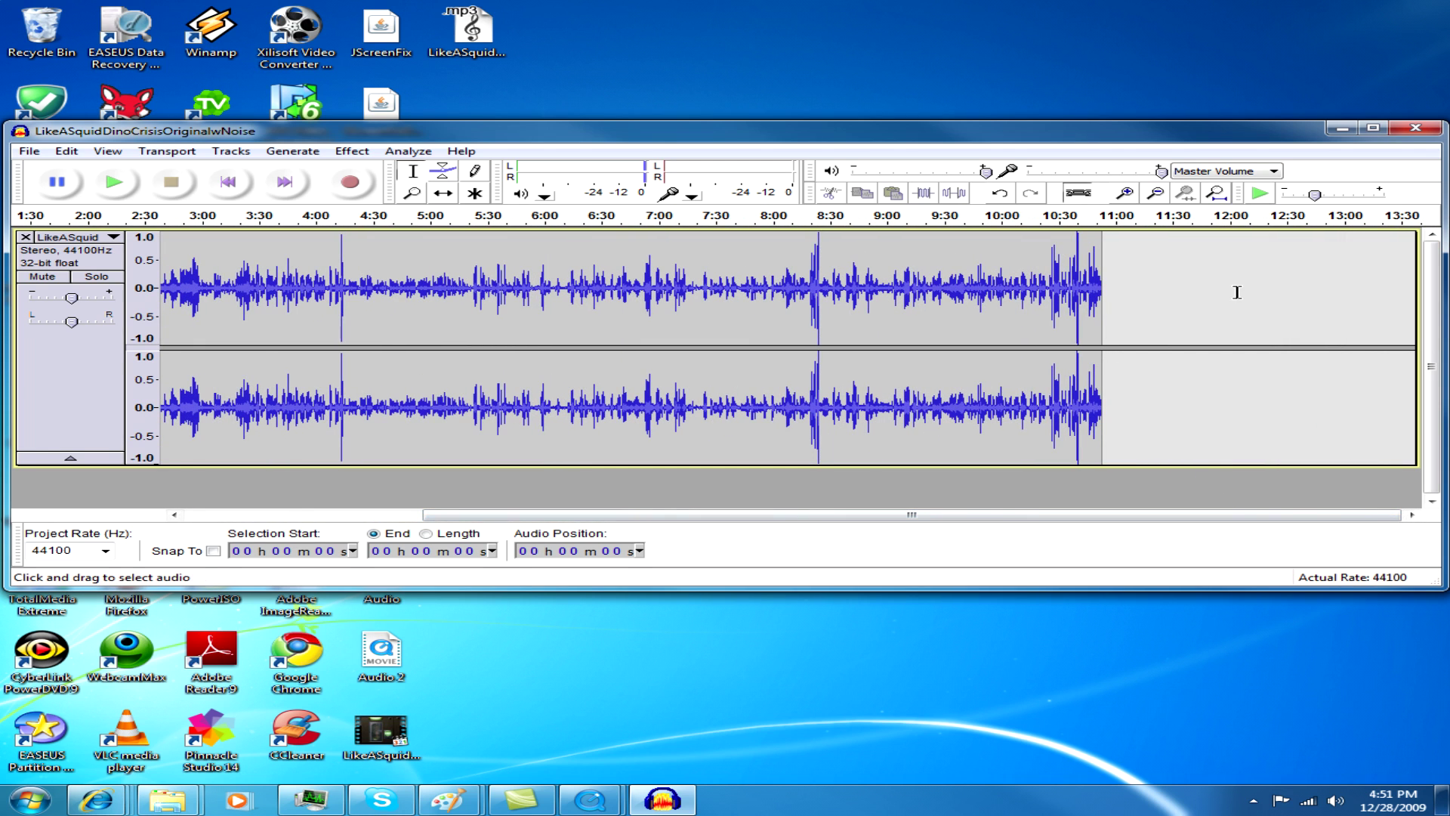
left_click(1127, 198)
left_click(1127, 198)
left_click(1127, 198)
left_click(1126, 198)
left_click(1126, 198)
left_click(1127, 197)
left_click(1126, 198)
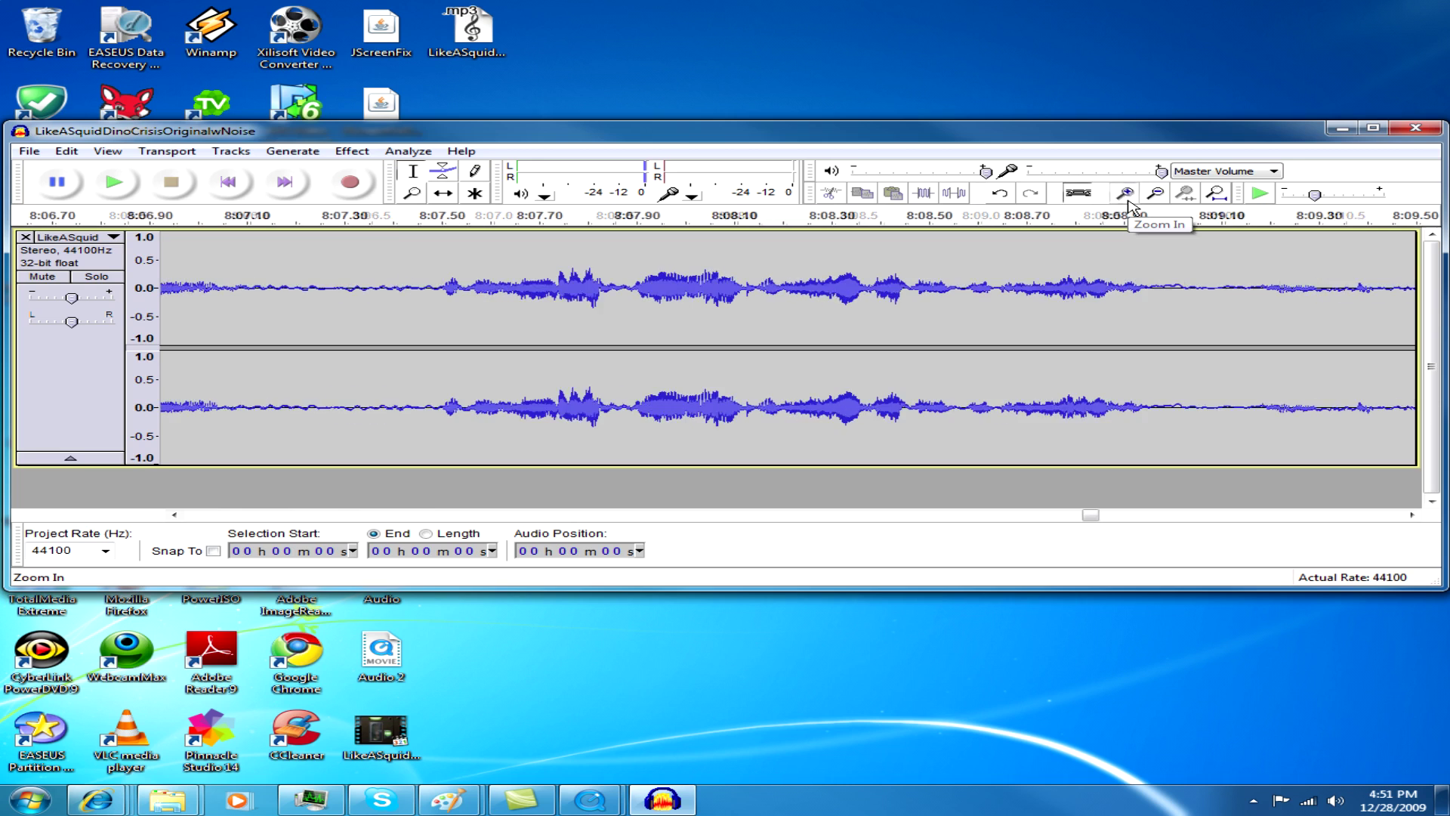
left_click(1127, 198)
left_click(1127, 198)
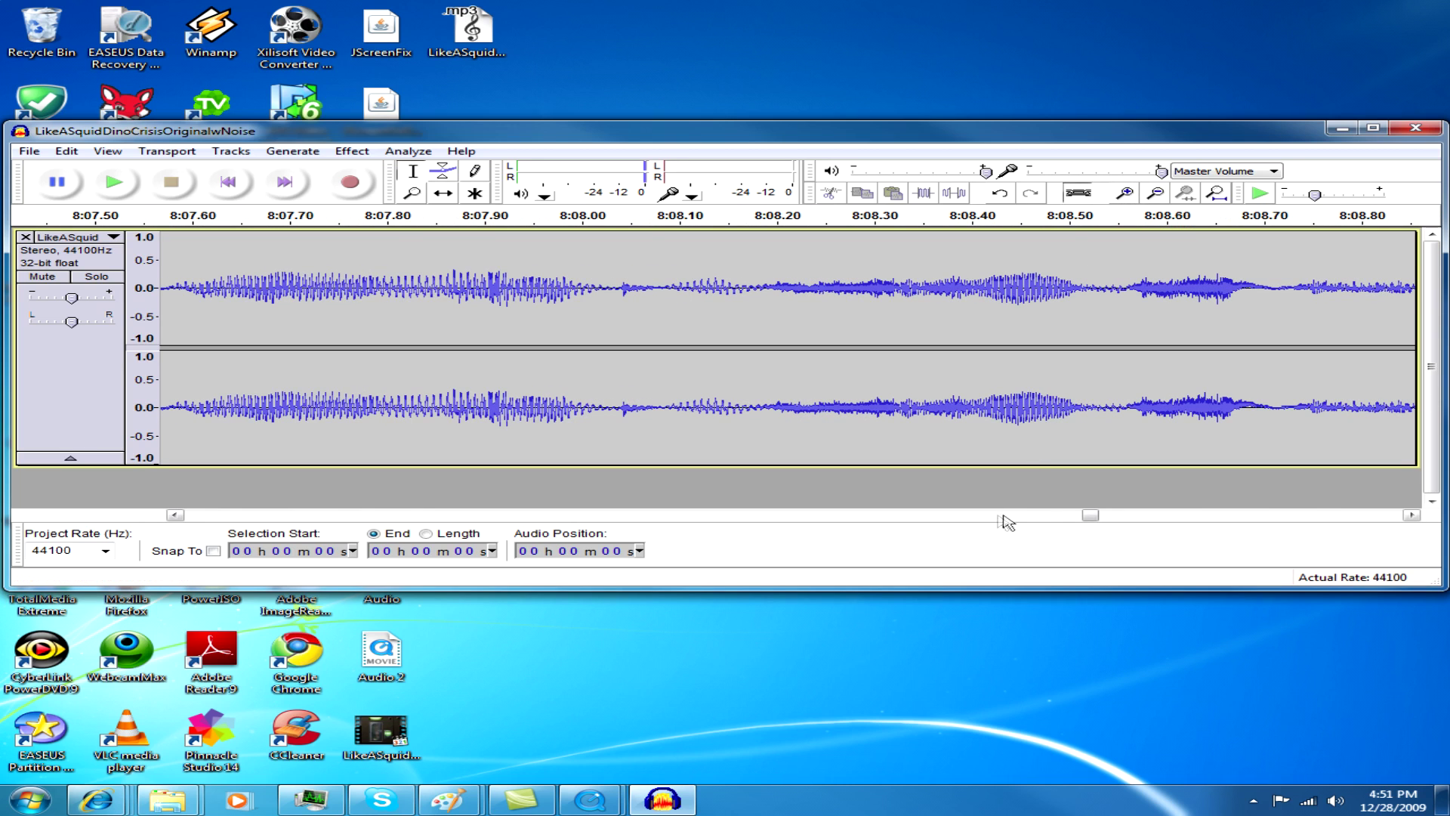
left_click_drag(1090, 516, 178, 490)
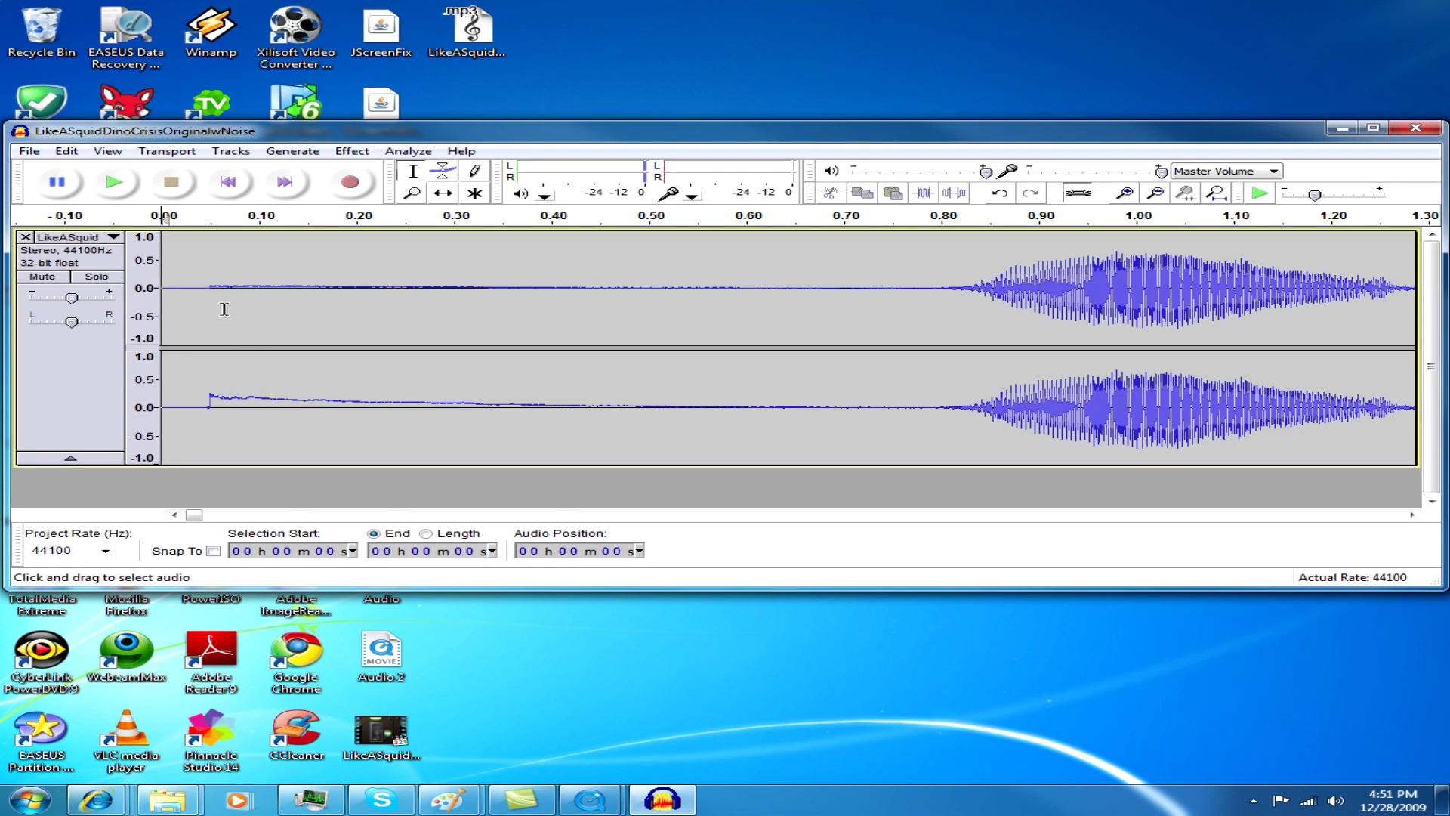
left_click_drag(229, 284, 936, 329)
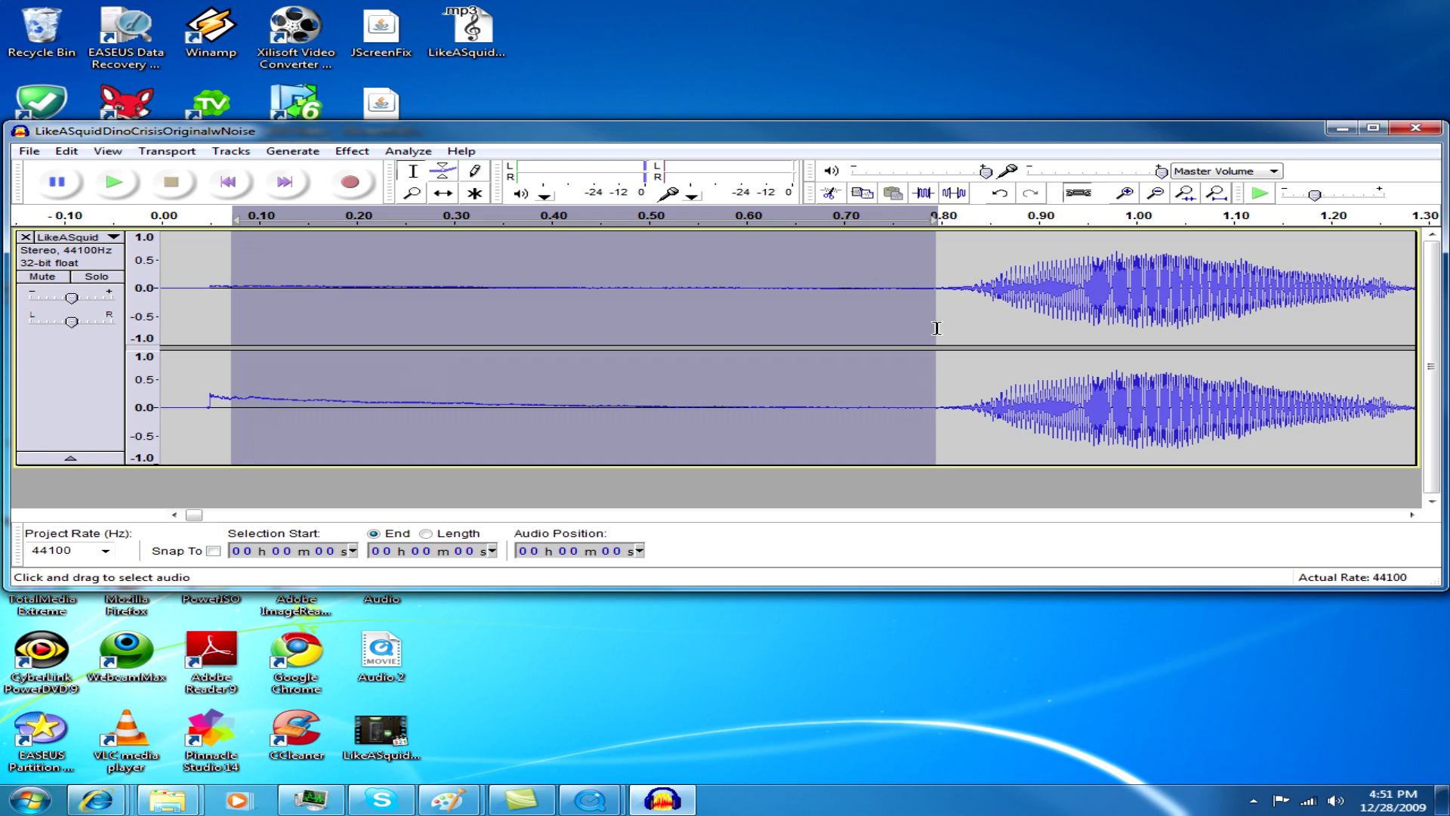
left_click(396, 157)
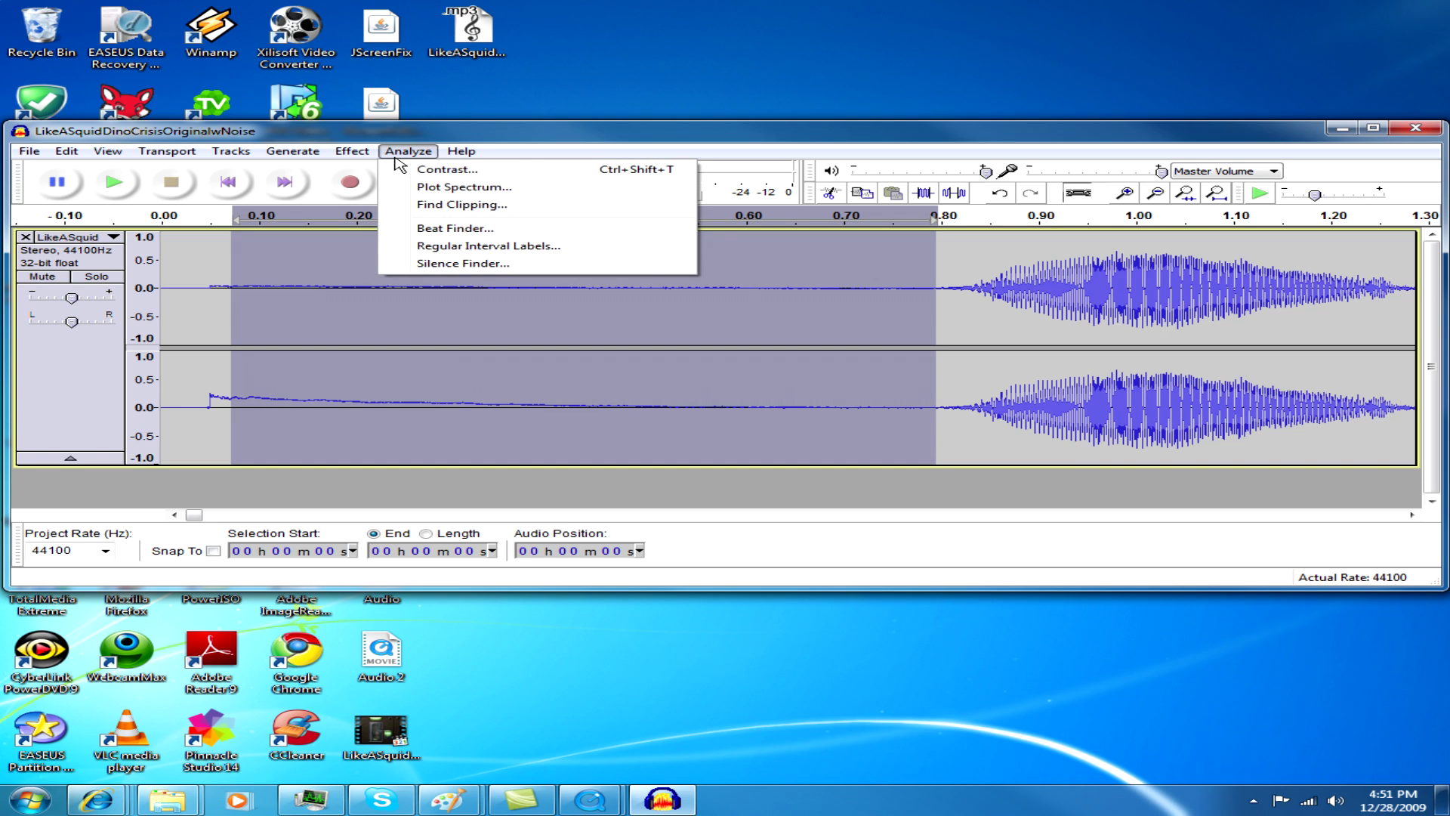
mouse_move(359, 151)
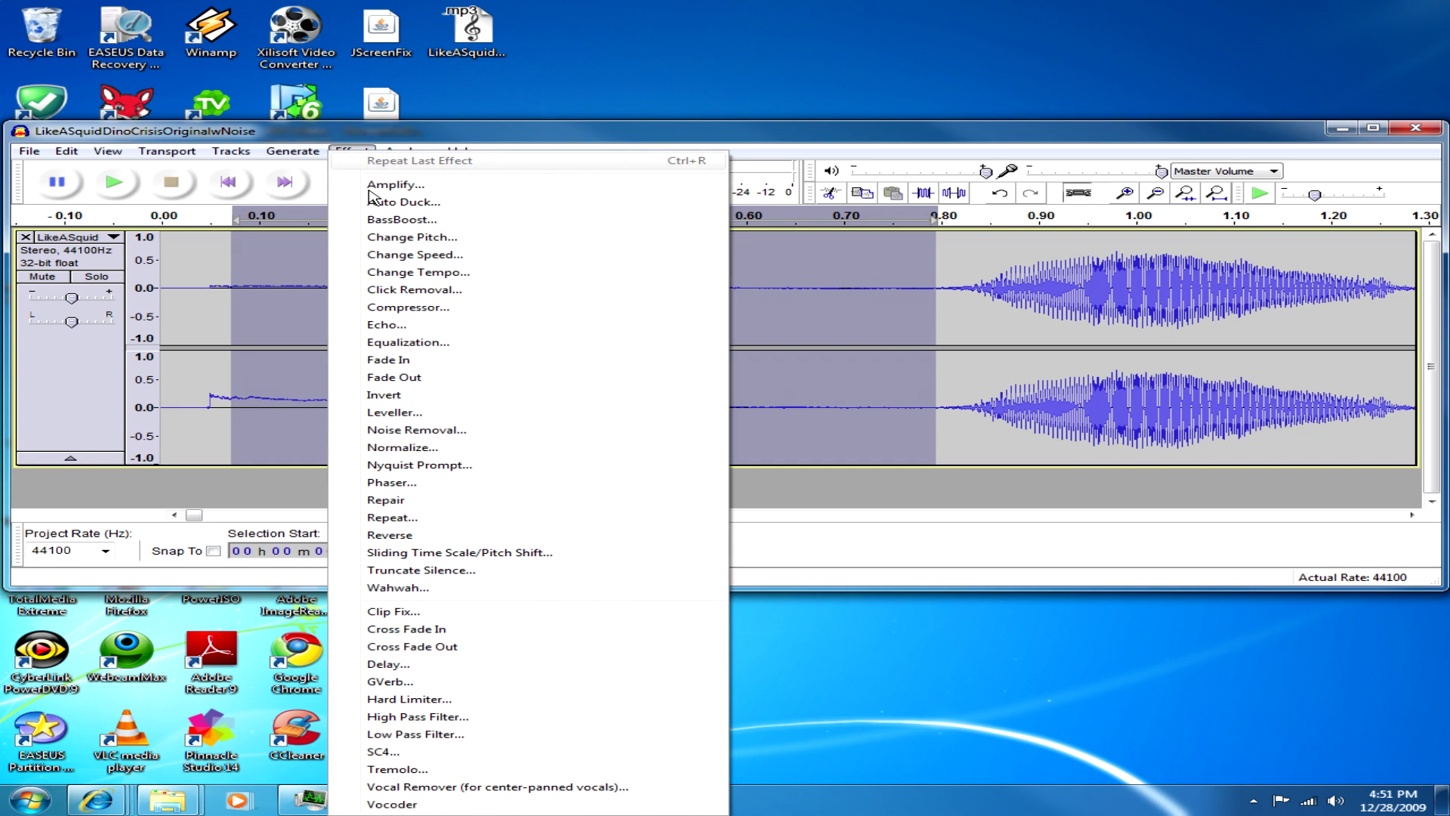
left_click(488, 430)
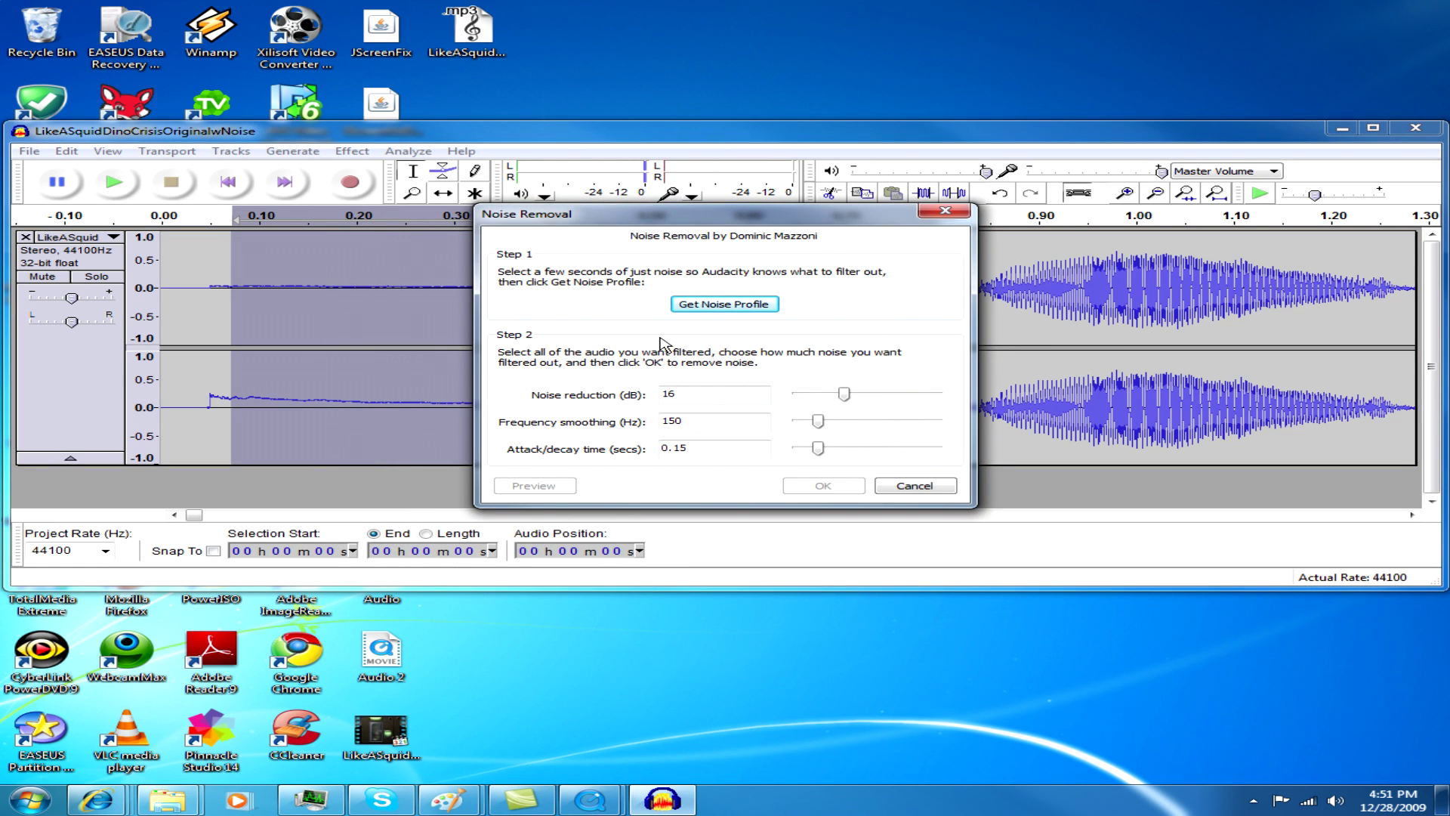
left_click(704, 303)
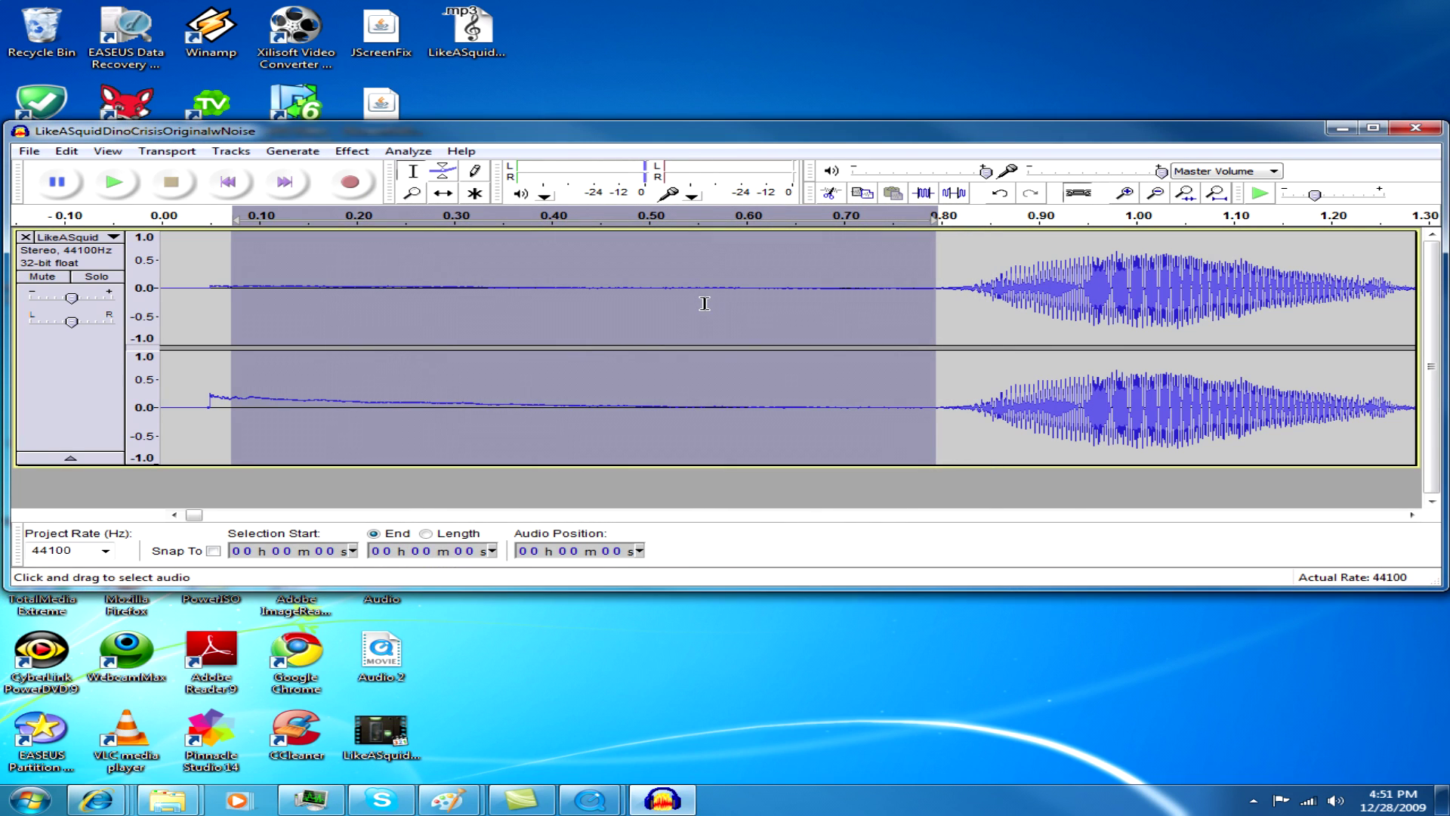
Preview Noise Removal on the selected quiet stretch and leave the effect without applying it.
left_click(352, 151)
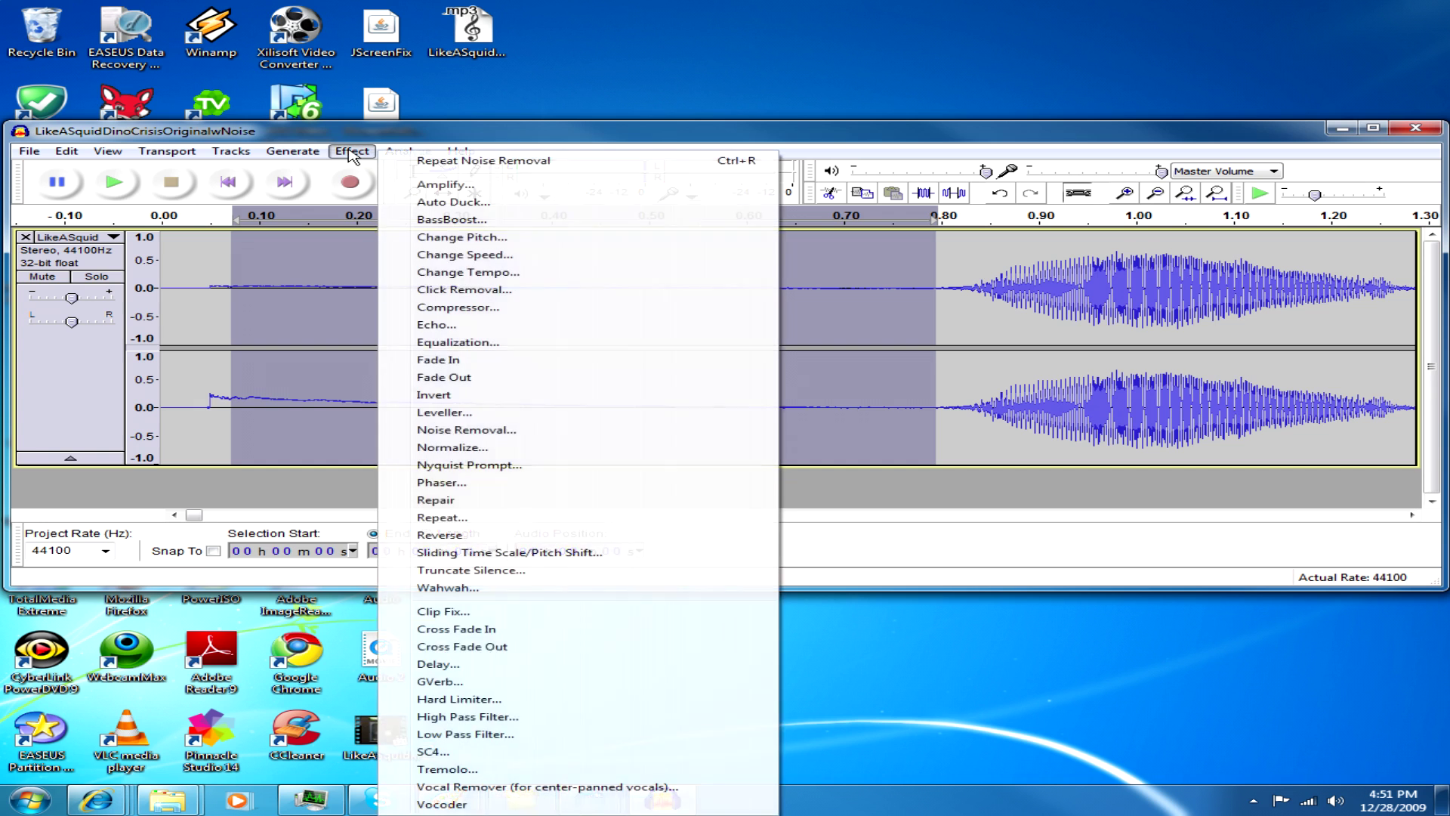
left_click(502, 430)
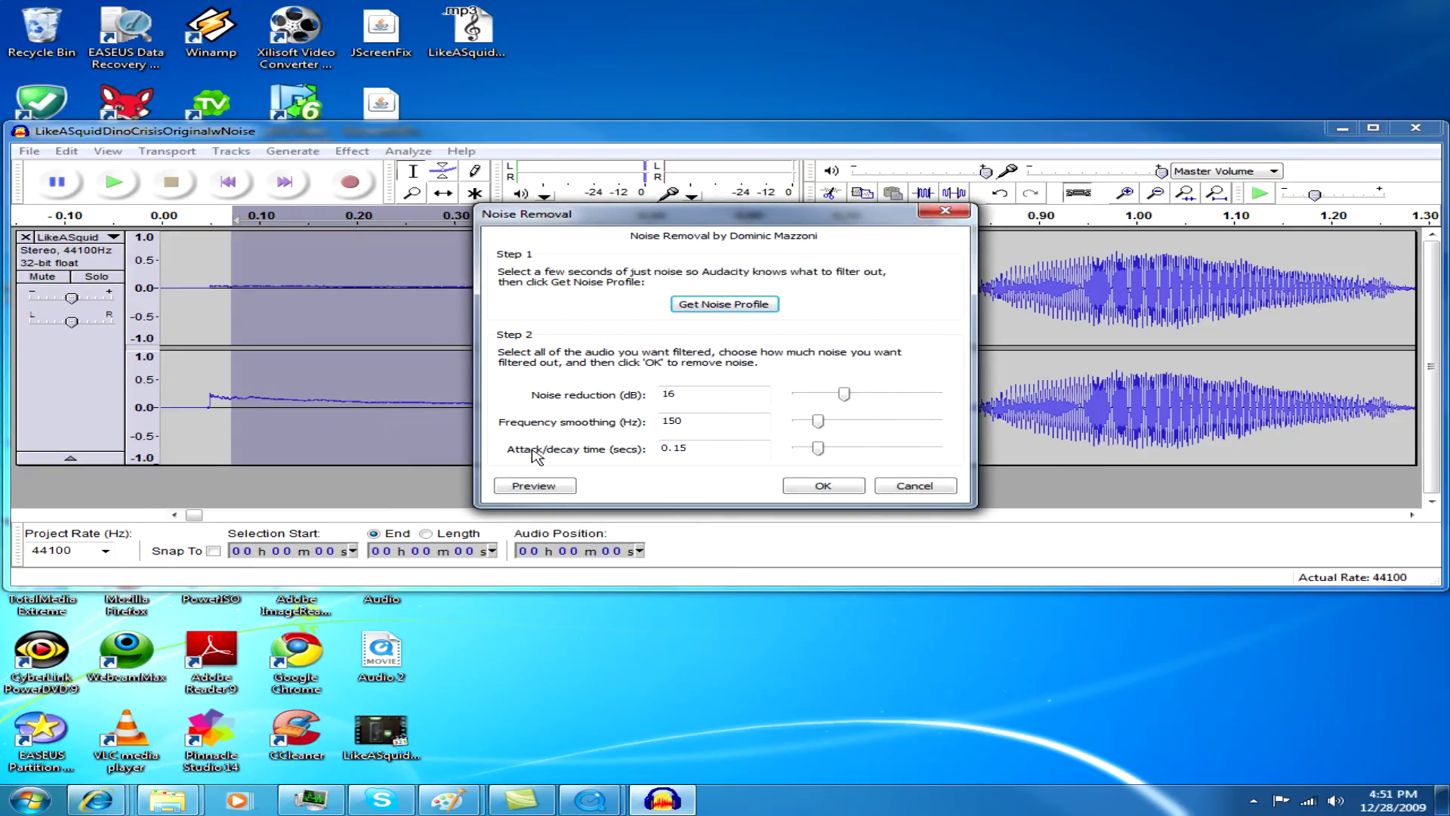
left_click(535, 486)
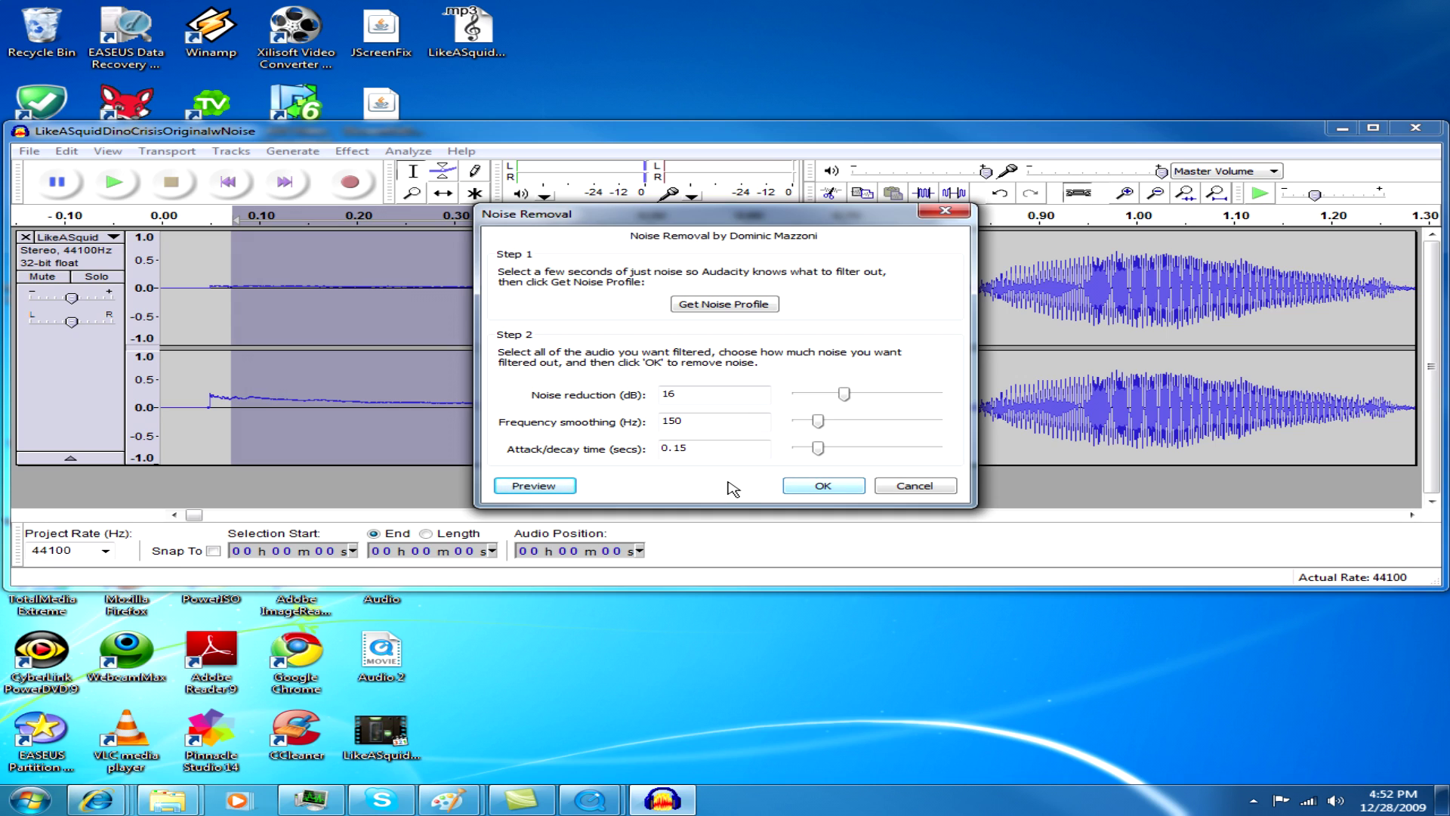
left_click(912, 485)
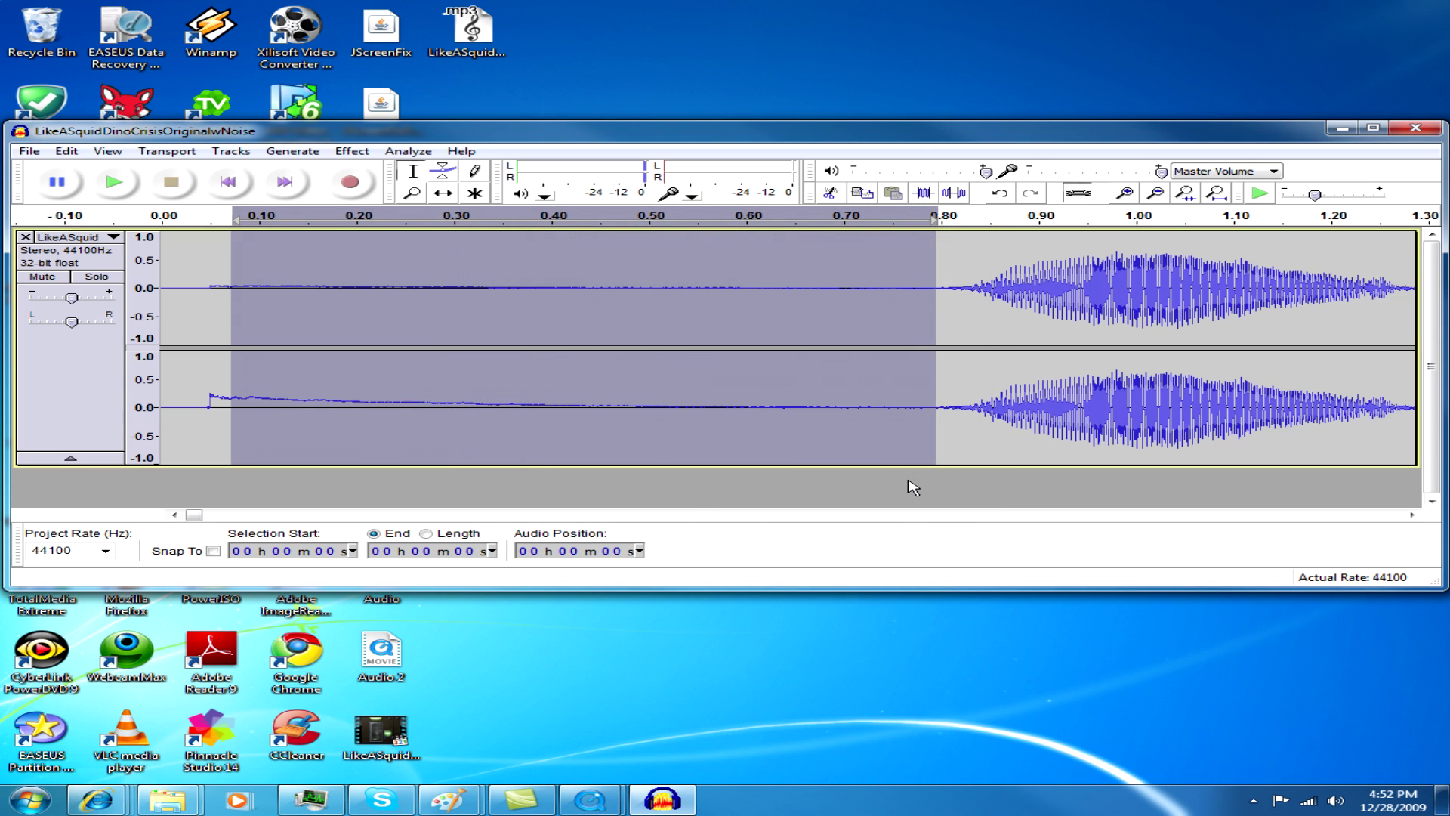
Select the entire track and apply Noise Removal to it using the captured noise profile.
key("ctrl+a")
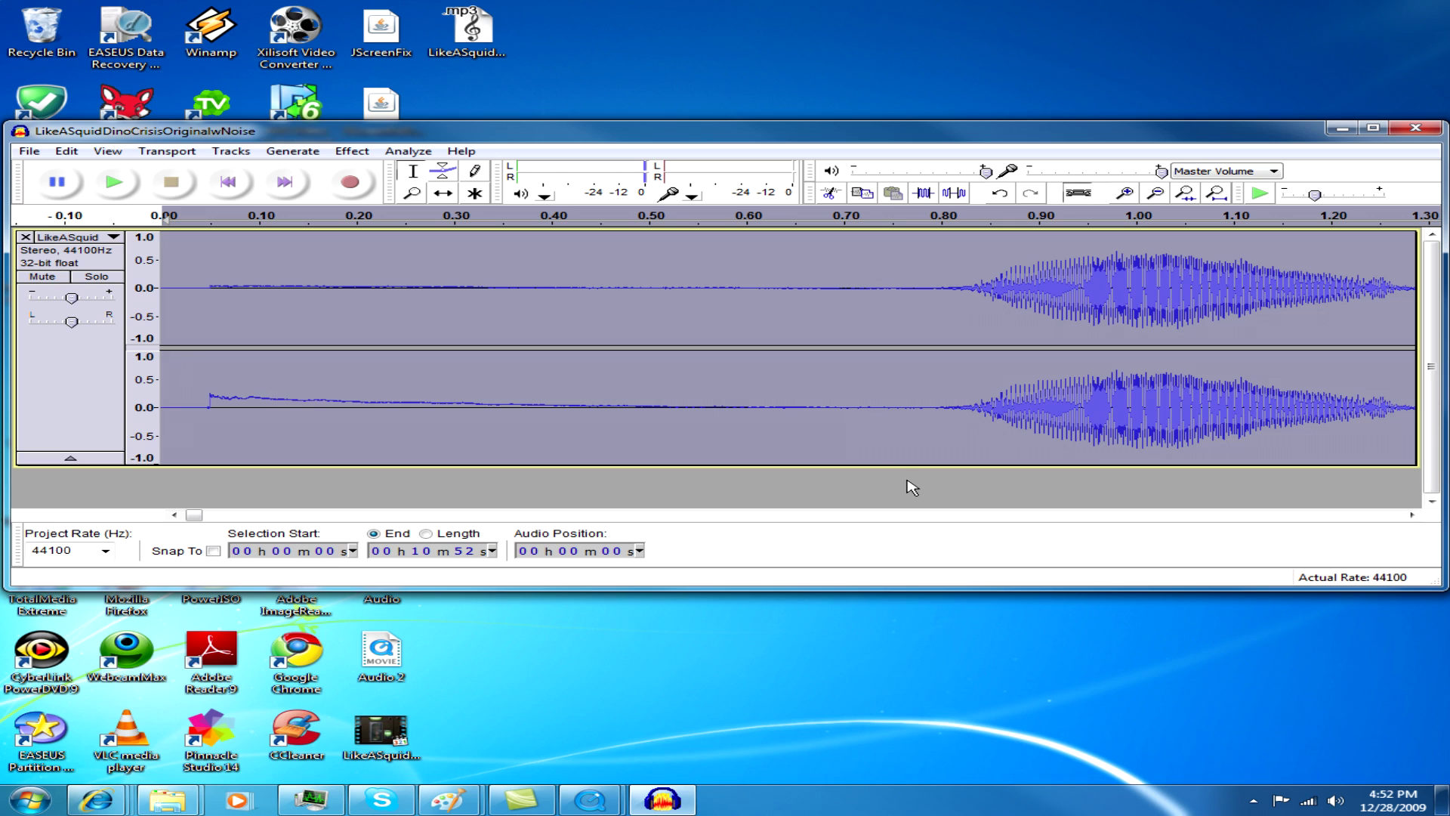
left_click(69, 151)
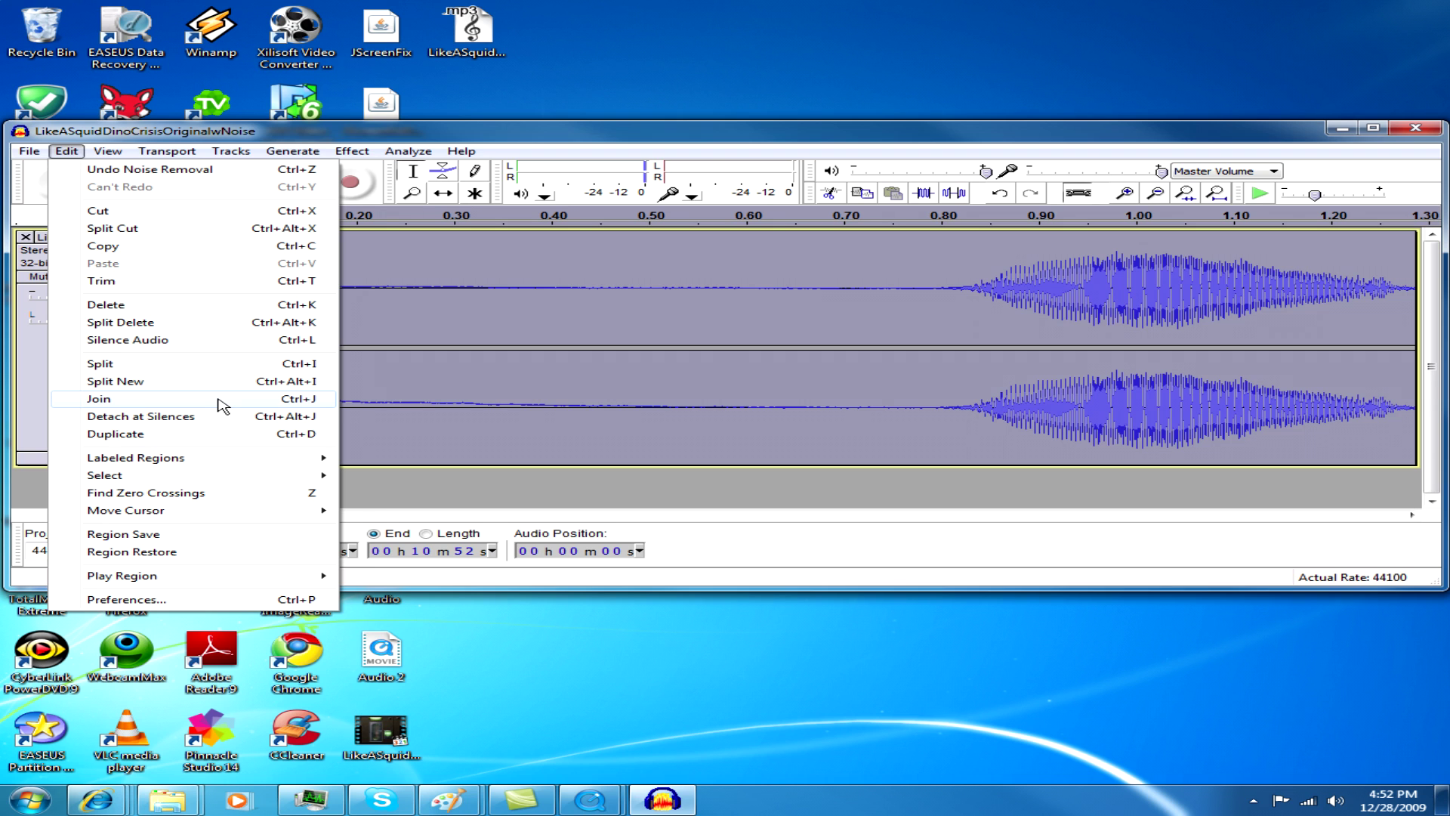
mouse_move(461, 151)
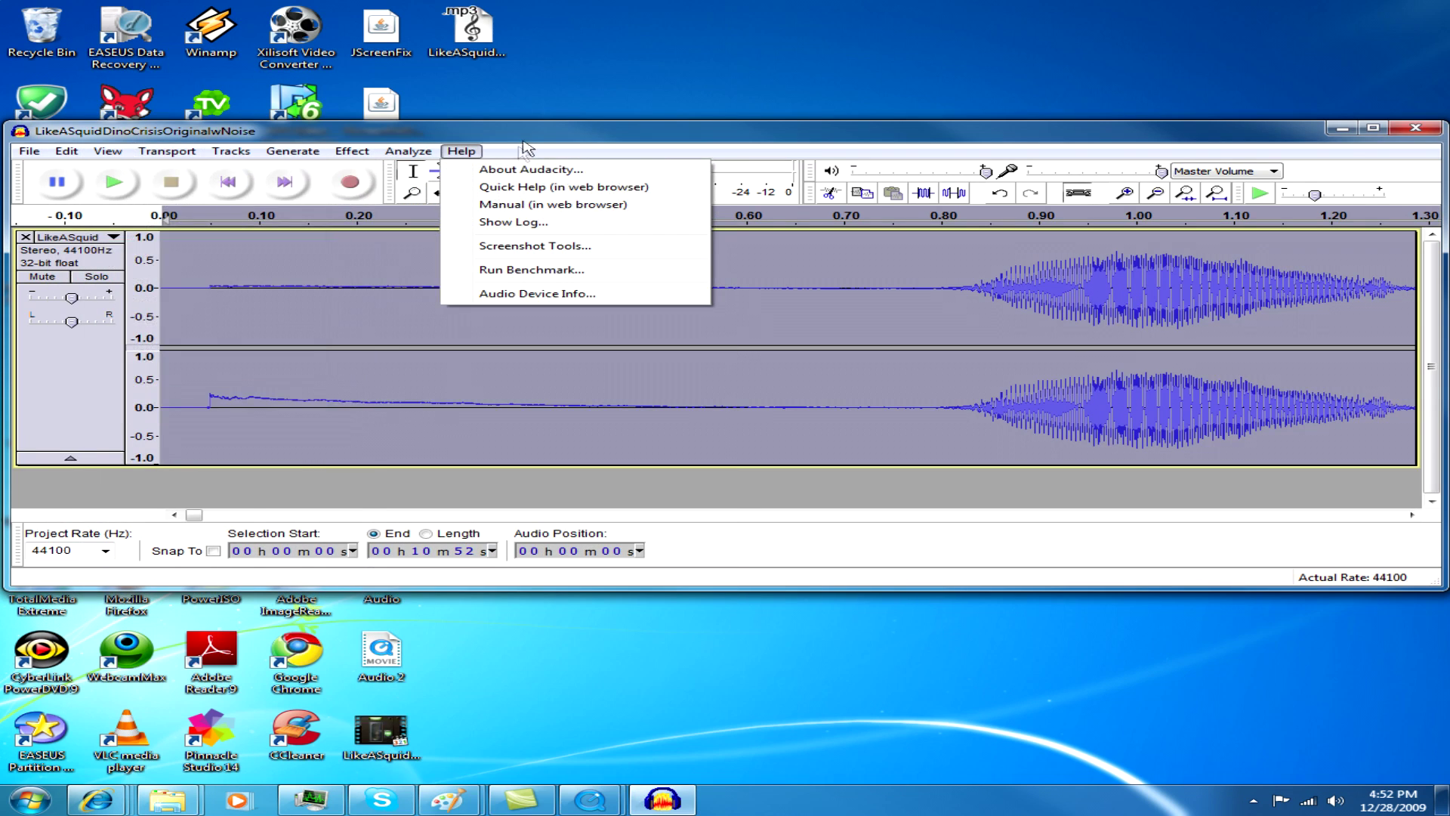
mouse_move(34, 153)
left_click(568, 141)
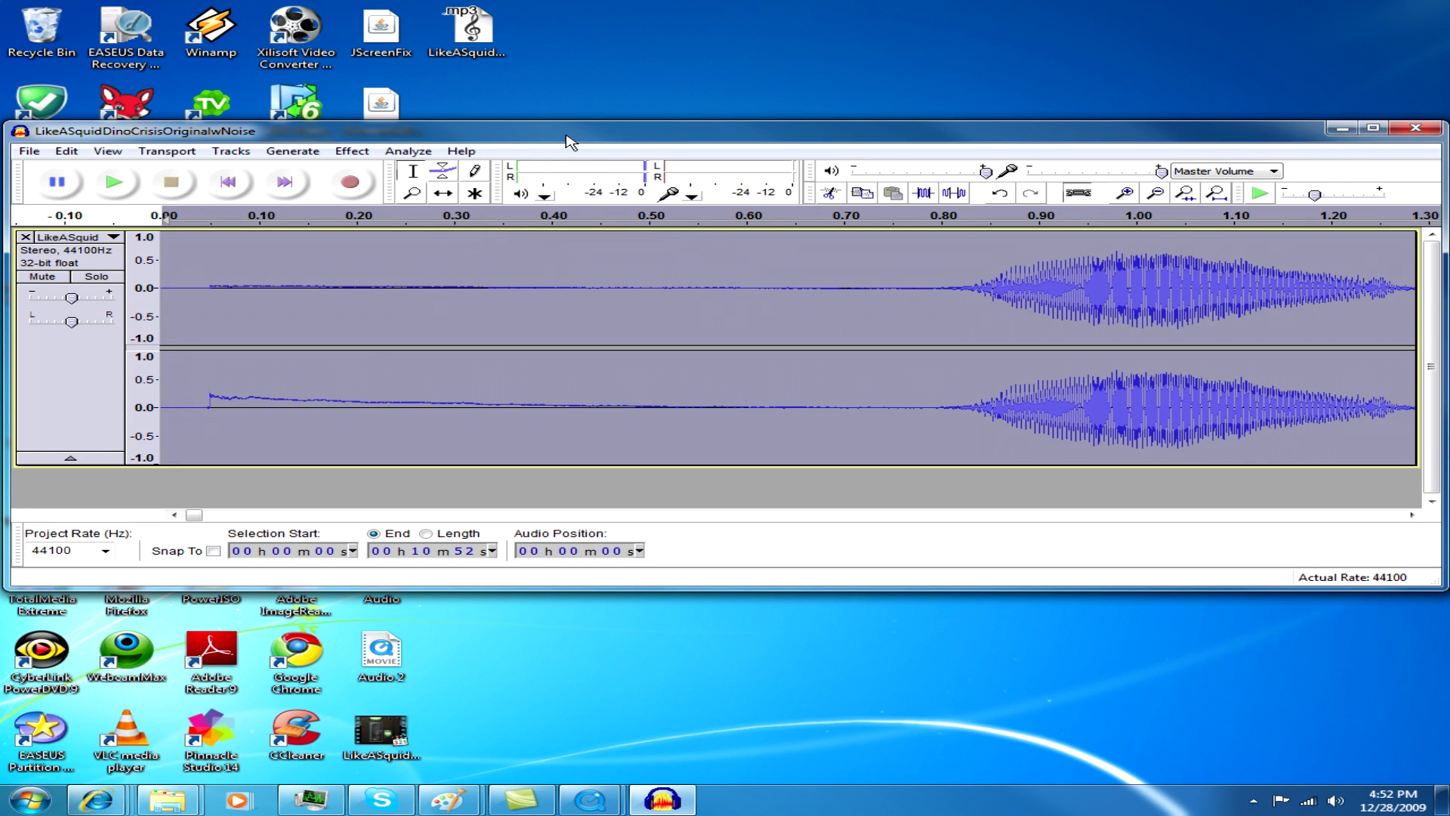
left_click(353, 151)
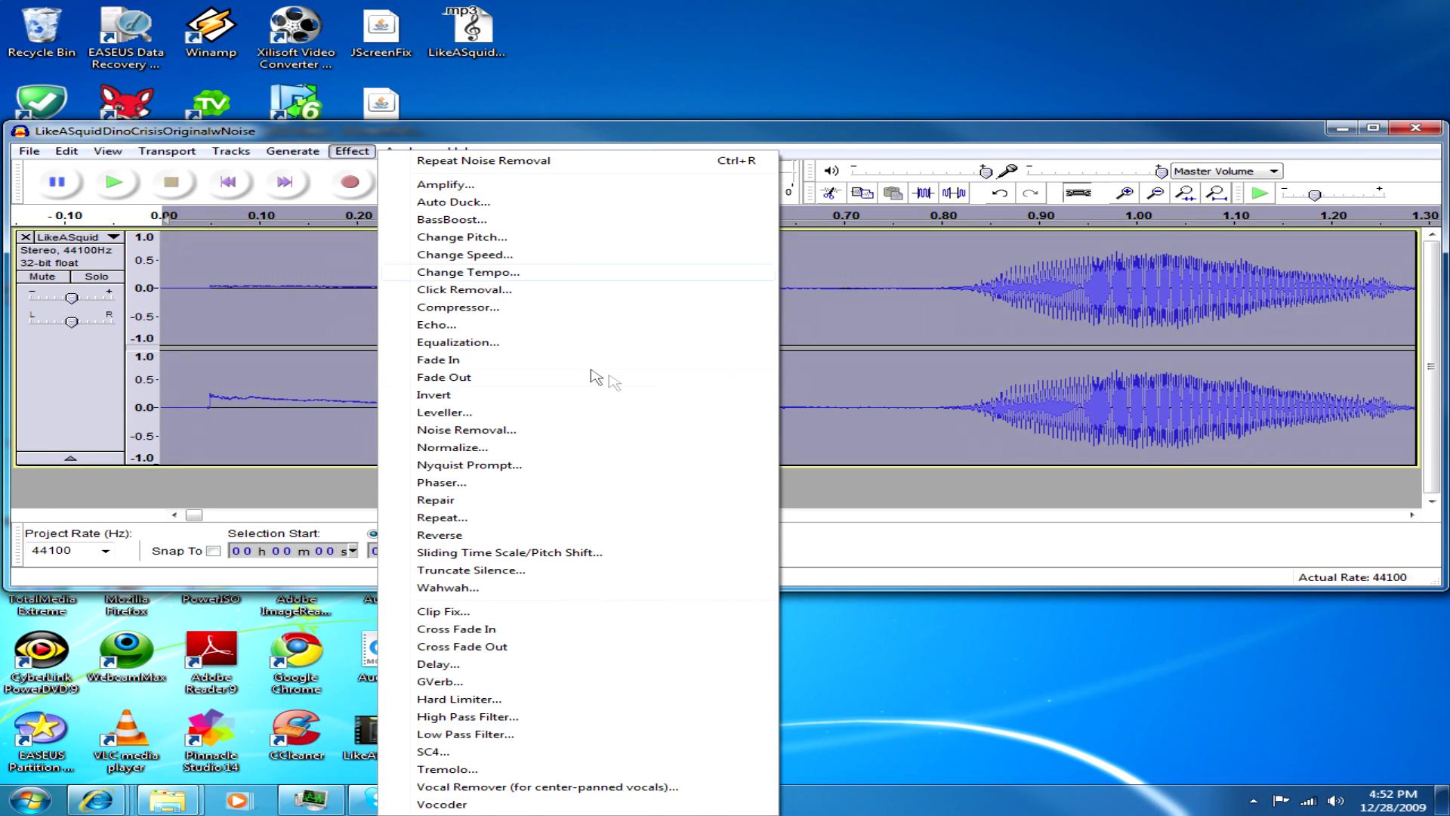
left_click(588, 428)
left_click(823, 485)
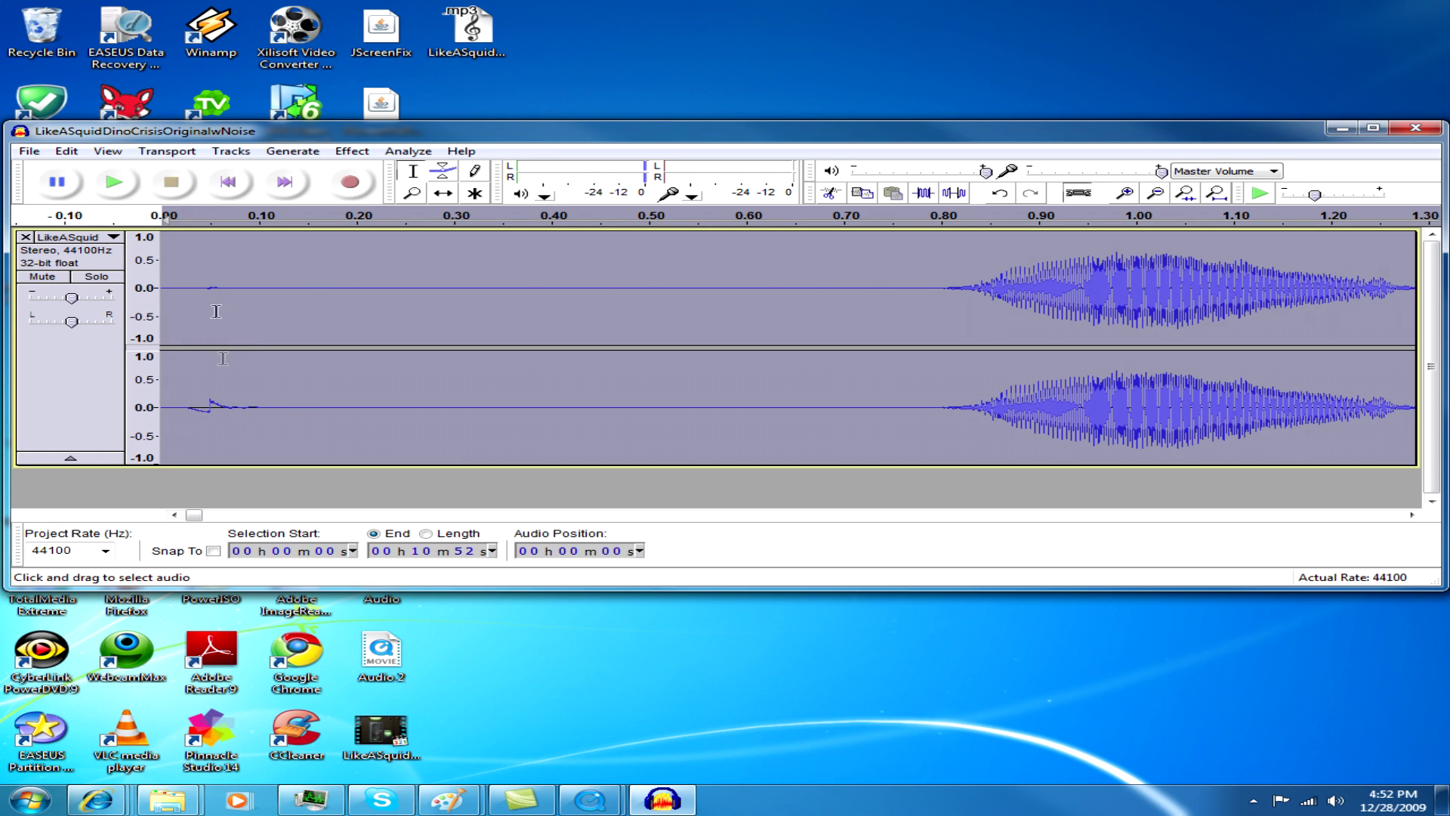
Clear the selection and play the filtered track from its beginning to check the sound, then stop playback.
left_click(282, 327)
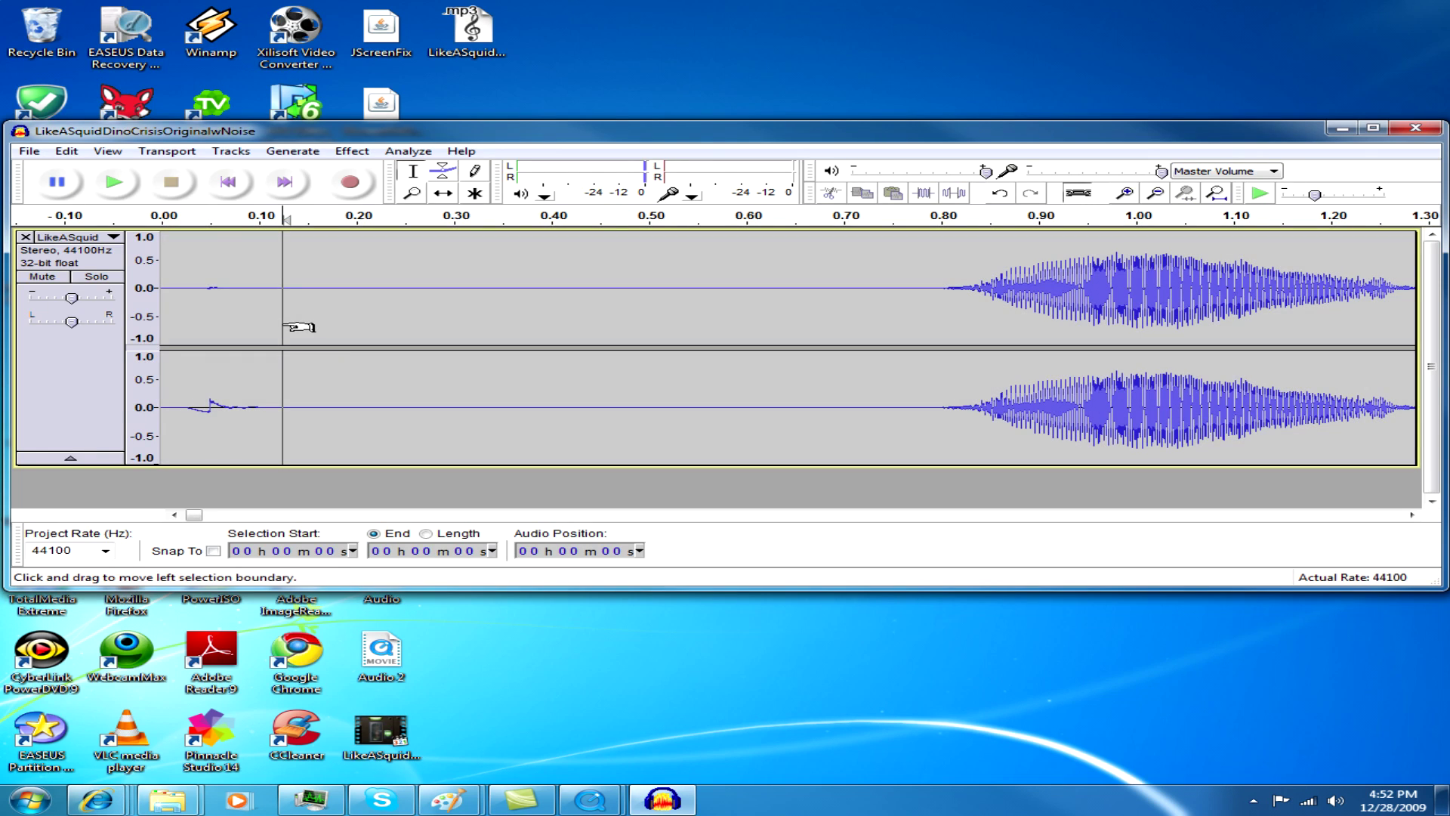
left_click(228, 183)
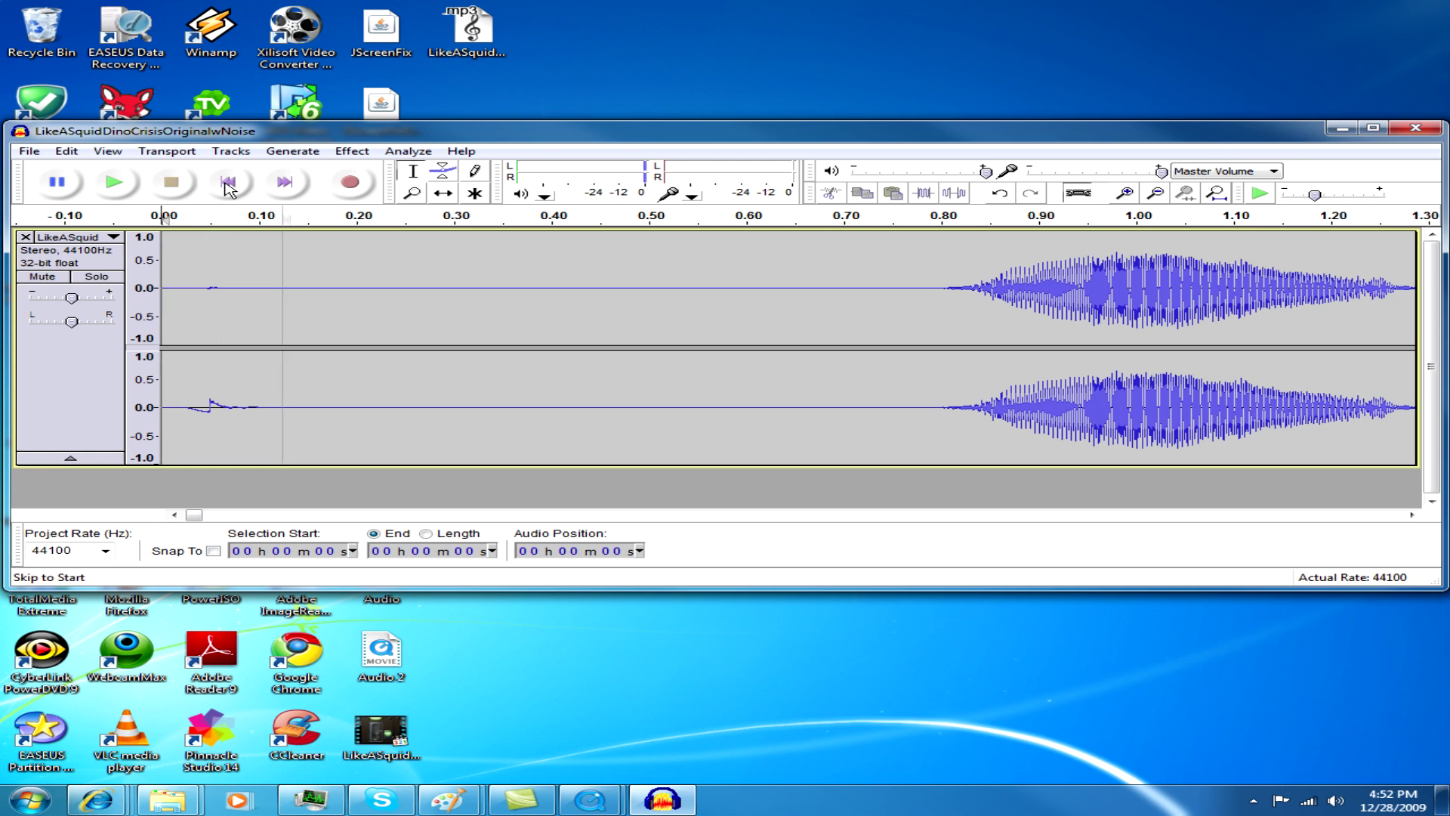
left_click(125, 192)
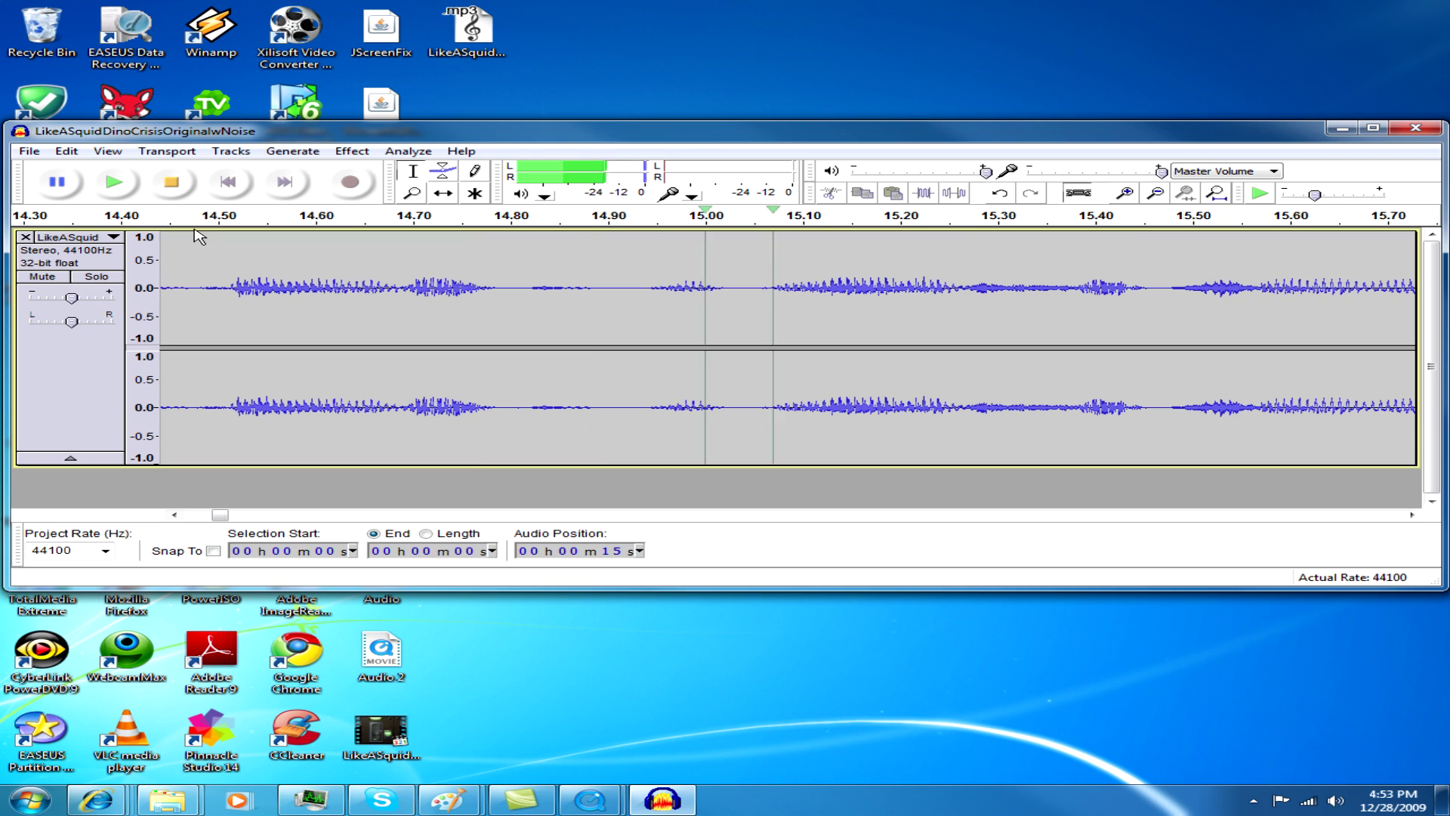
left_click(174, 194)
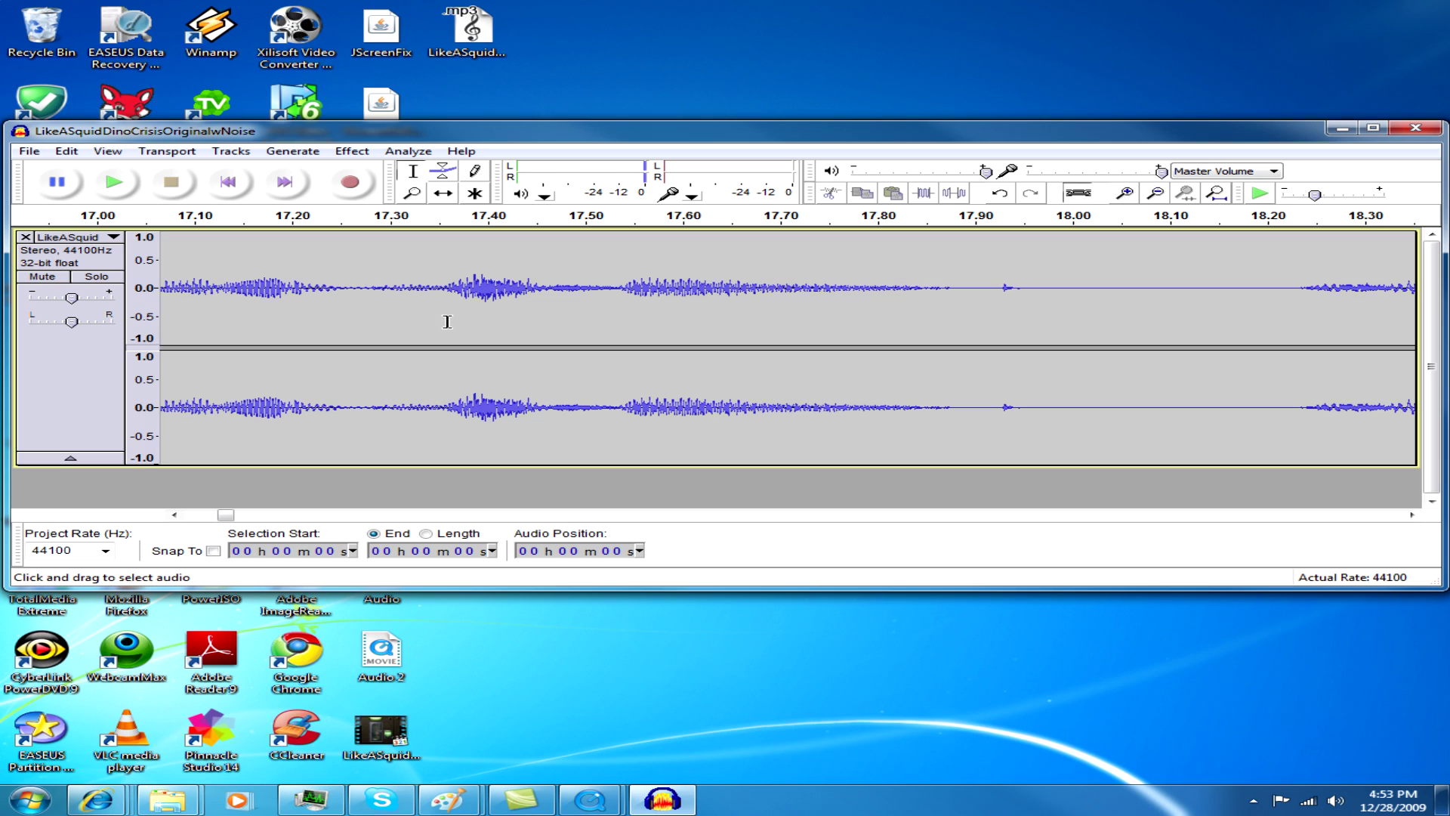
Export the cleaned track to the Desktop as a WAV (Microsoft) signed 16 bit PCM file, leaving the metadata blank.
left_click(29, 152)
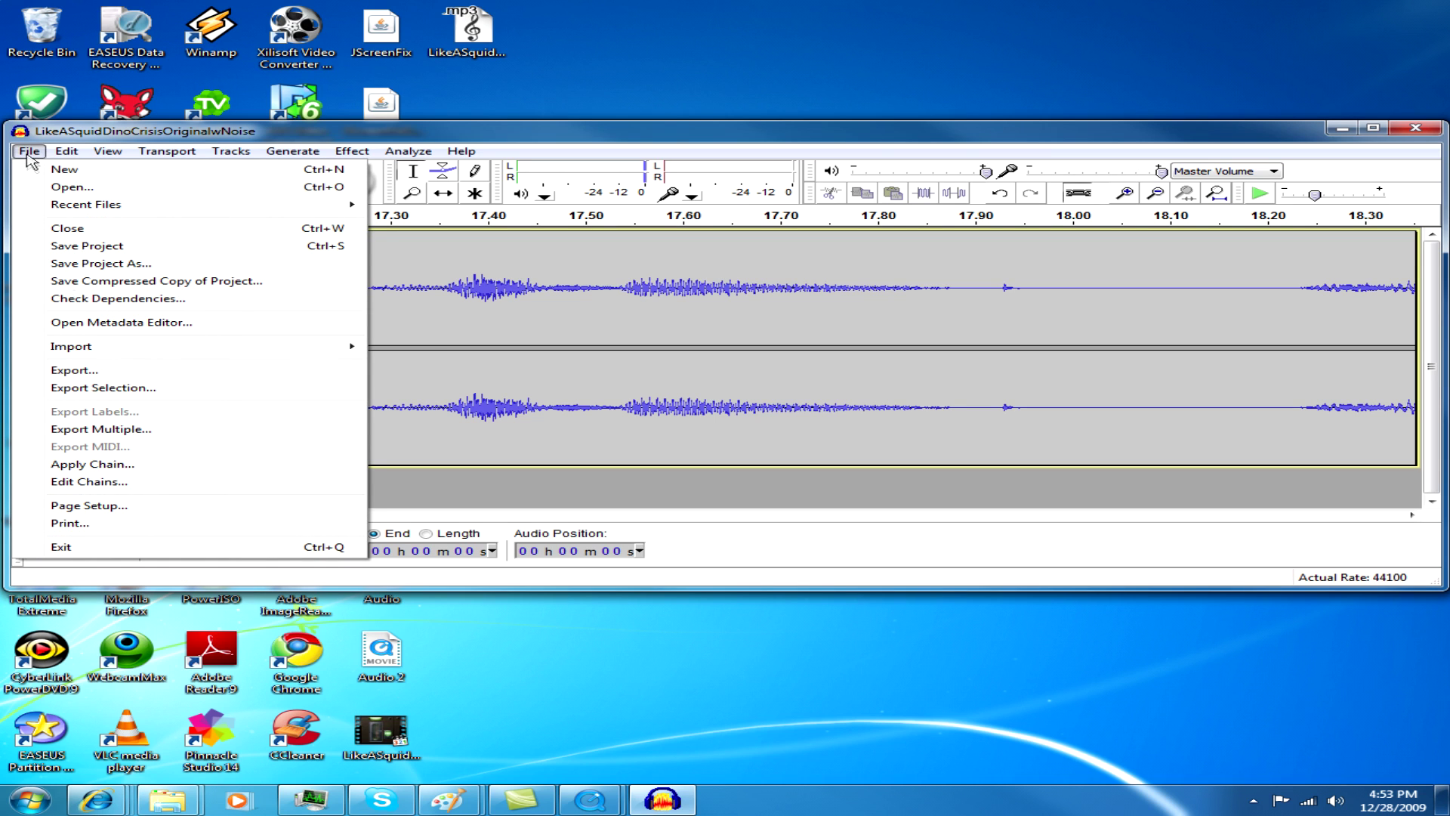
left_click(144, 371)
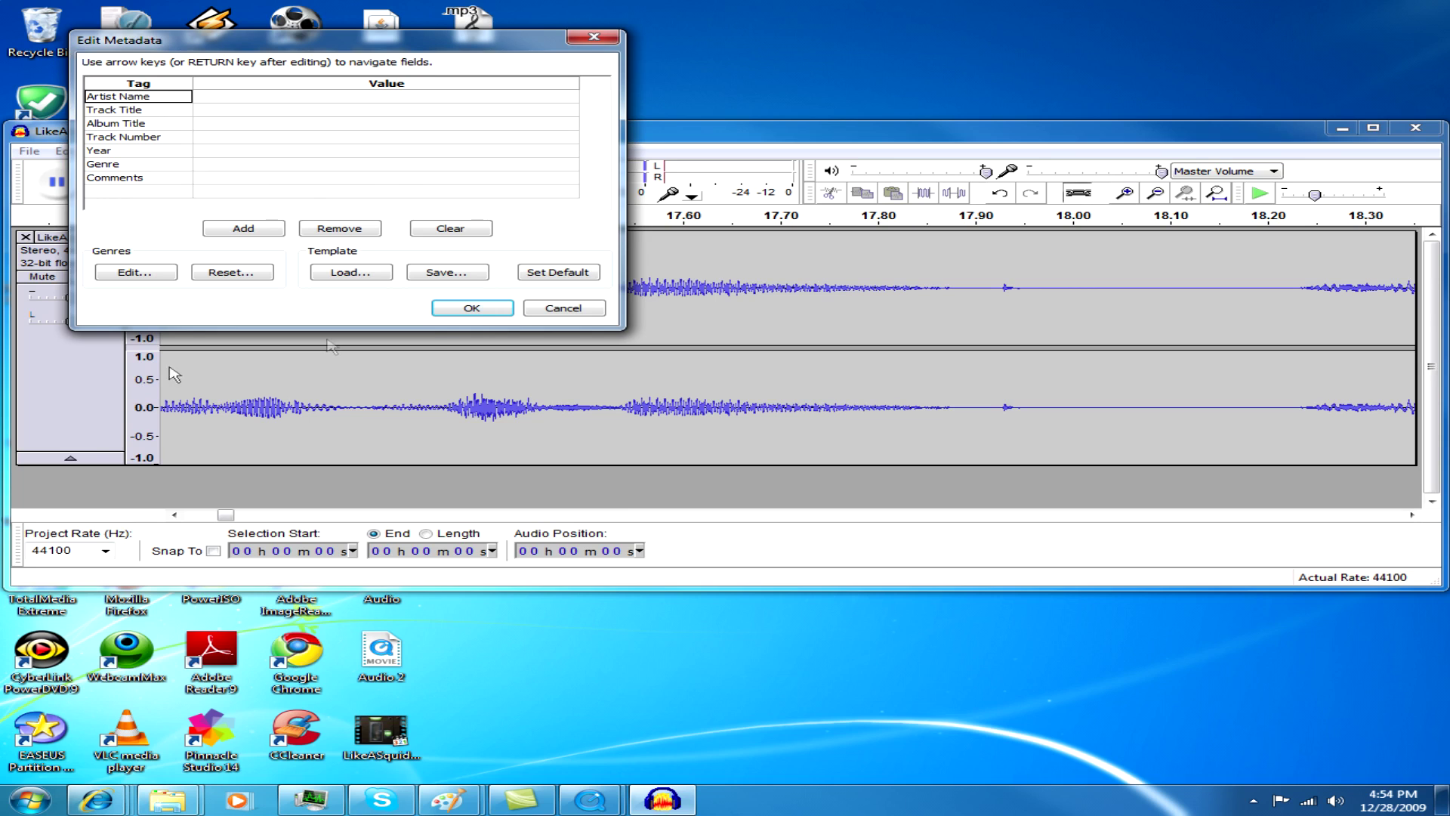
left_click(484, 316)
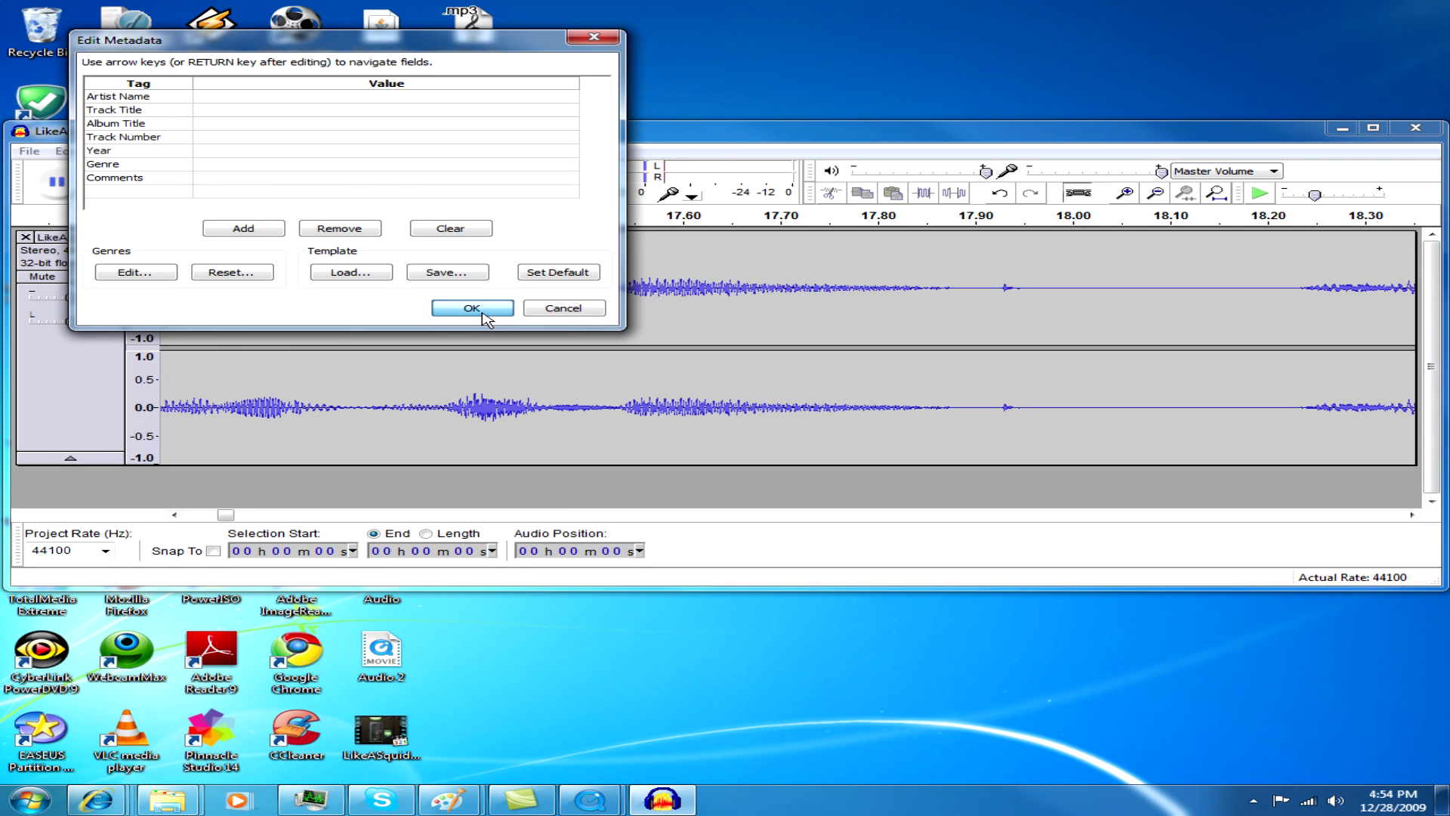
left_click(484, 316)
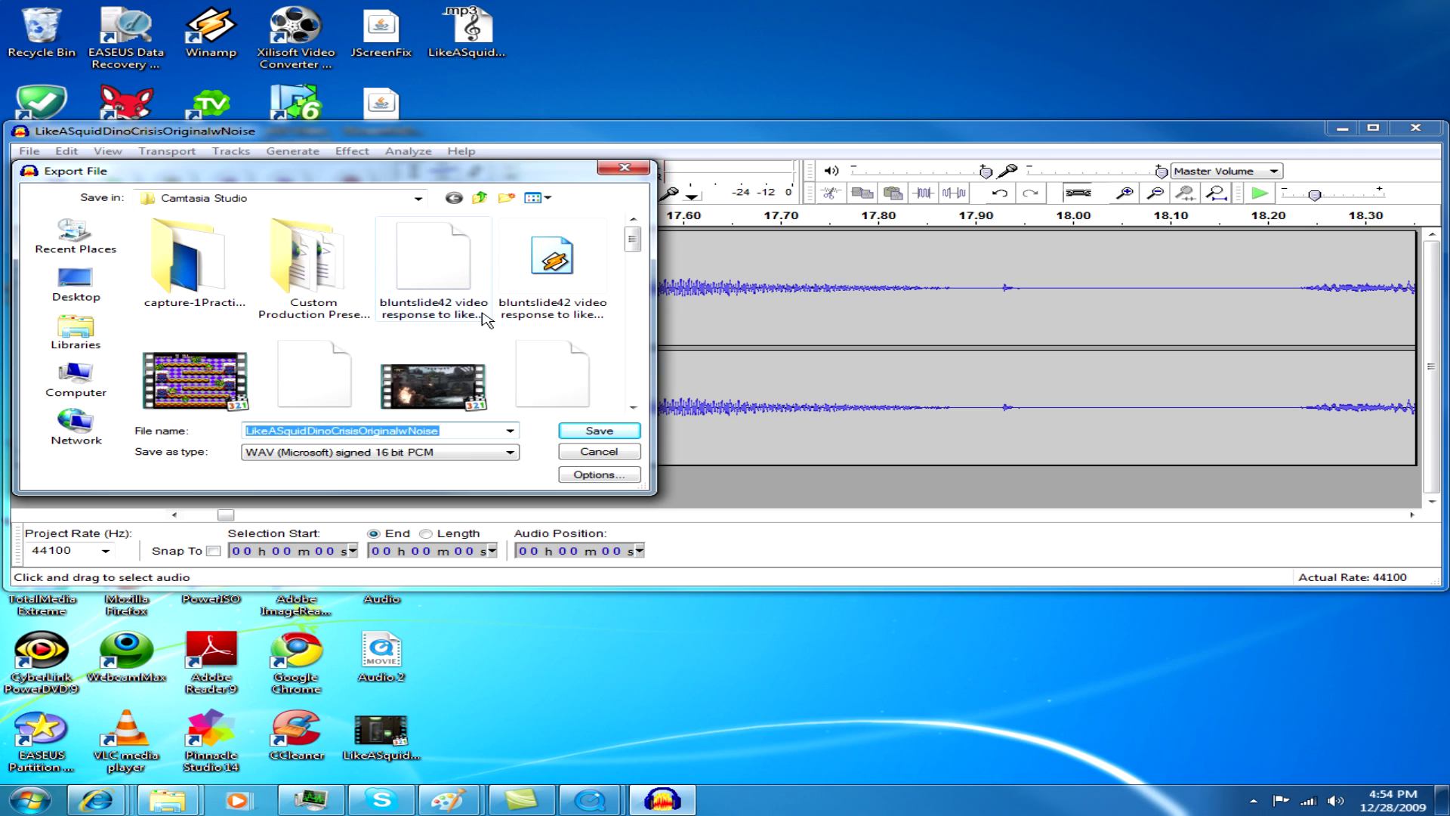
left_click(75, 284)
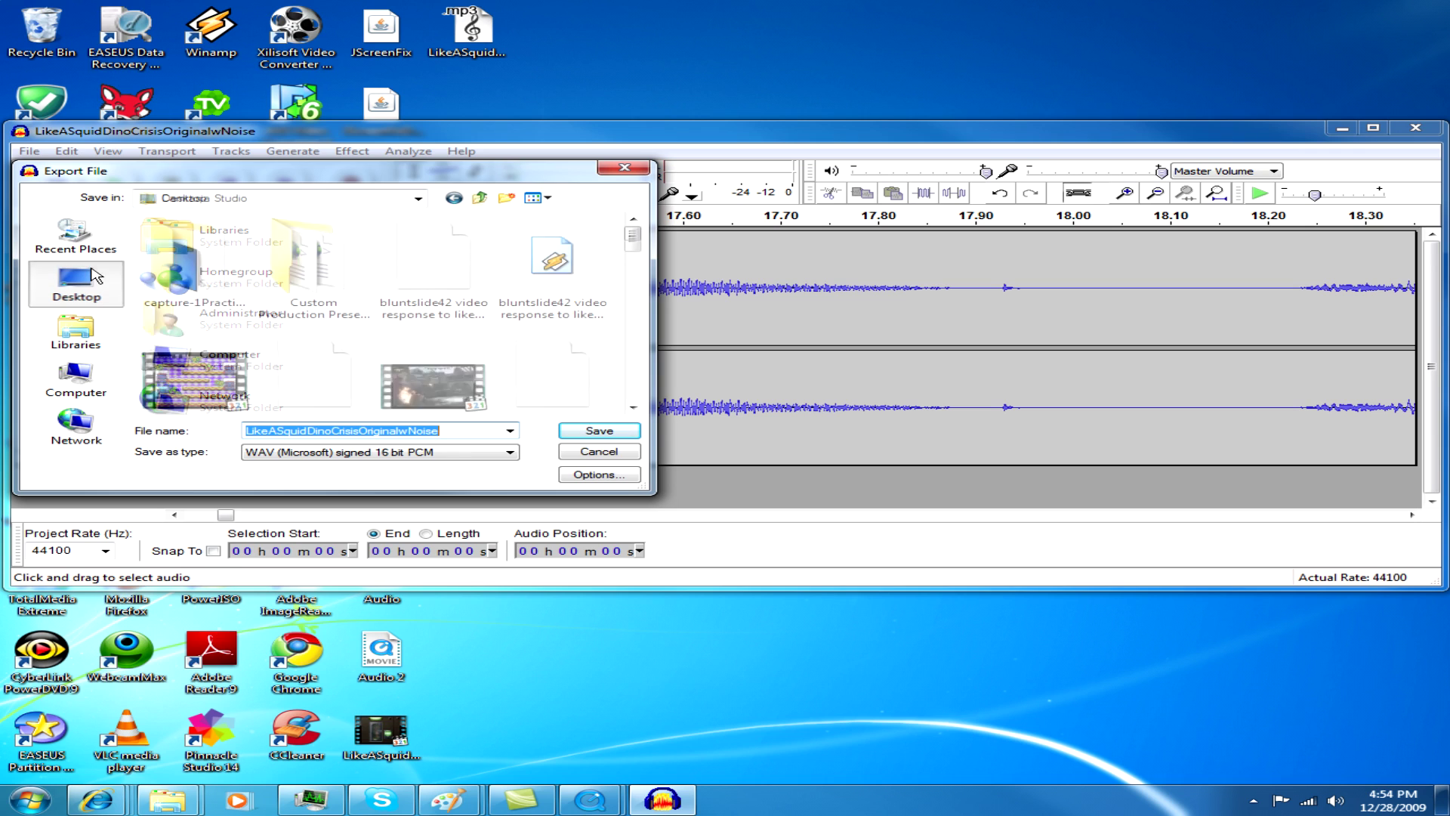
left_click(465, 431)
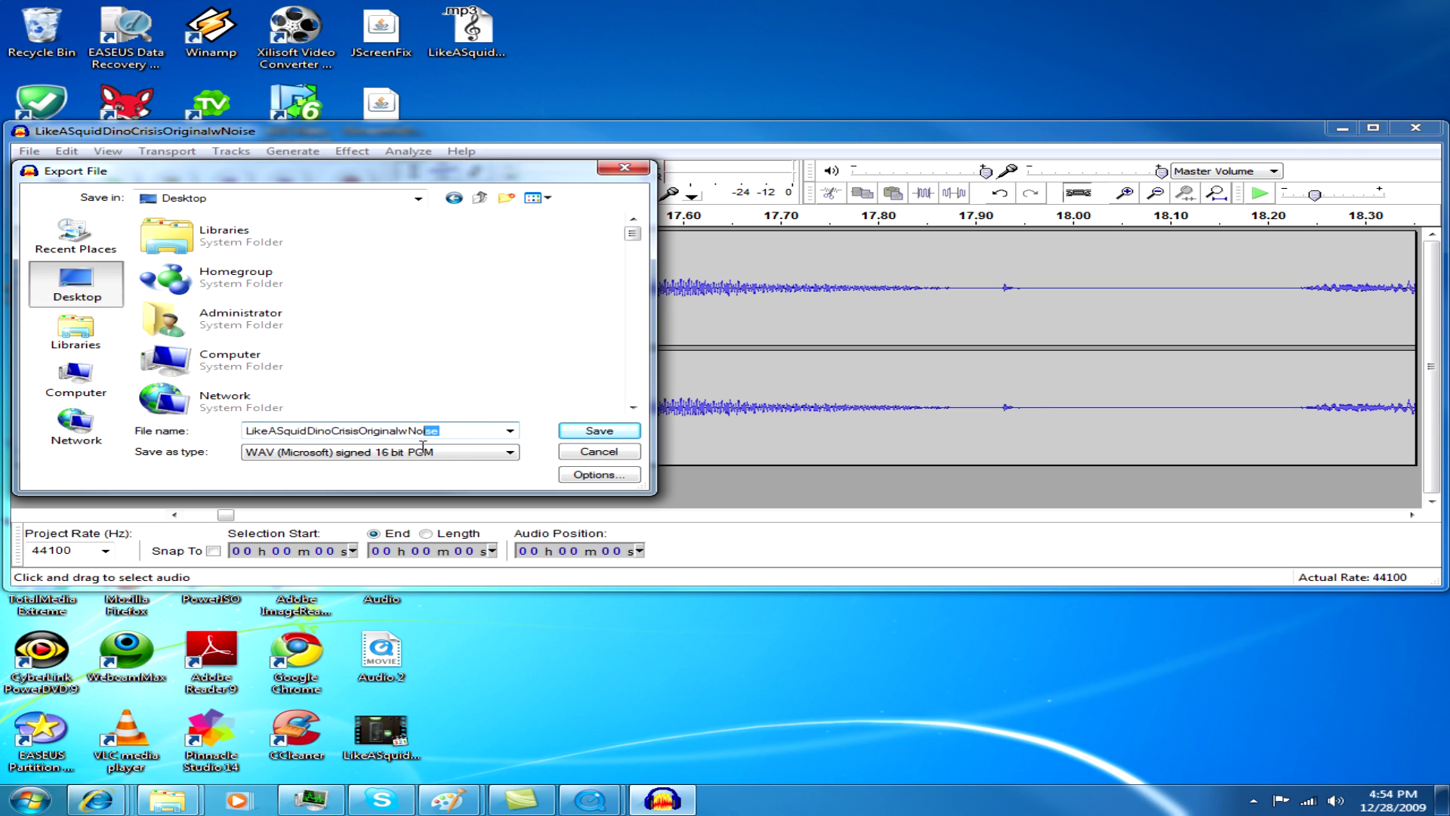
key("End")
key("Return")
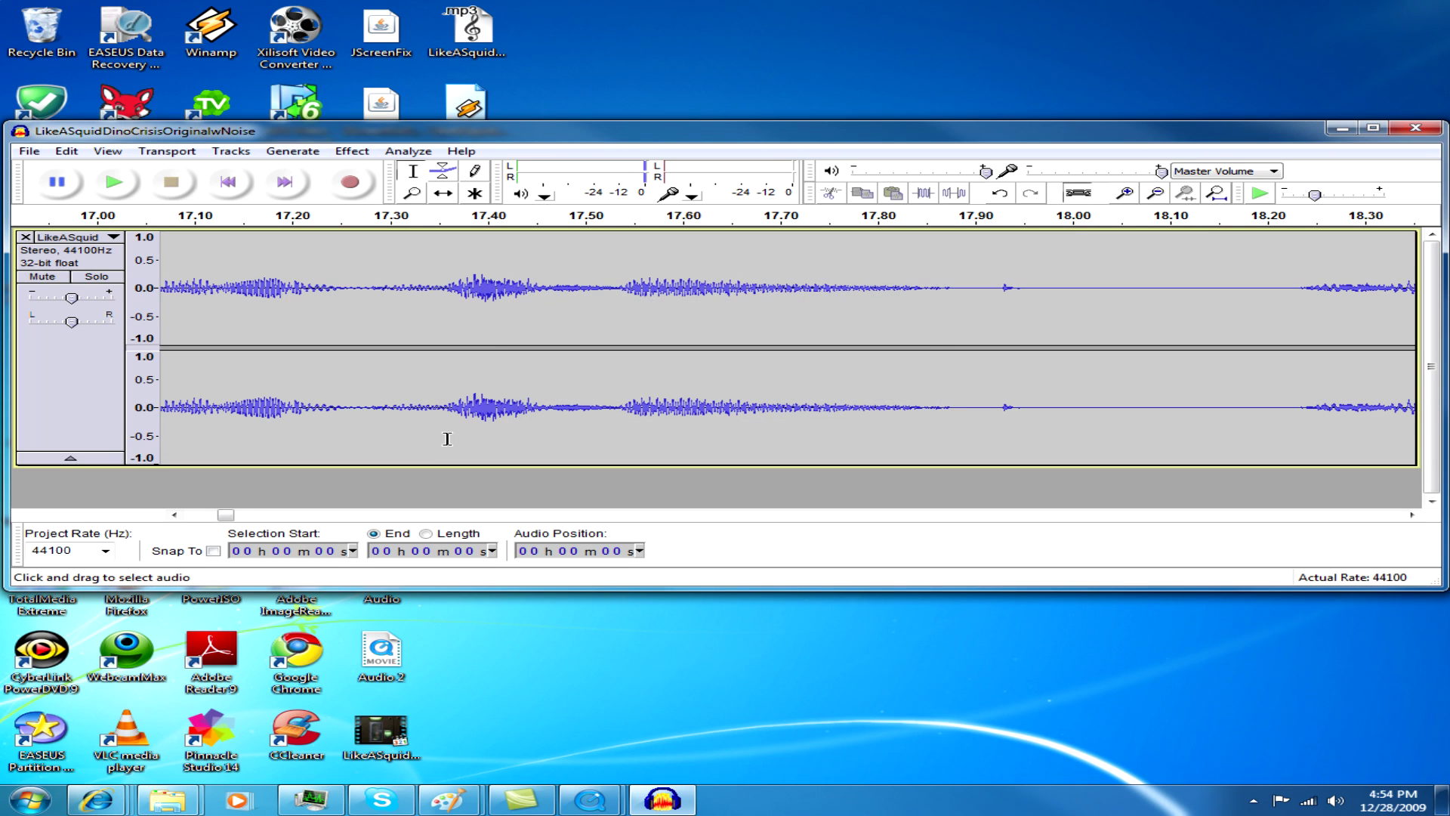
Minimize Audacity and launch Vegas Pro 9.0 from the desktop as administrator.
left_click(1335, 130)
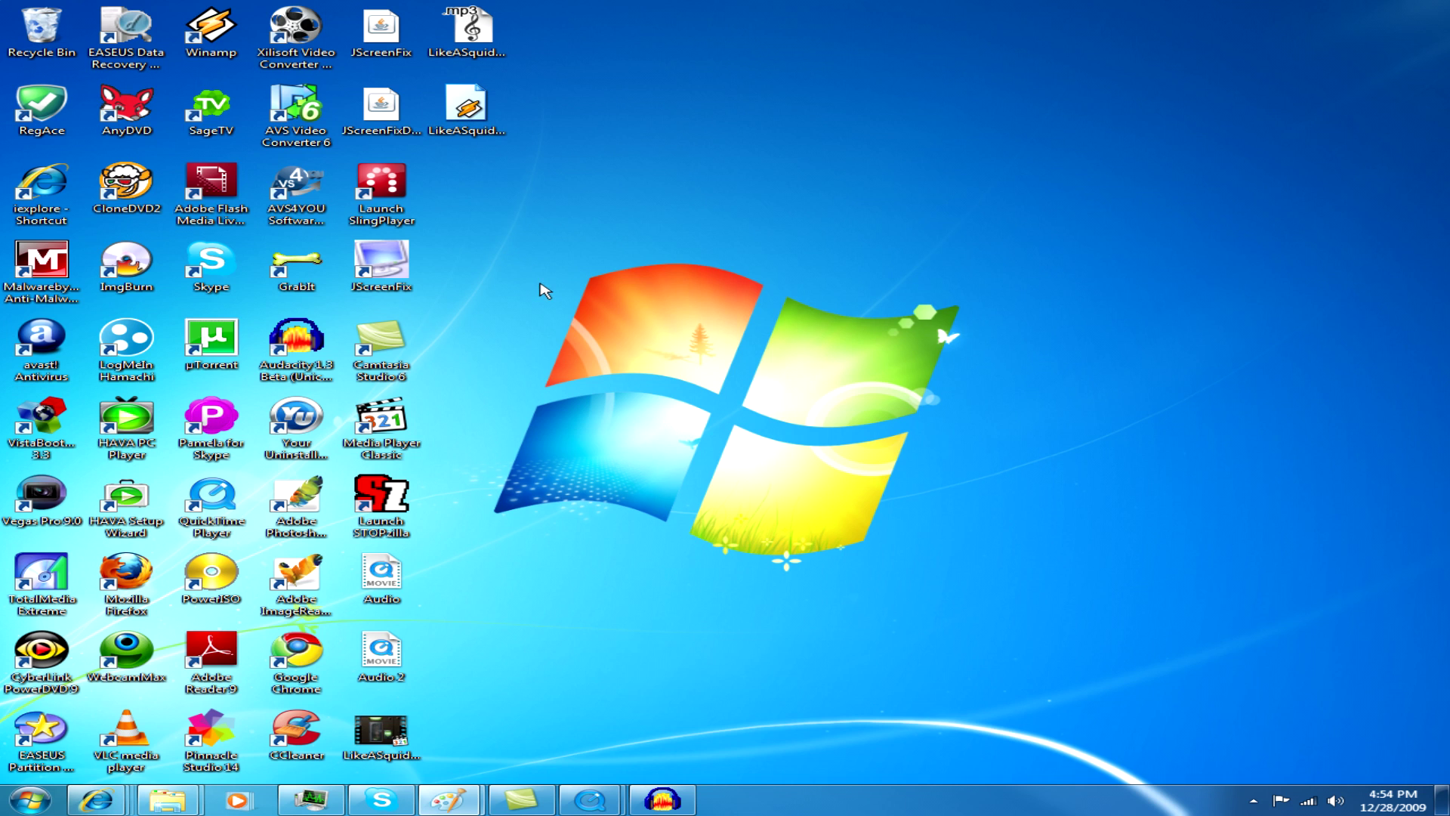
right_click(58, 495)
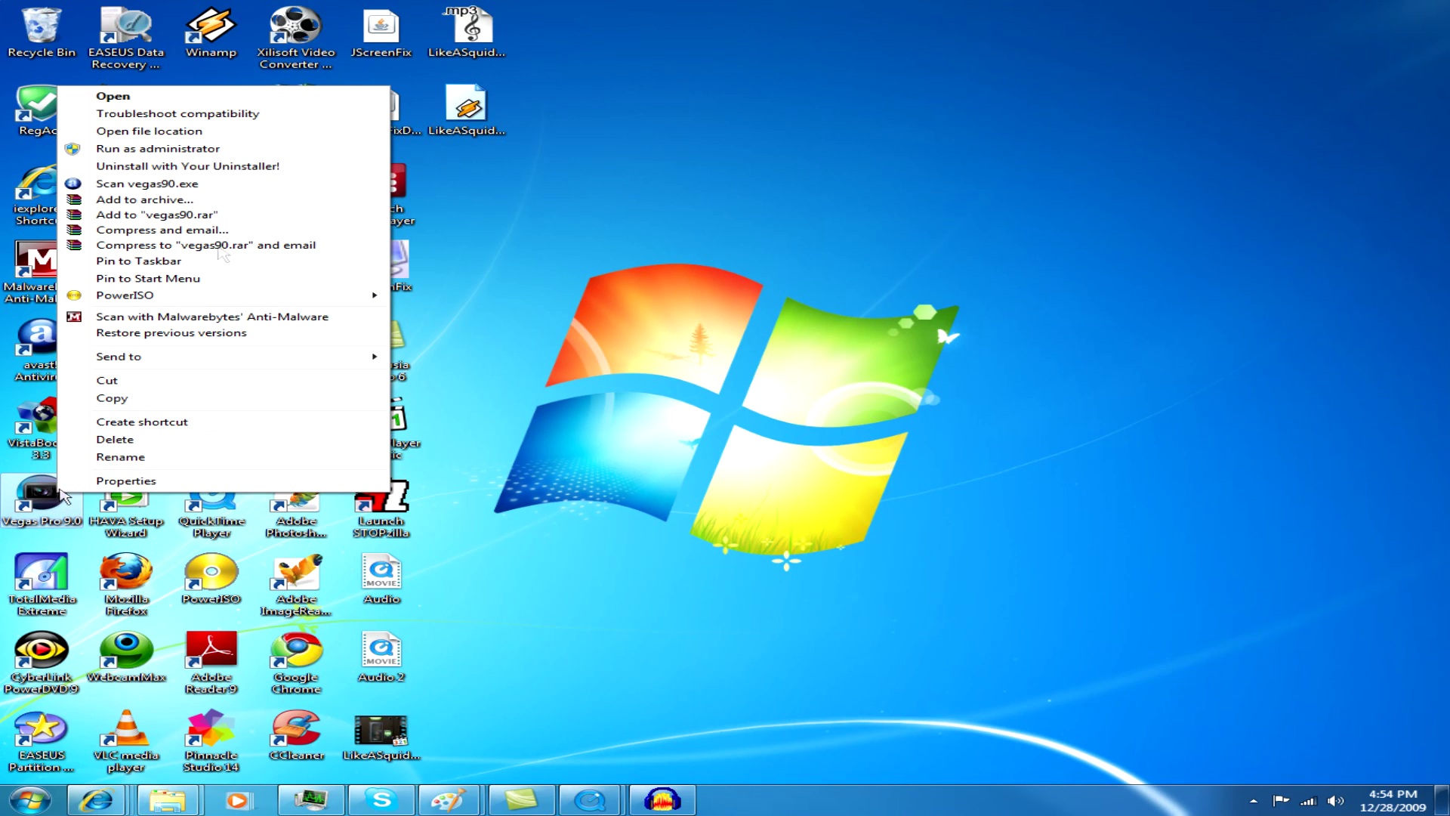
left_click(204, 149)
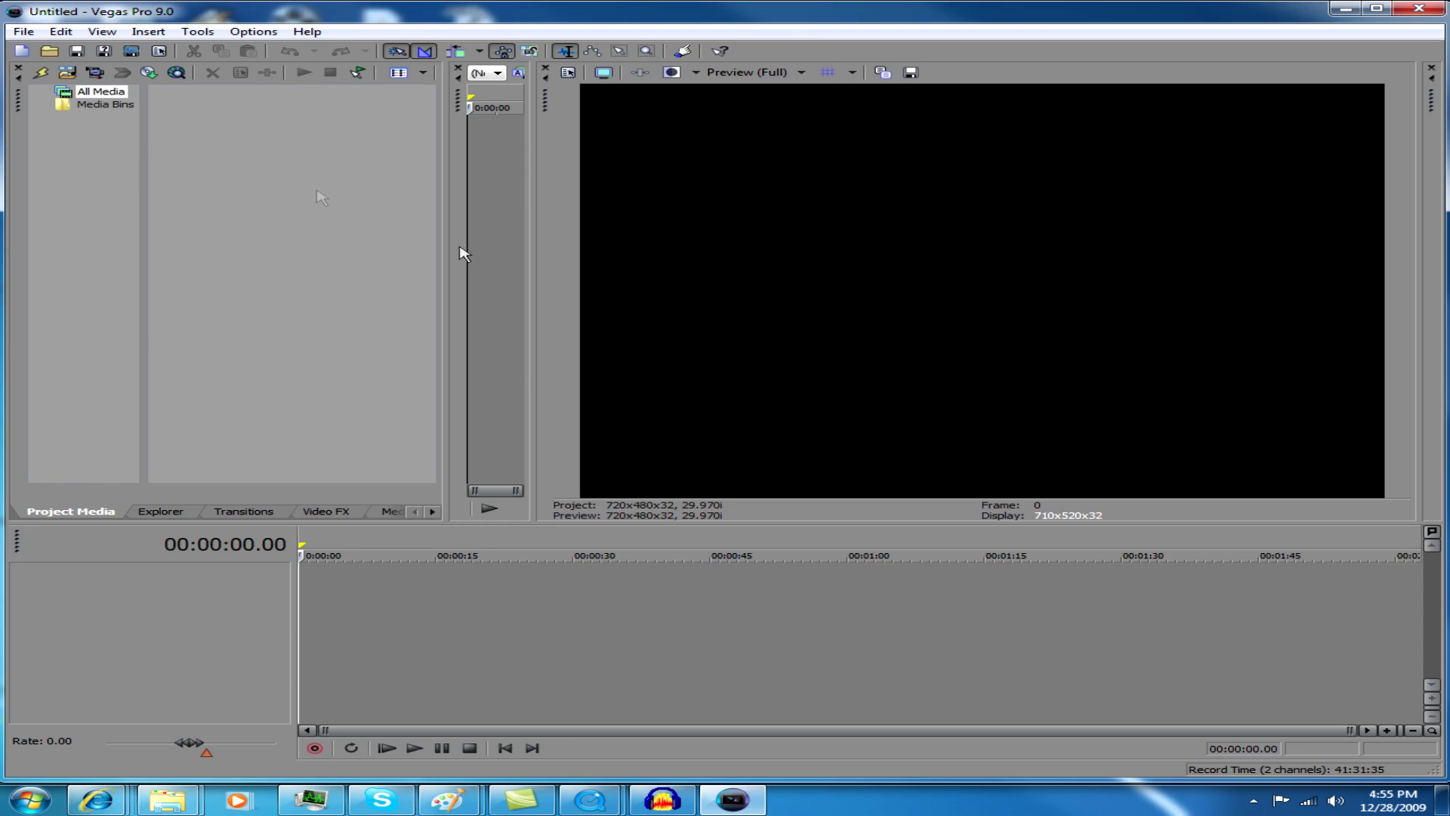
Open the original LikeASquidDinoCrisisOriginalwNoise video from the Desktop onto the timeline.
left_click(52, 53)
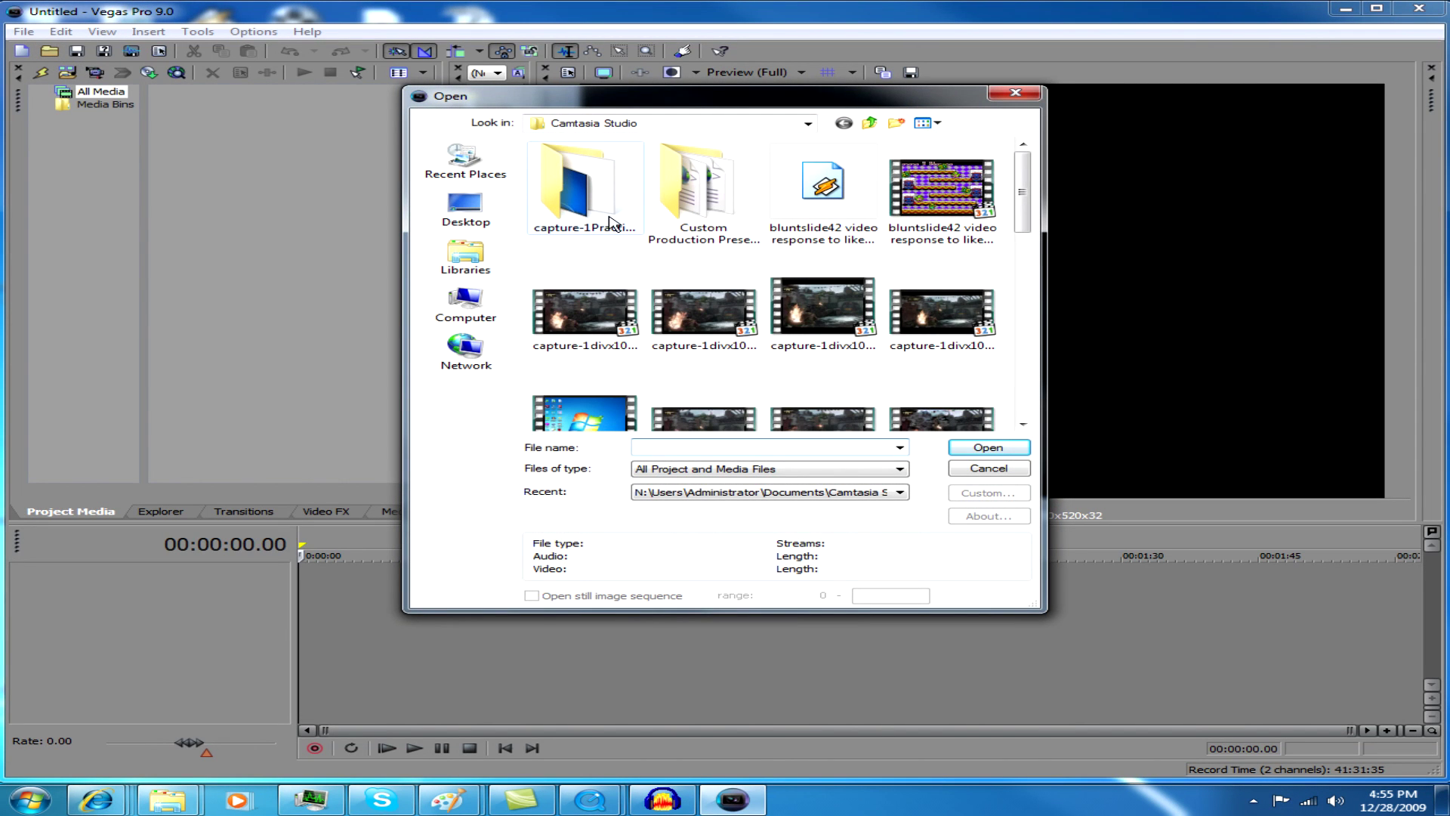
left_click(490, 208)
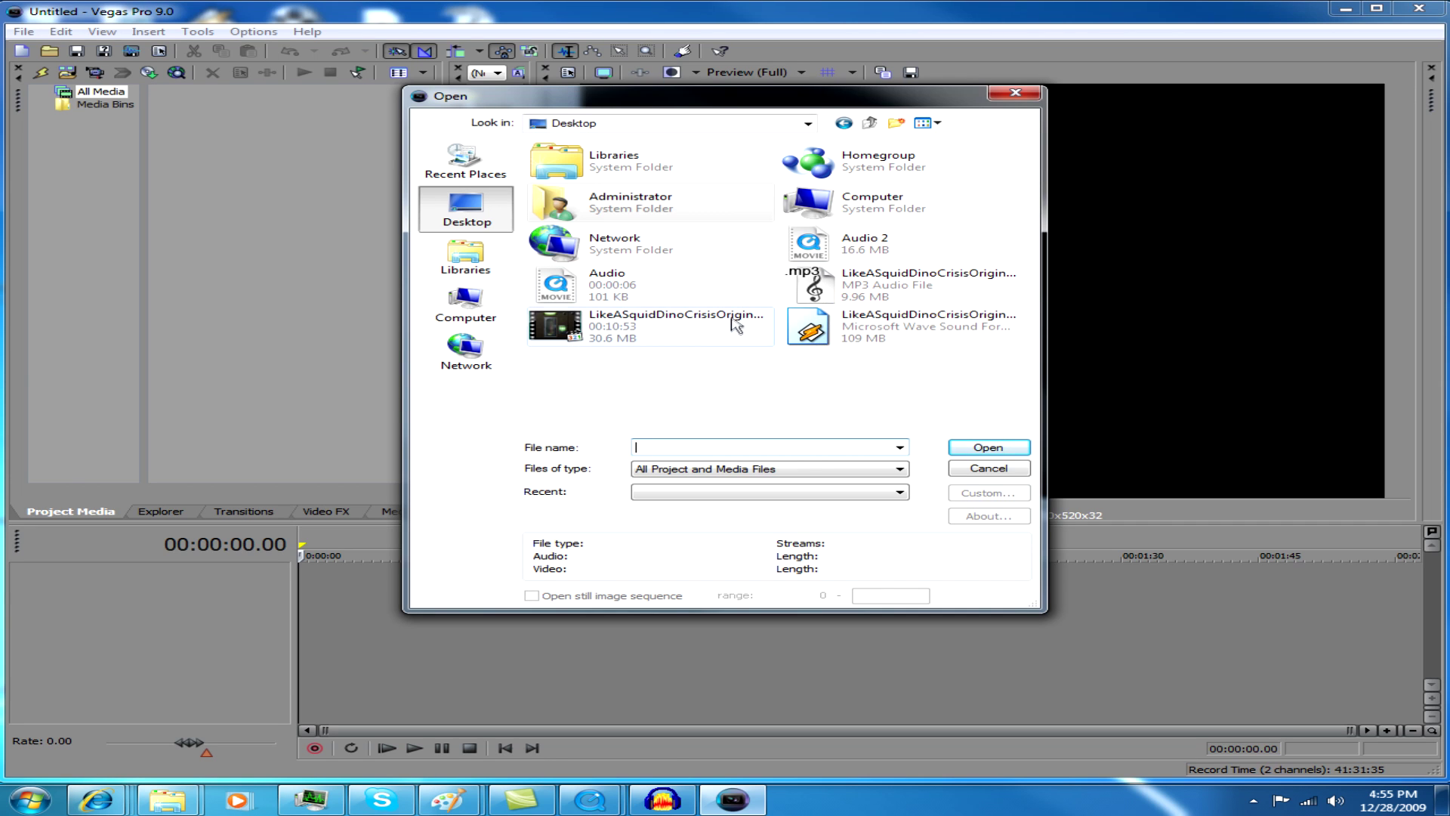
left_click(664, 330)
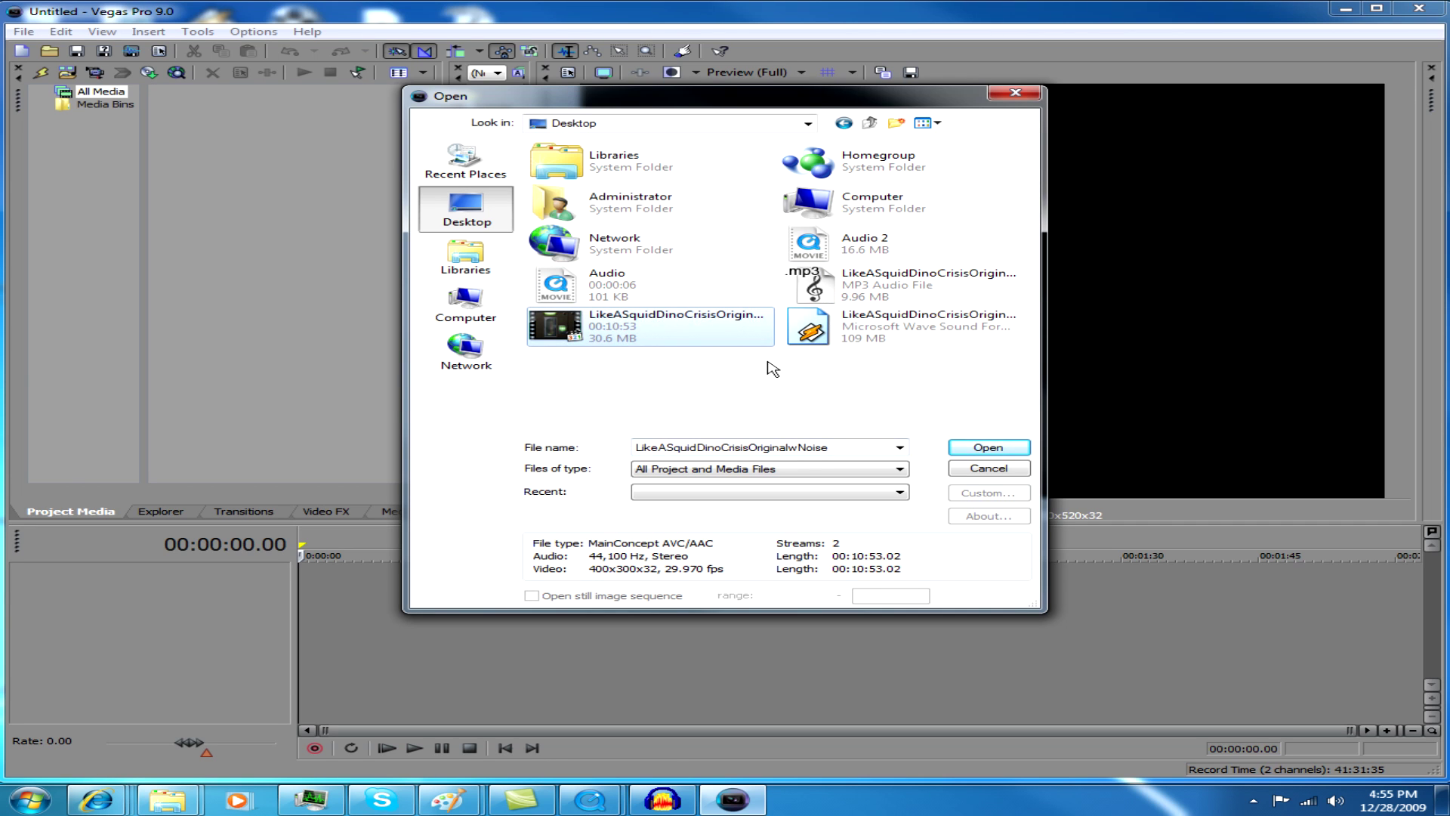
left_click(969, 446)
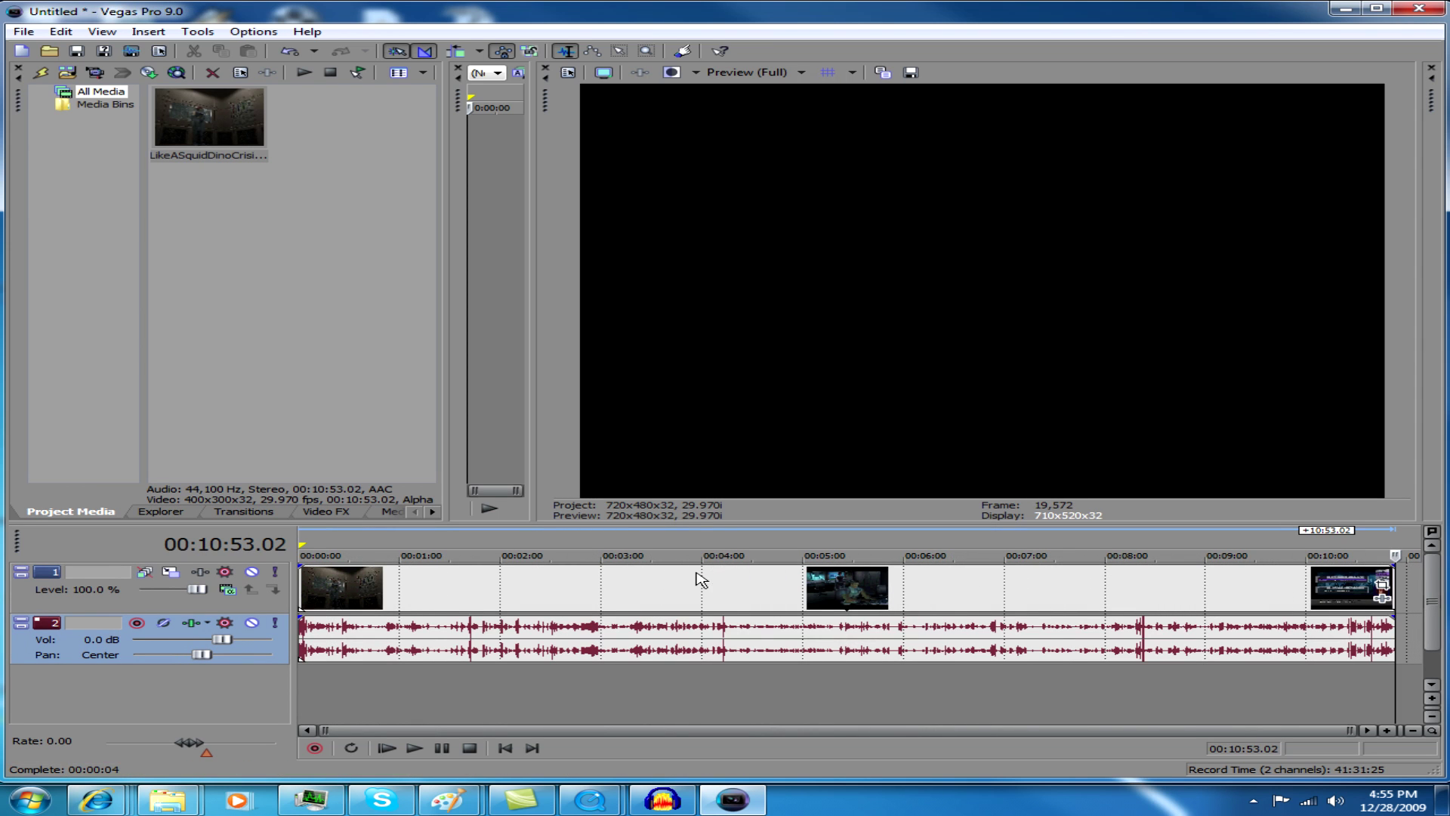
Play the video from the beginning to hear its original noisy sound, then pause playback.
left_click(505, 748)
left_click(414, 748)
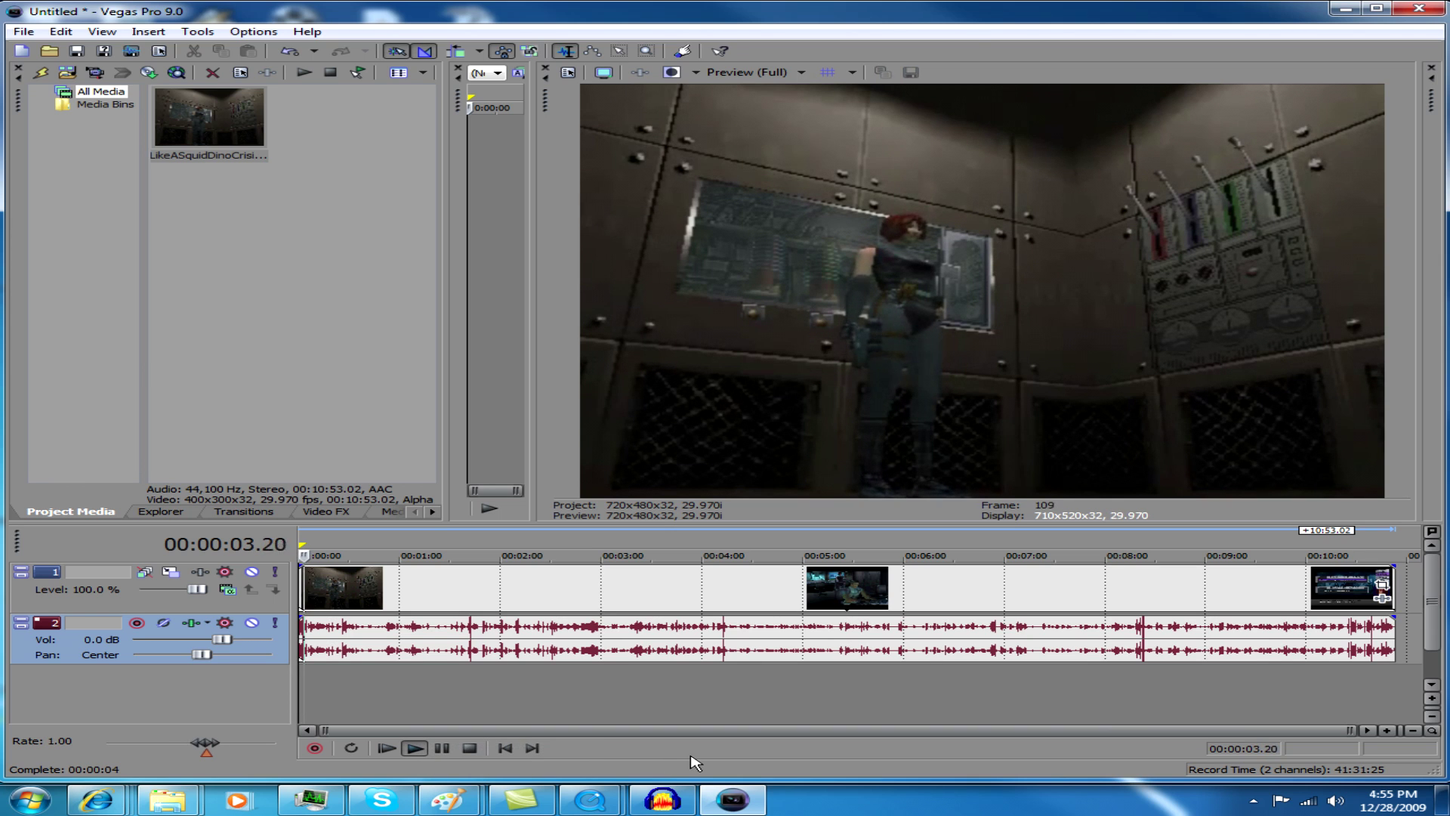
left_click(442, 748)
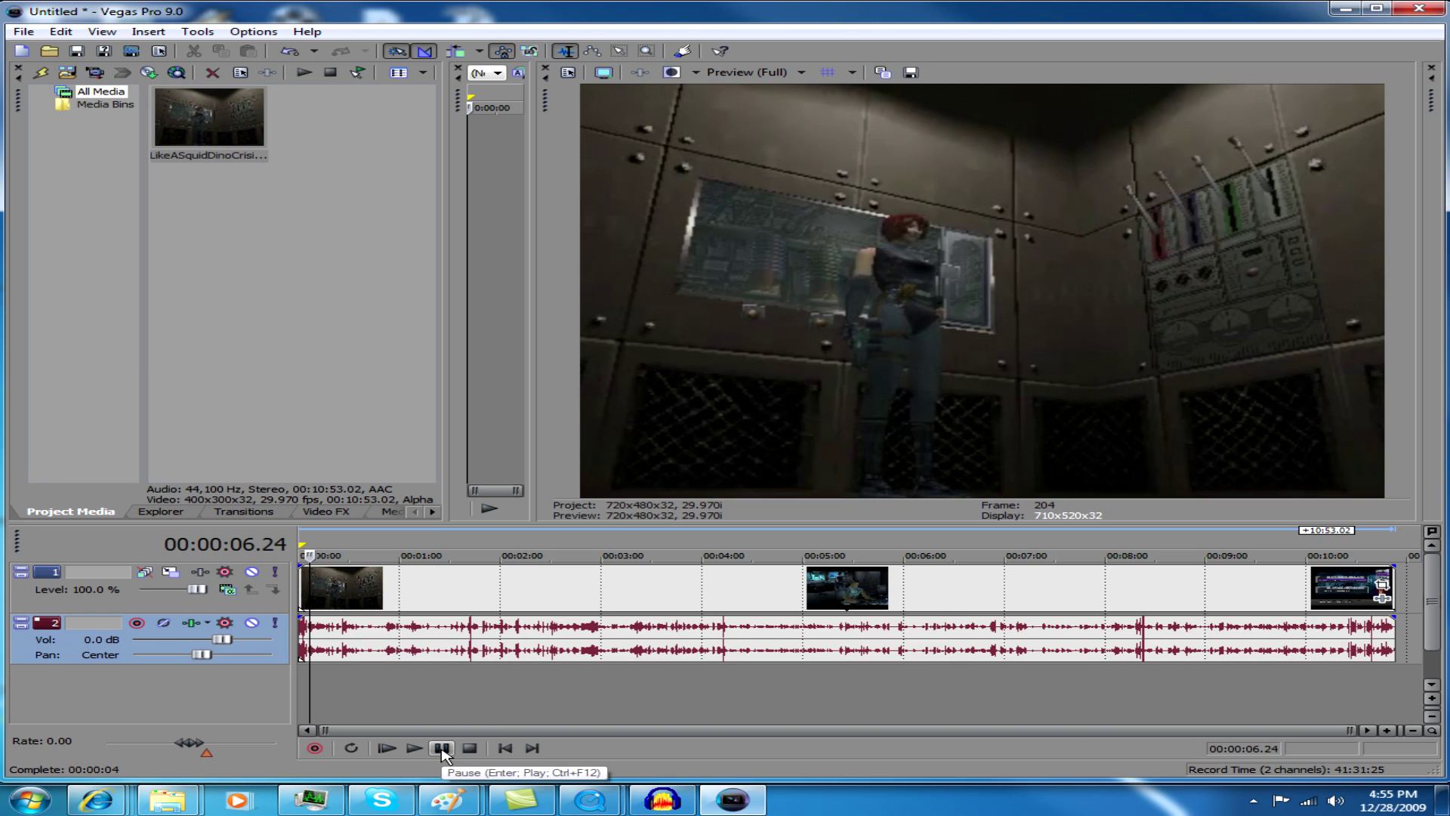
Lock the video event on track 1 using its event switches.
left_click(354, 604)
right_click(356, 602)
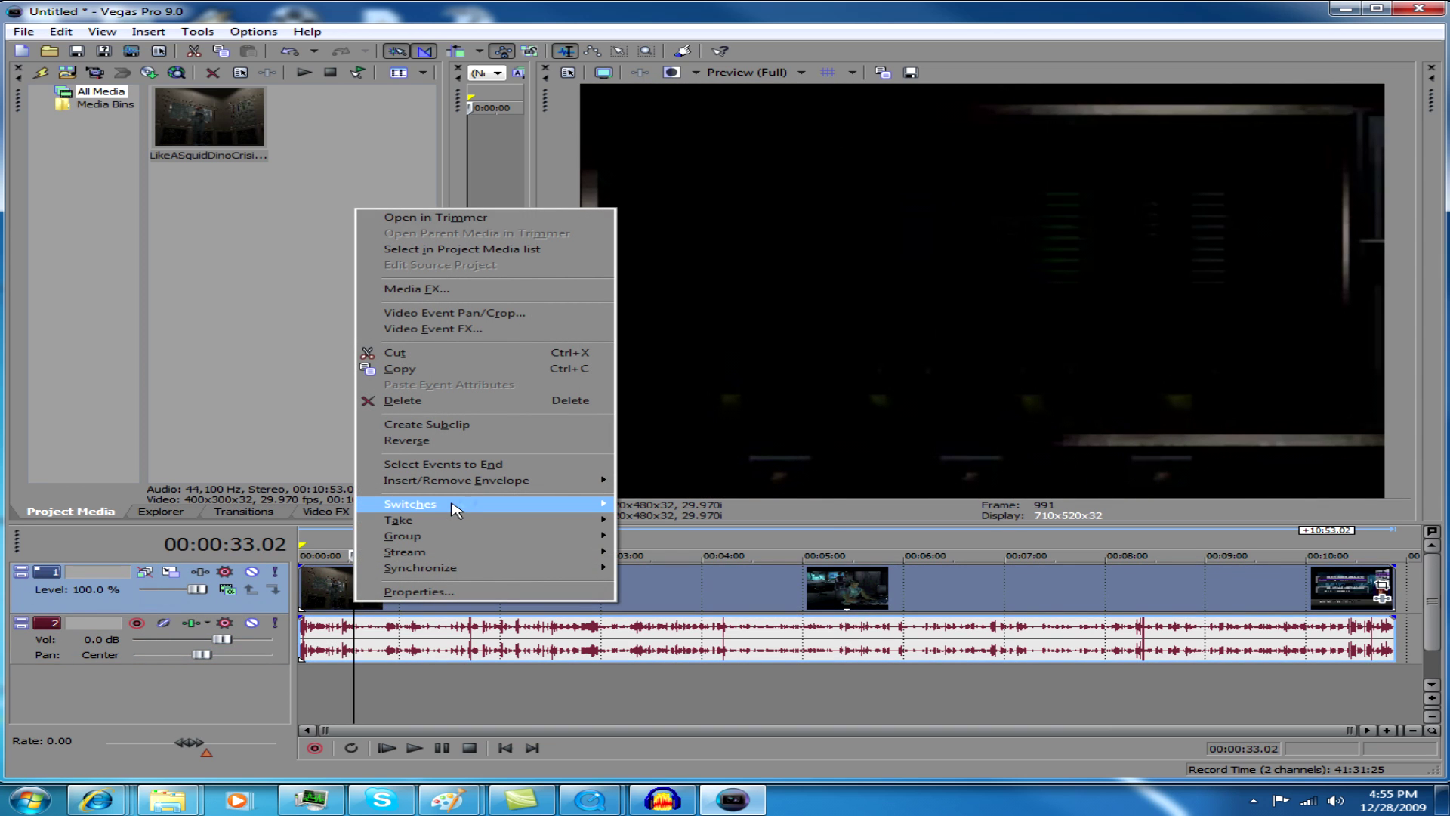
mouse_move(454, 508)
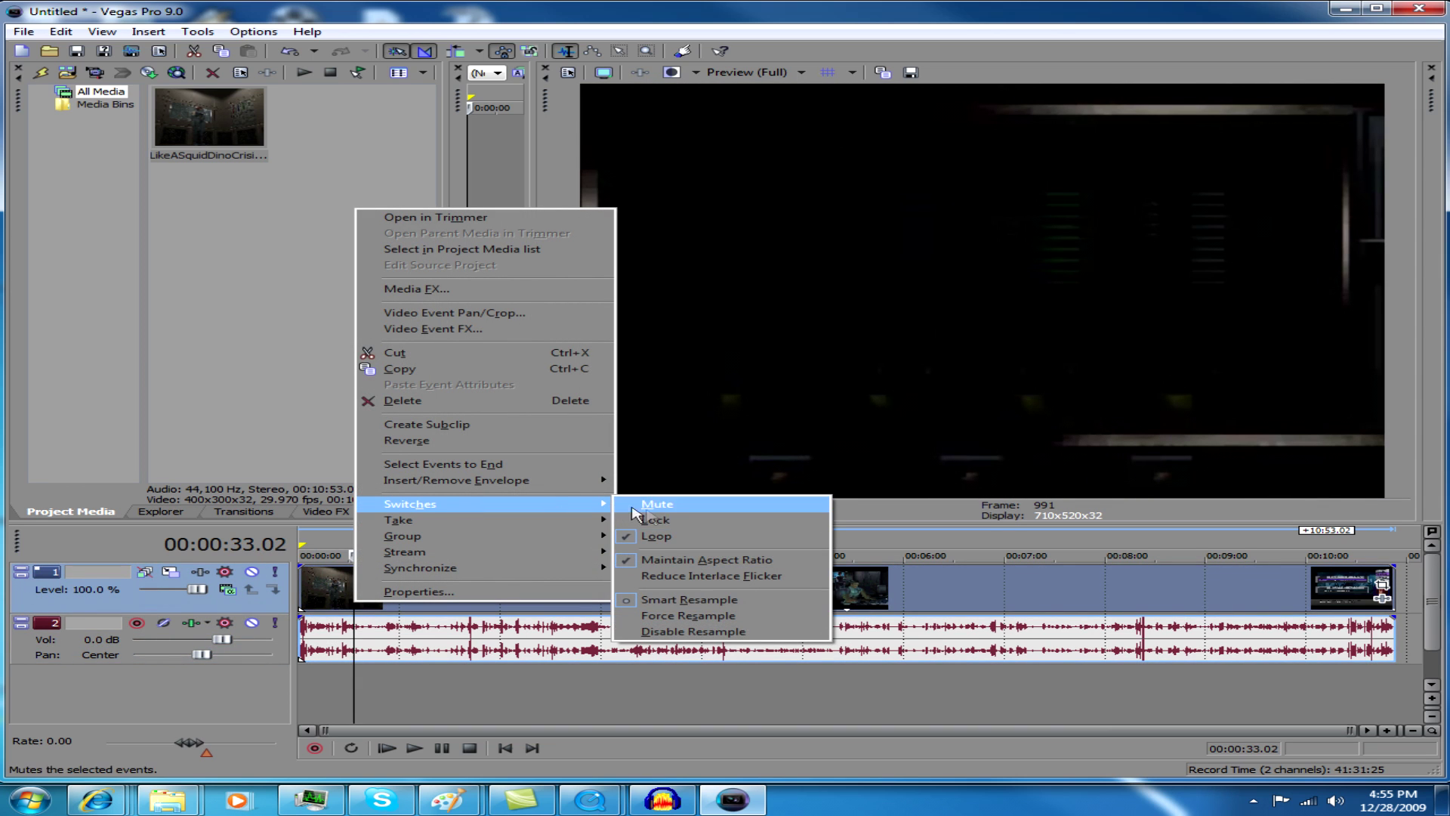
left_click(651, 520)
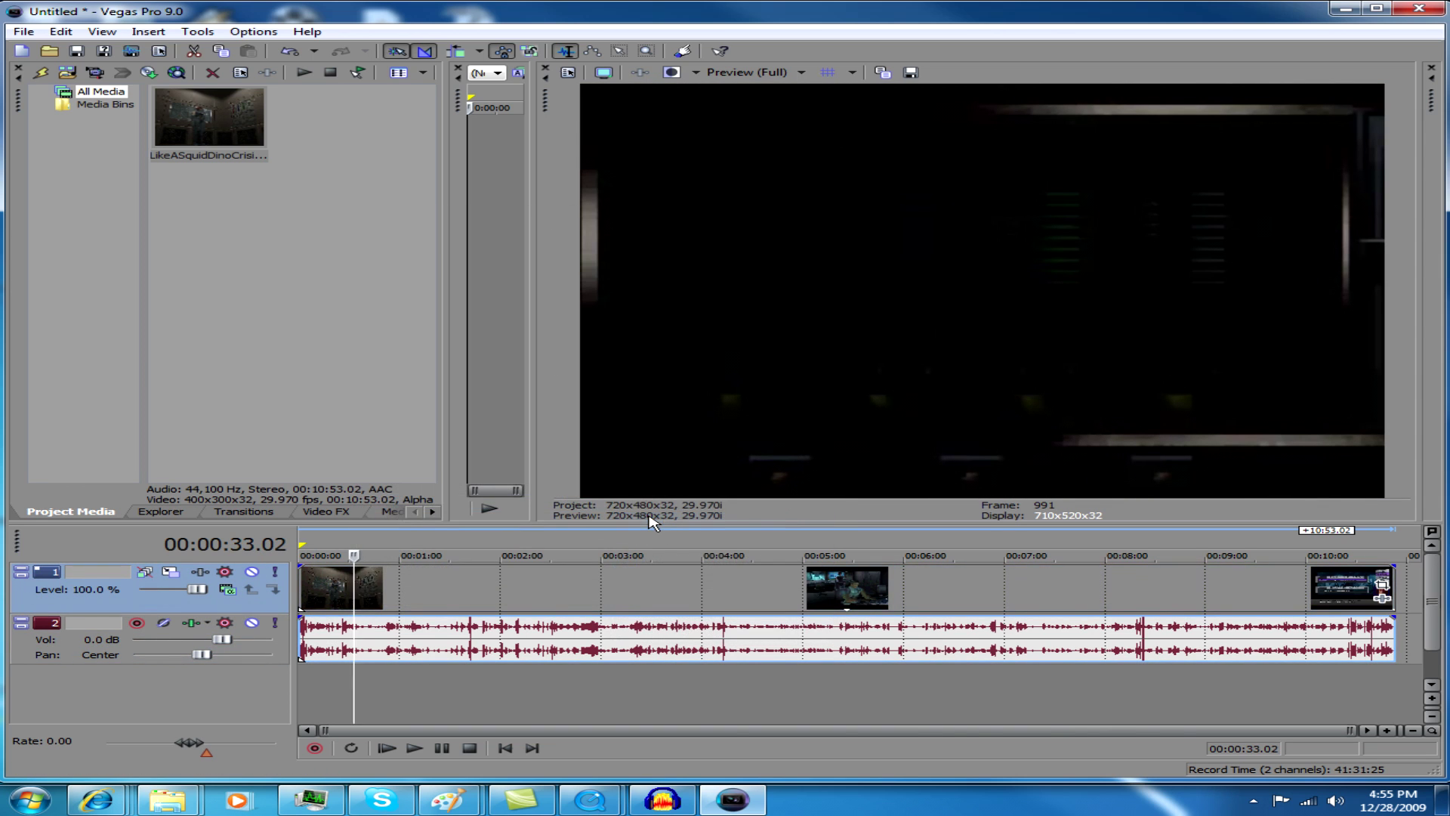
Delete the original noisy audio event from track 2, with the cursor at the start of the timeline.
left_click(343, 632)
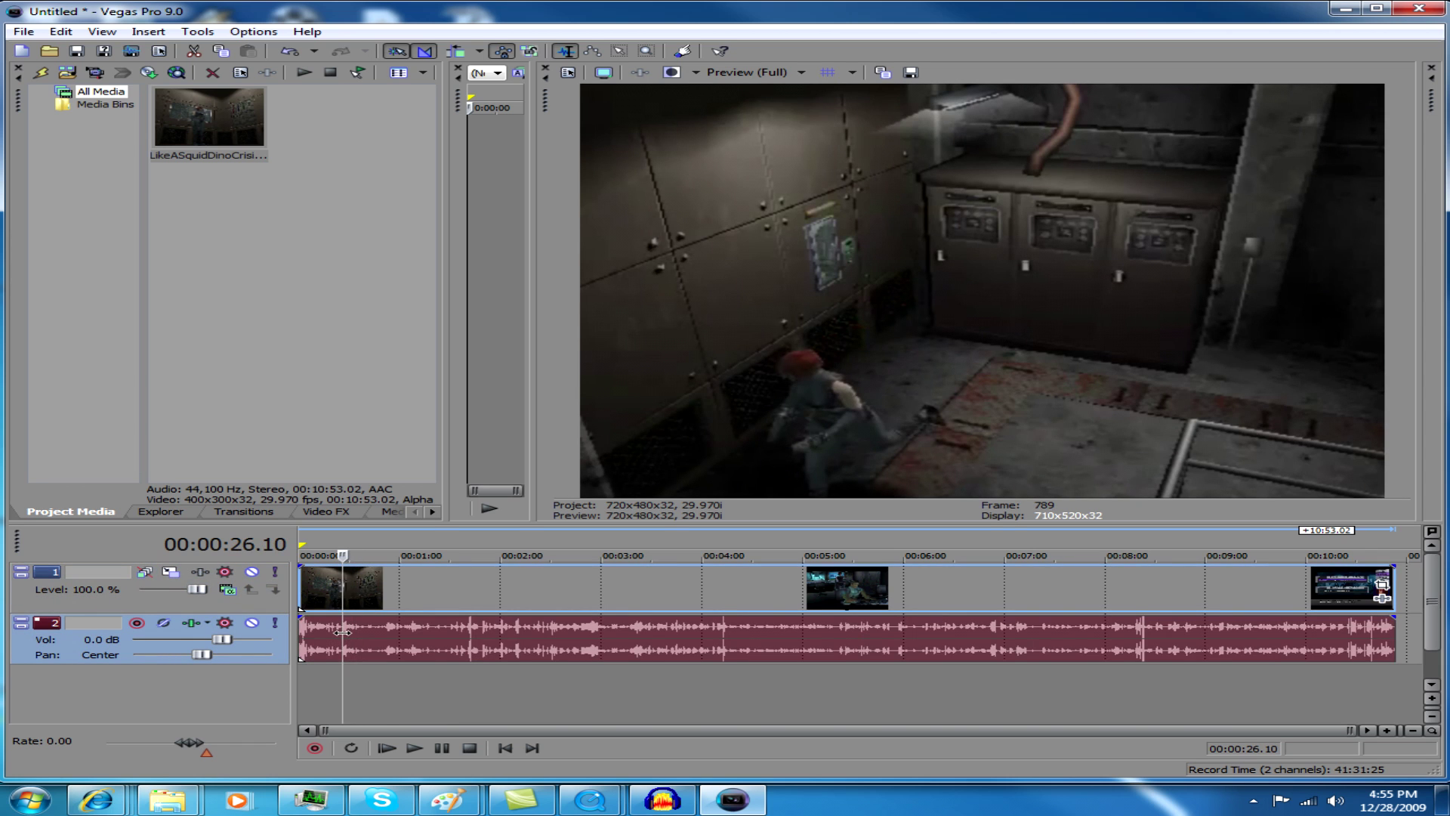
left_click(303, 632)
key("Delete")
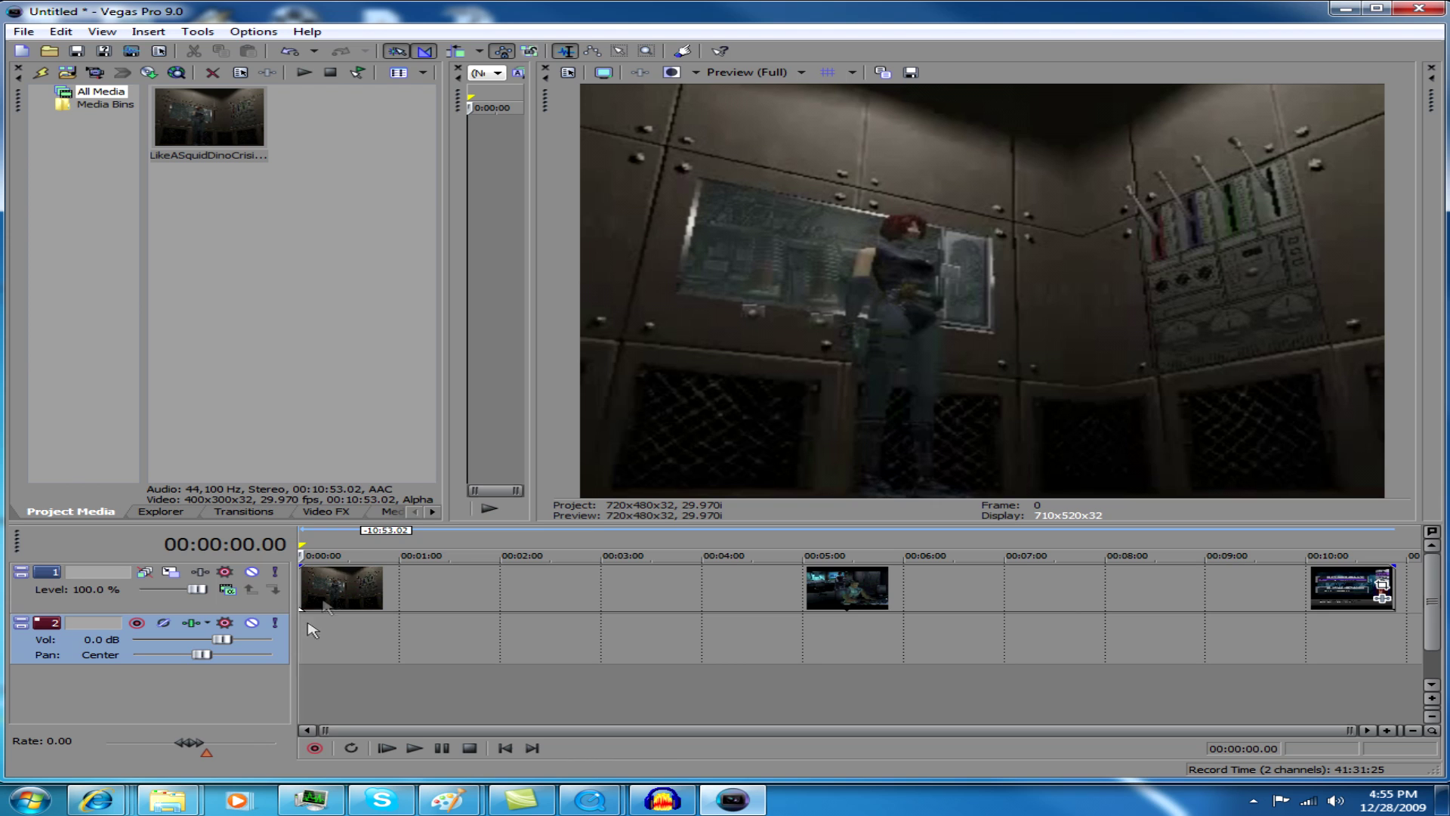
Unlock the video event on track 1 using its event switches.
right_click(327, 588)
mouse_move(478, 501)
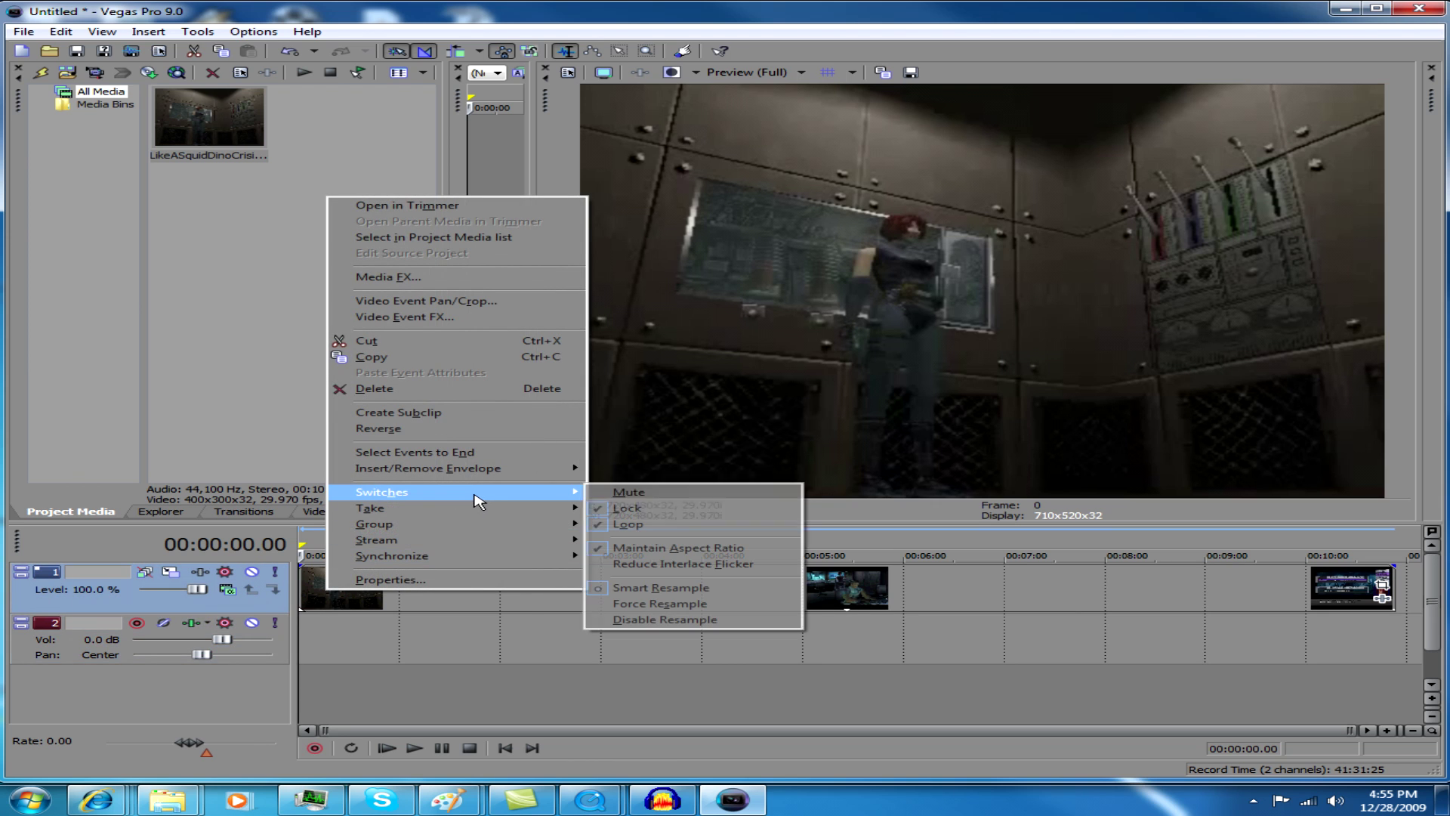
left_click(628, 507)
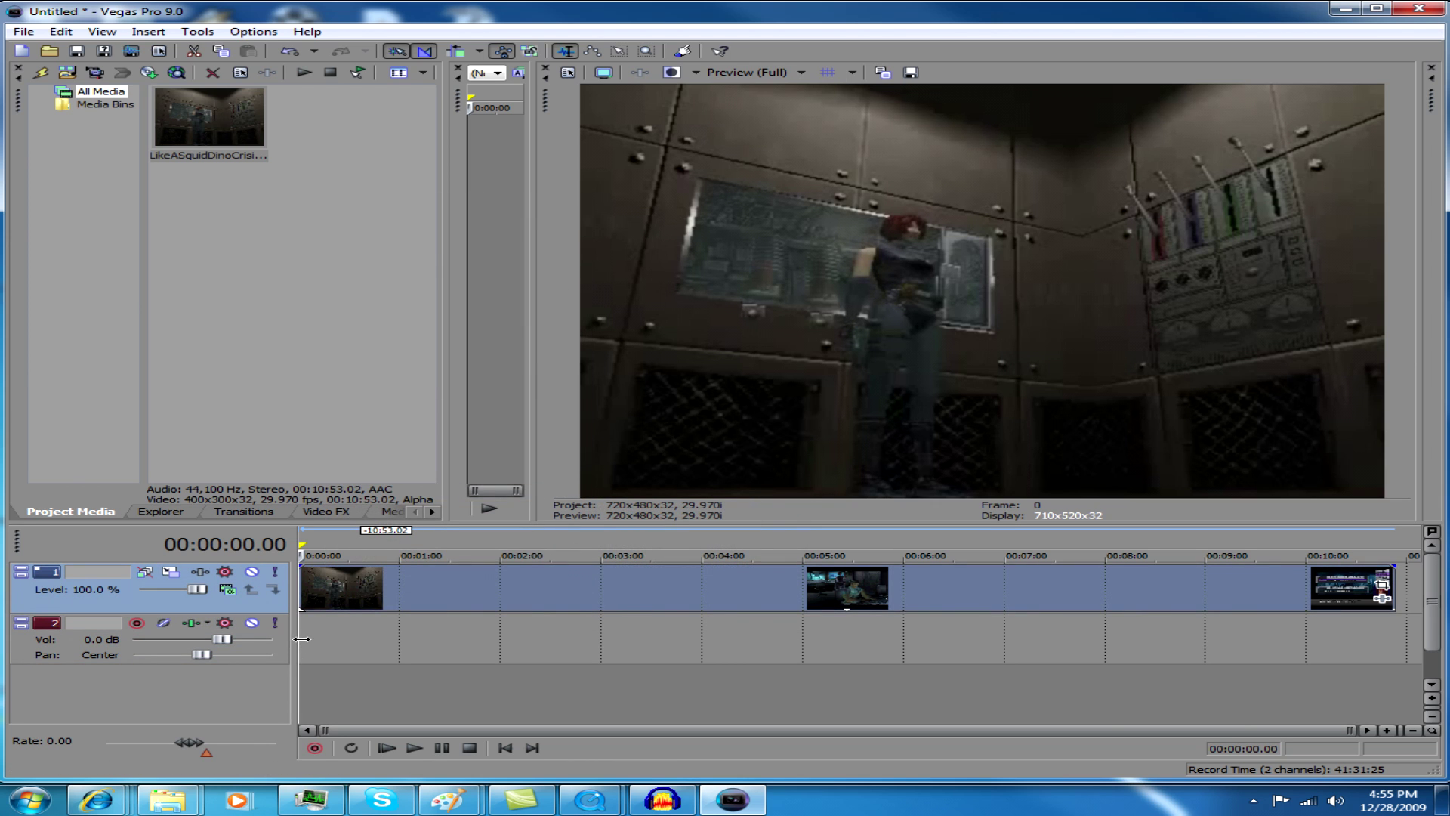
Insert the cleaned WAV file from the Desktop into the empty audio track 2 at the start of the timeline.
left_click(297, 641)
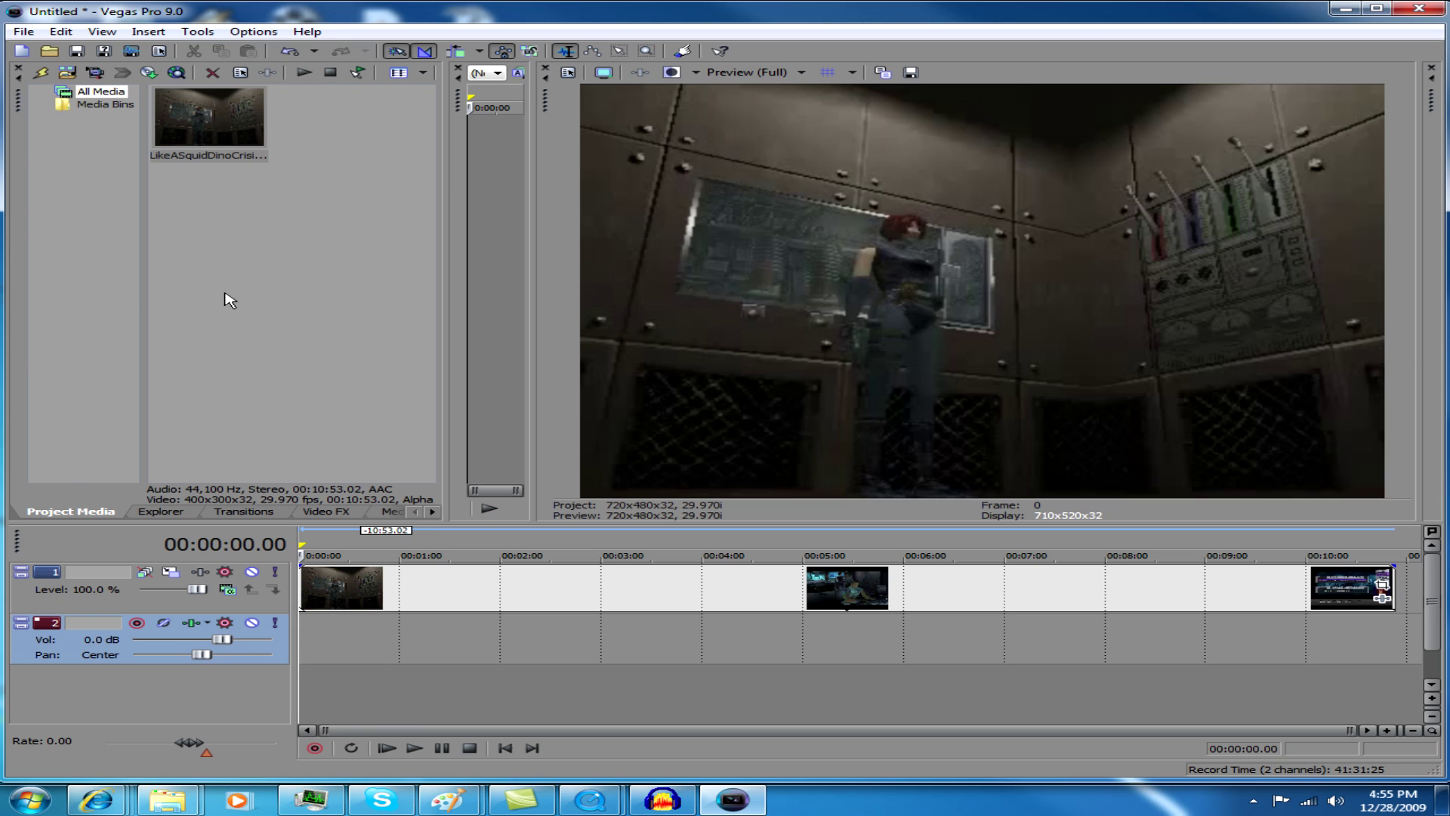
left_click(53, 53)
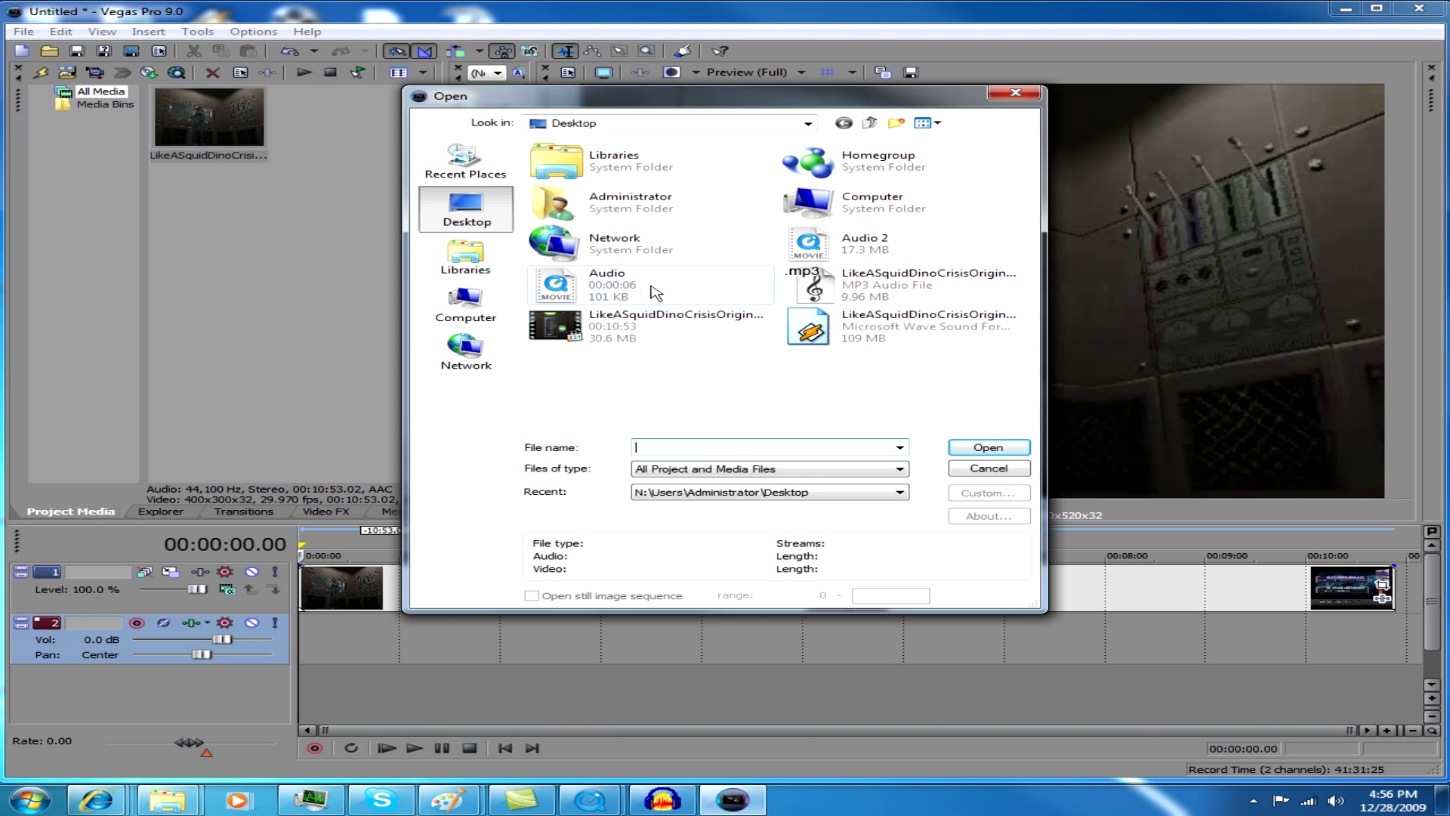
left_click(866, 333)
left_click(987, 448)
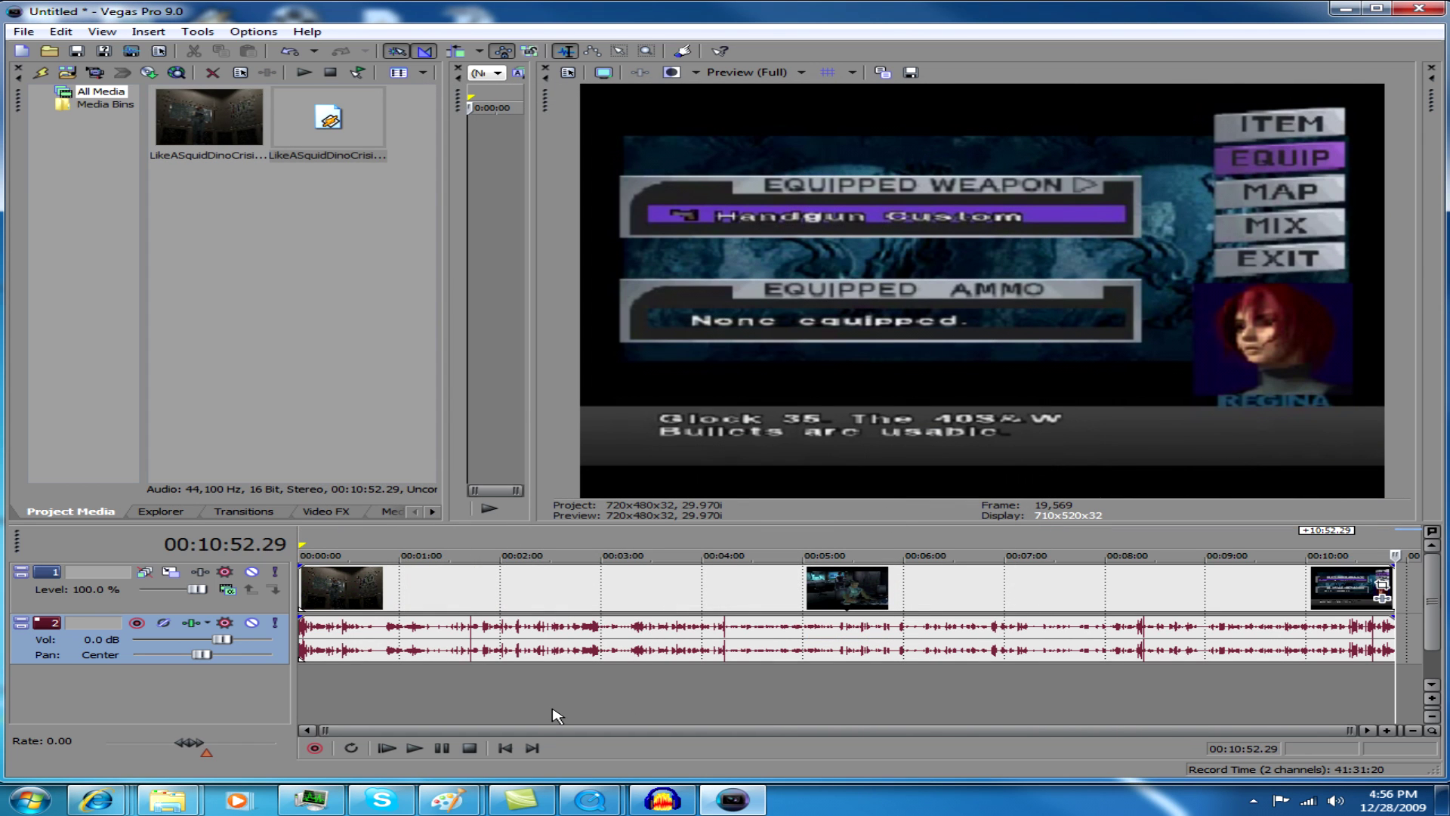
Play the project from the beginning to check the video with the cleaned audio, then pause playback.
left_click(505, 747)
left_click(414, 748)
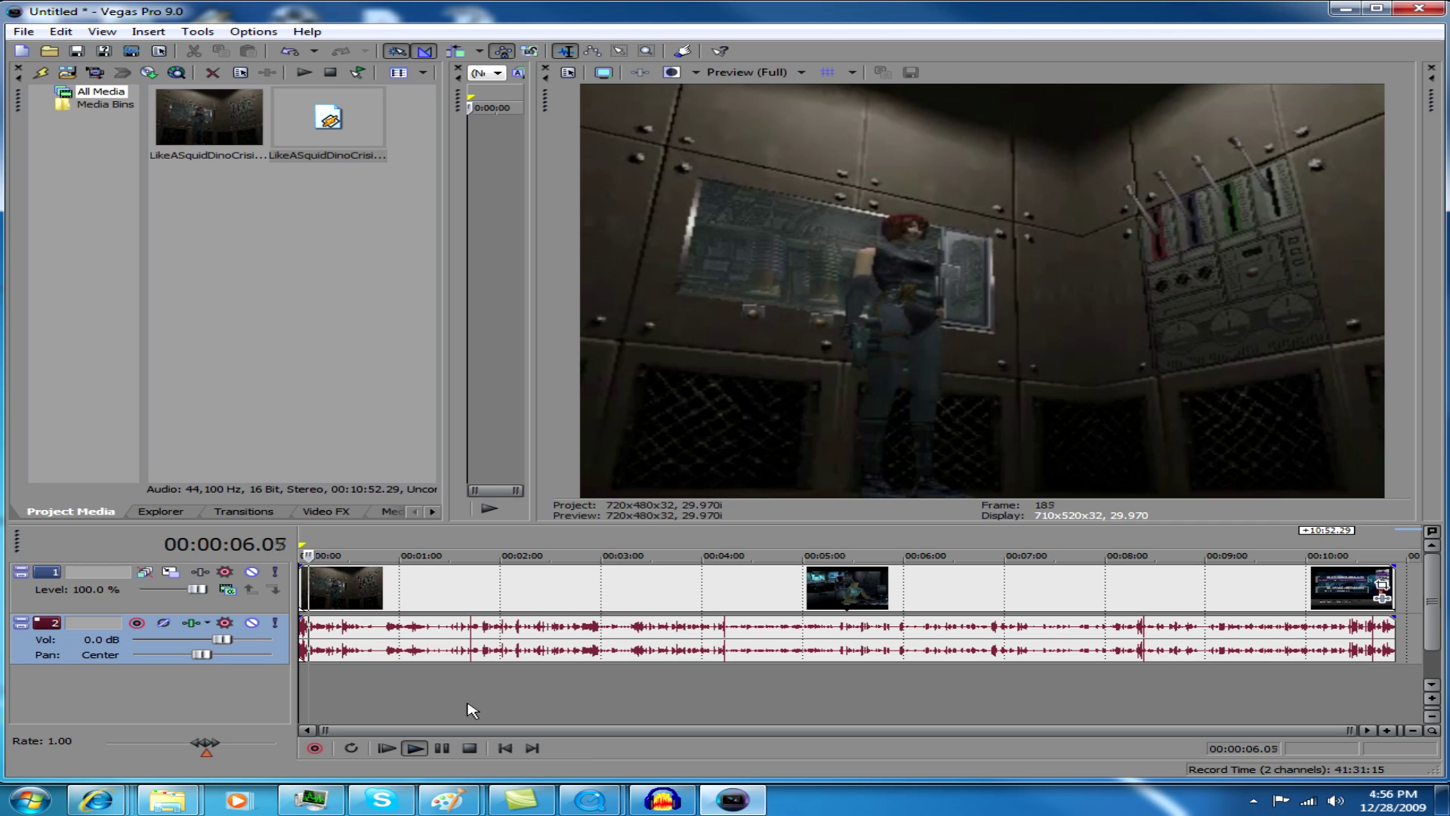
left_click(444, 748)
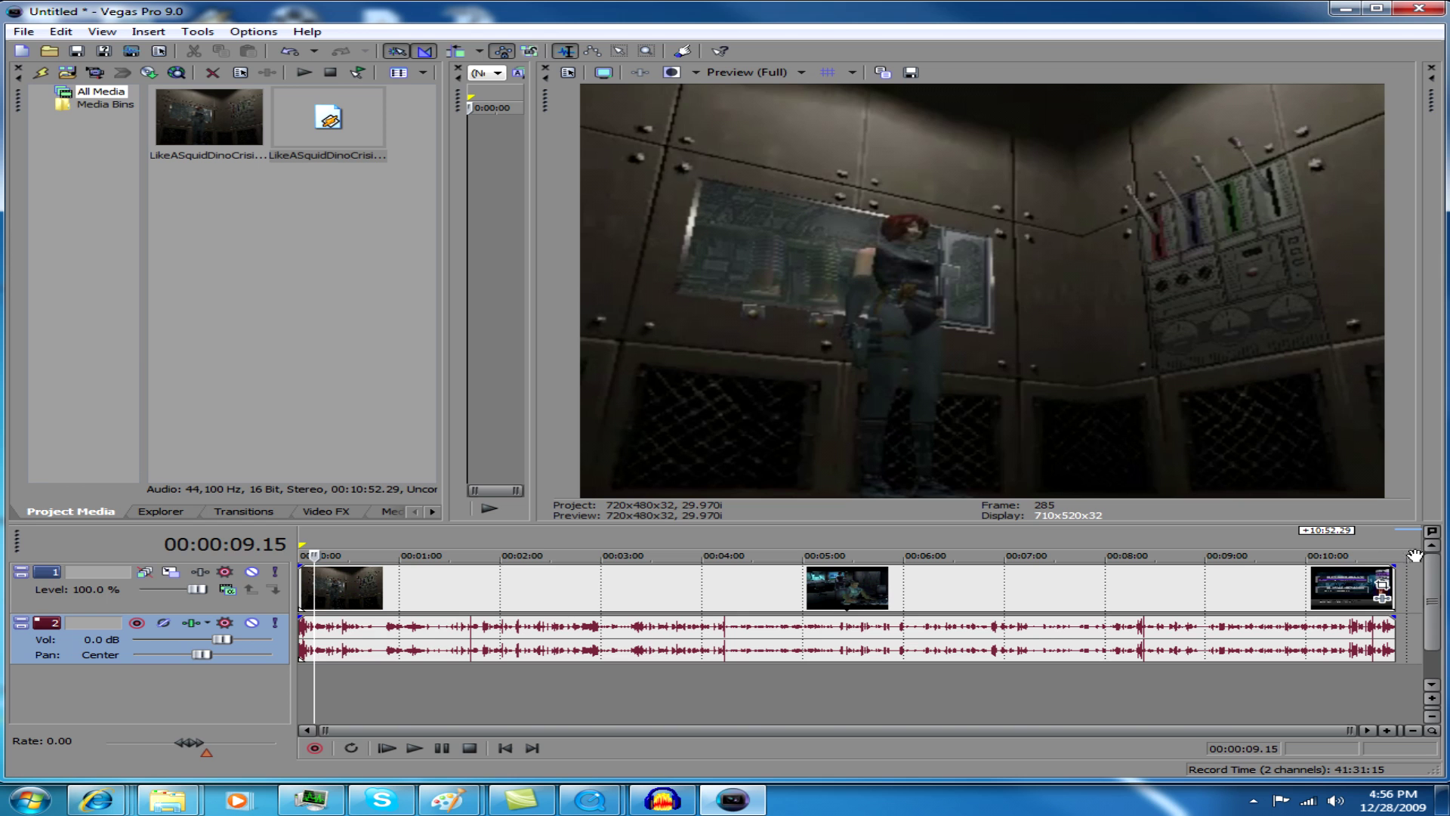
Select the whole timeline up to 00:10:53.02 as the loop region, view the Render As settings, and cancel without rendering.
left_click_drag(1394, 546, 294, 521)
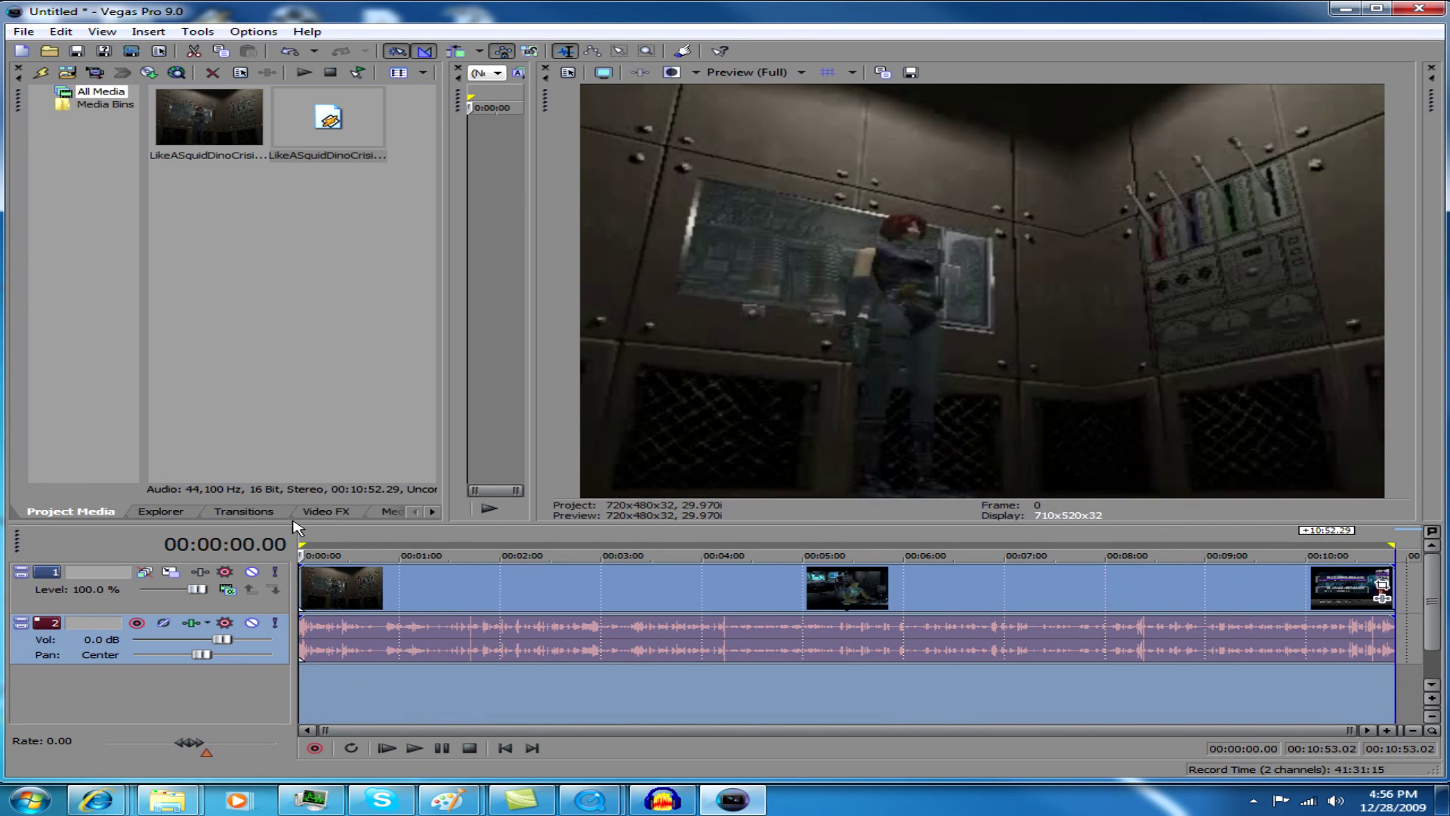
left_click(23, 31)
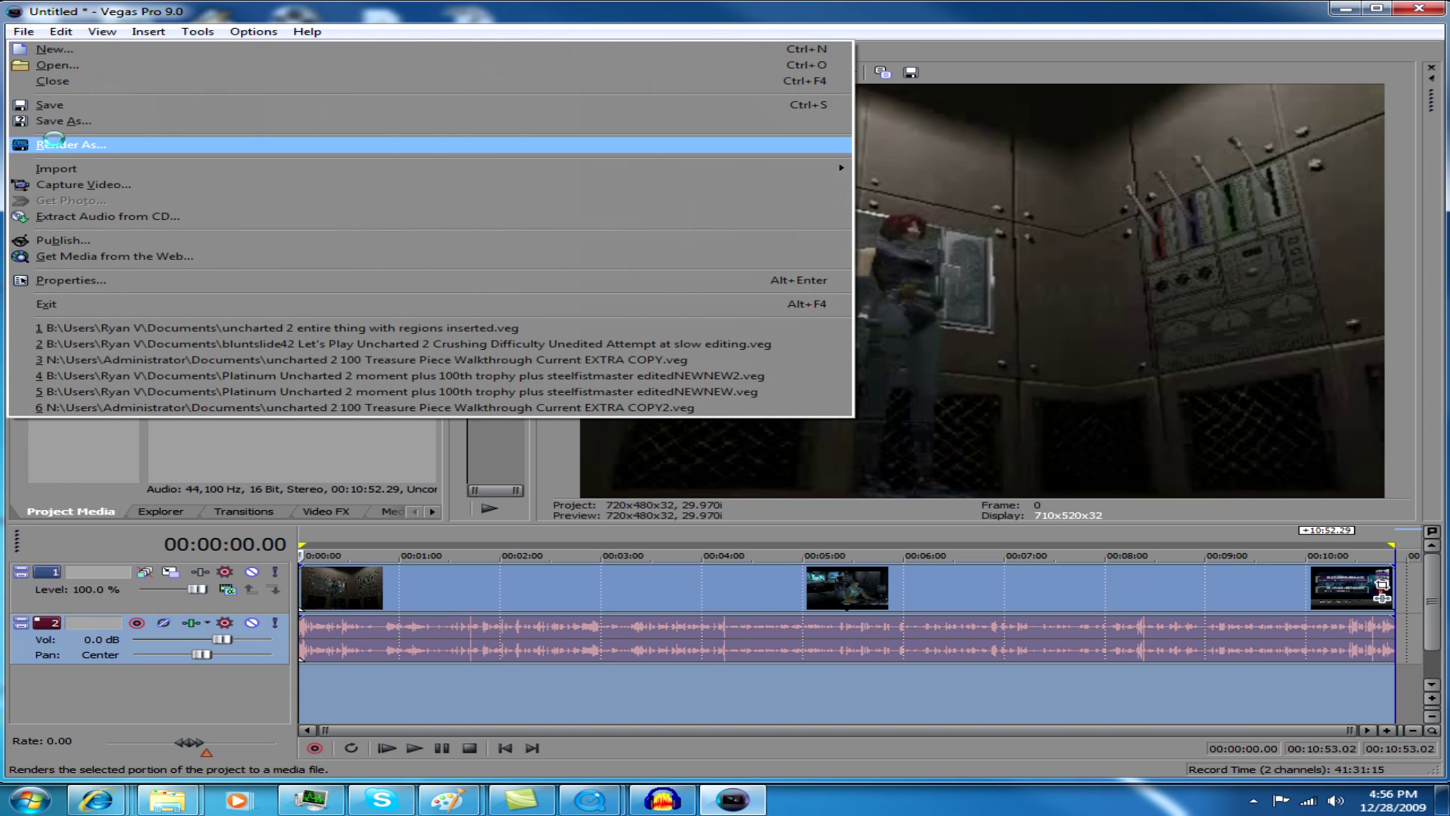
left_click(53, 143)
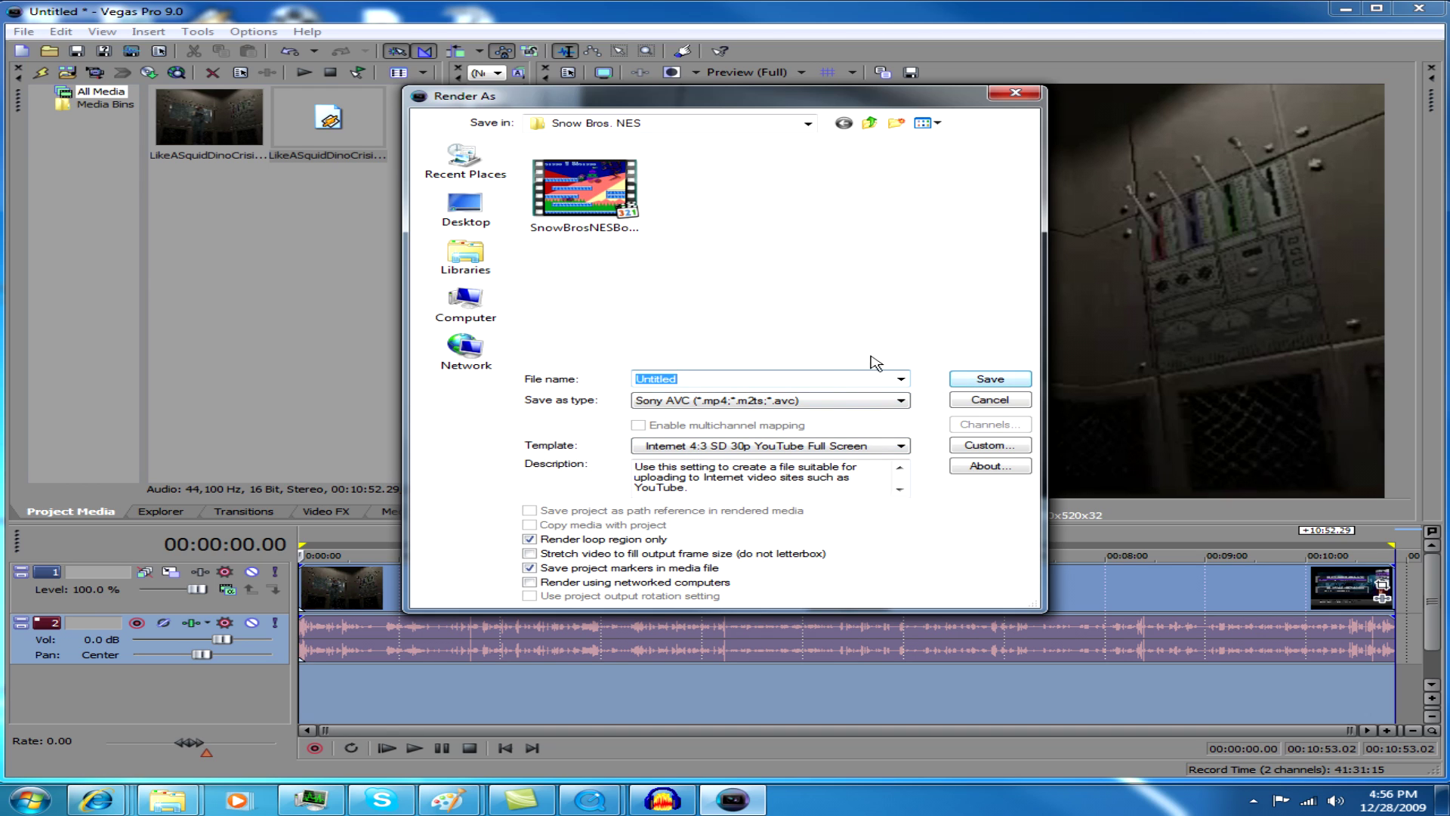
left_click(956, 404)
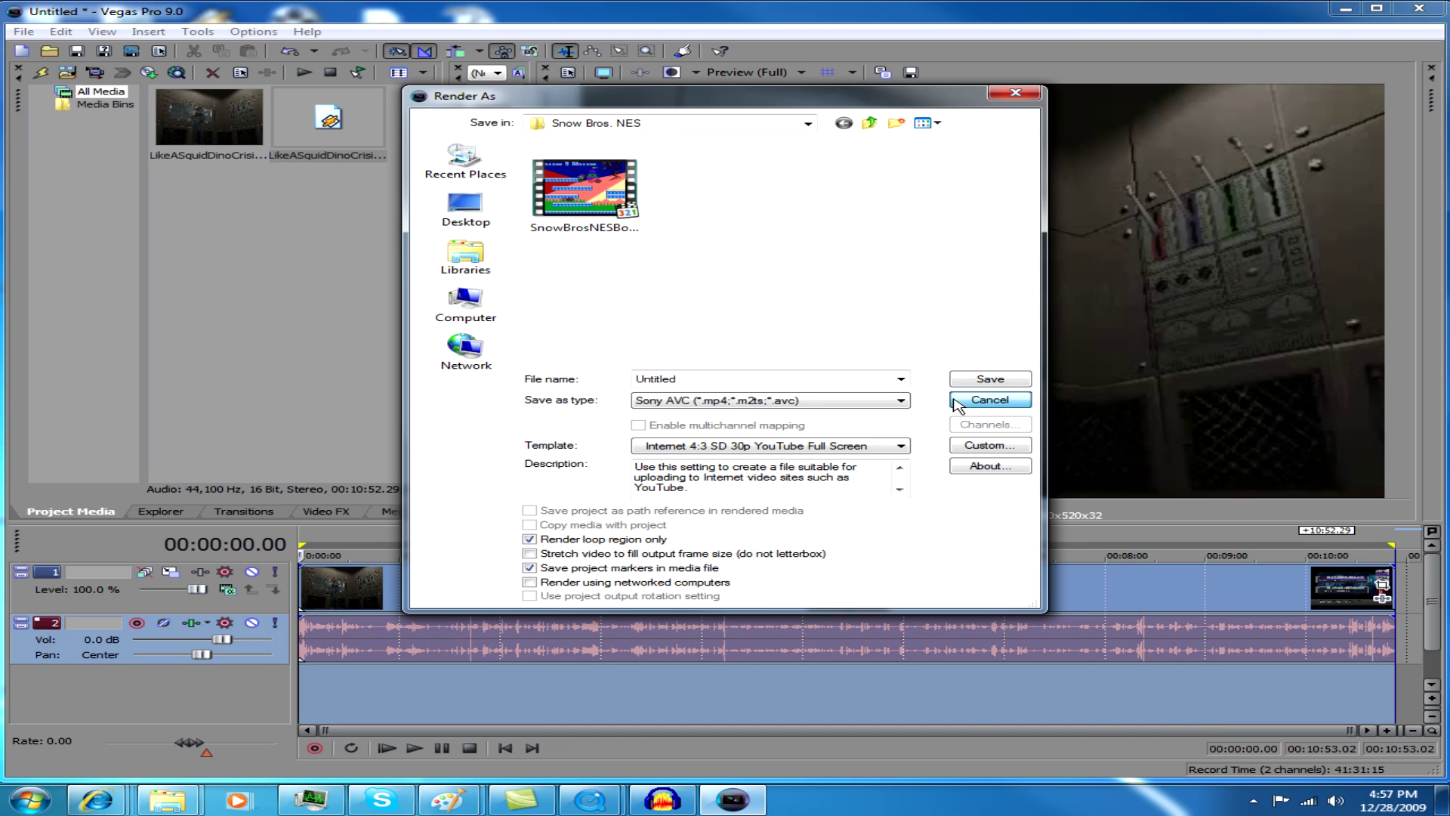